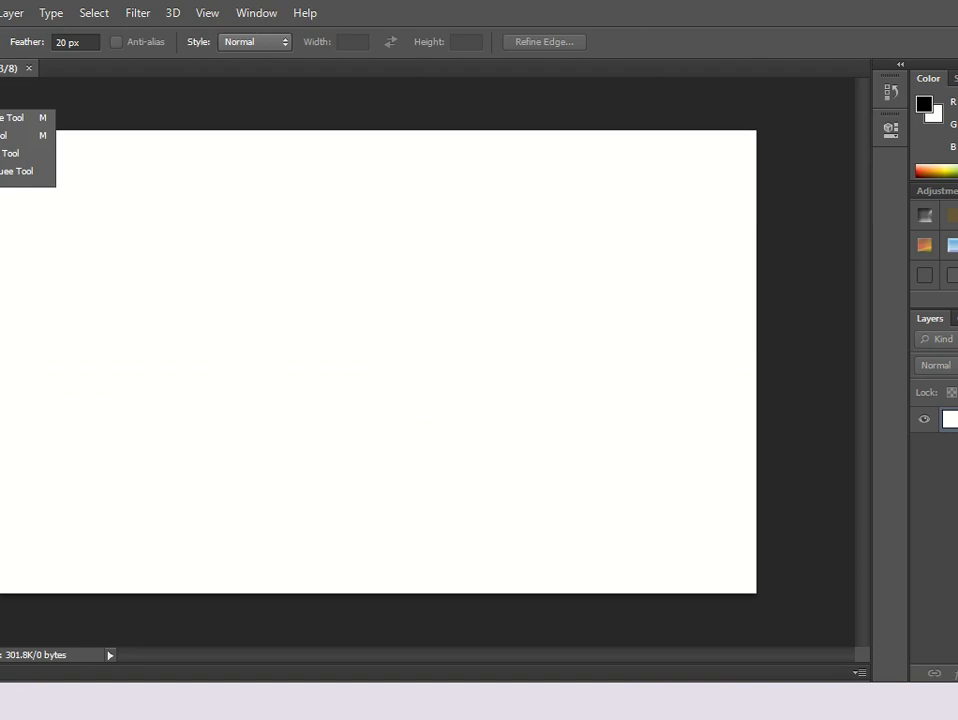
Pick the Rectangular Marquee Tool and draw a 20 px feathered selection across the canvas centre.
{"action": "left_click", "coordinate": [12, 118]}
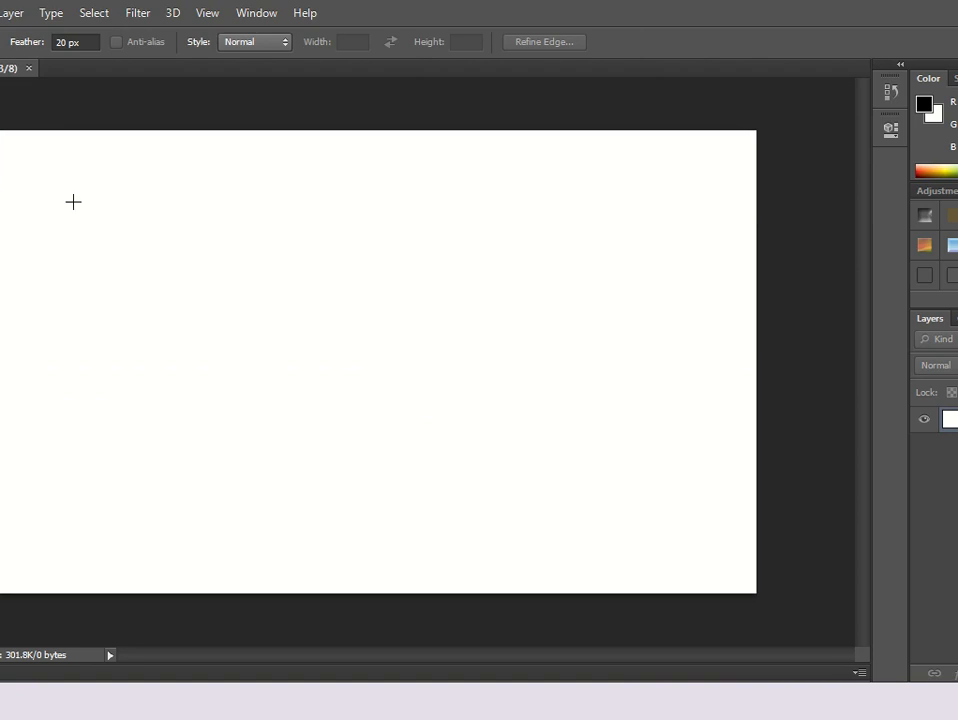
{"action": "left_click_drag", "start_coordinate": [355, 381], "coordinate": [668, 484]}
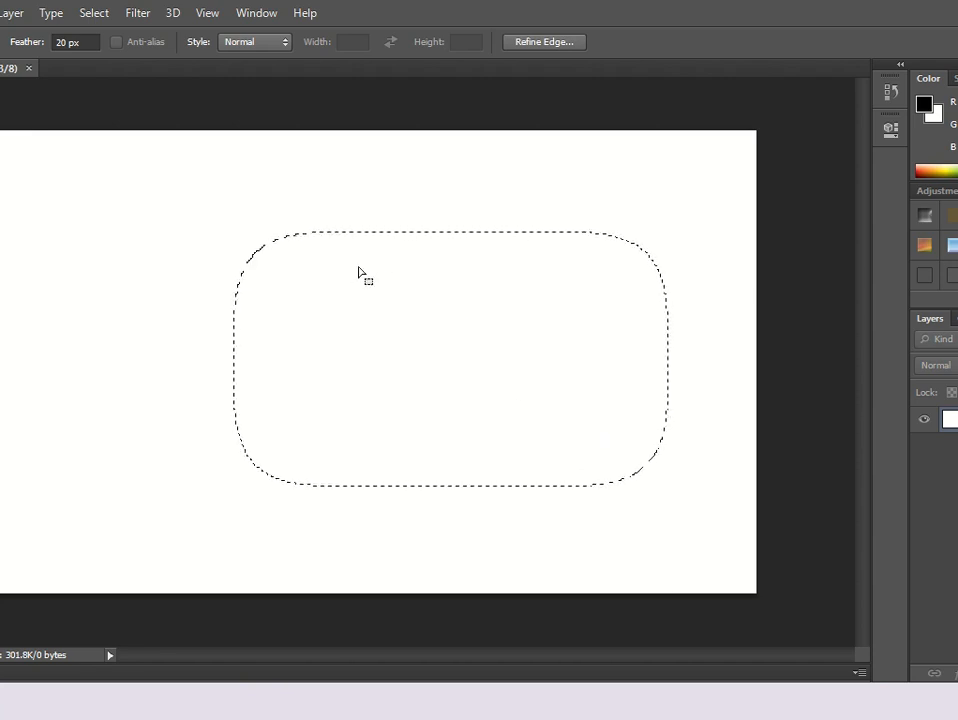
Try setting the marquee style to Fixed Ratio with width and height of 0.
{"action": "left_click", "coordinate": [280, 43]}
{"action": "left_click", "coordinate": [264, 76]}
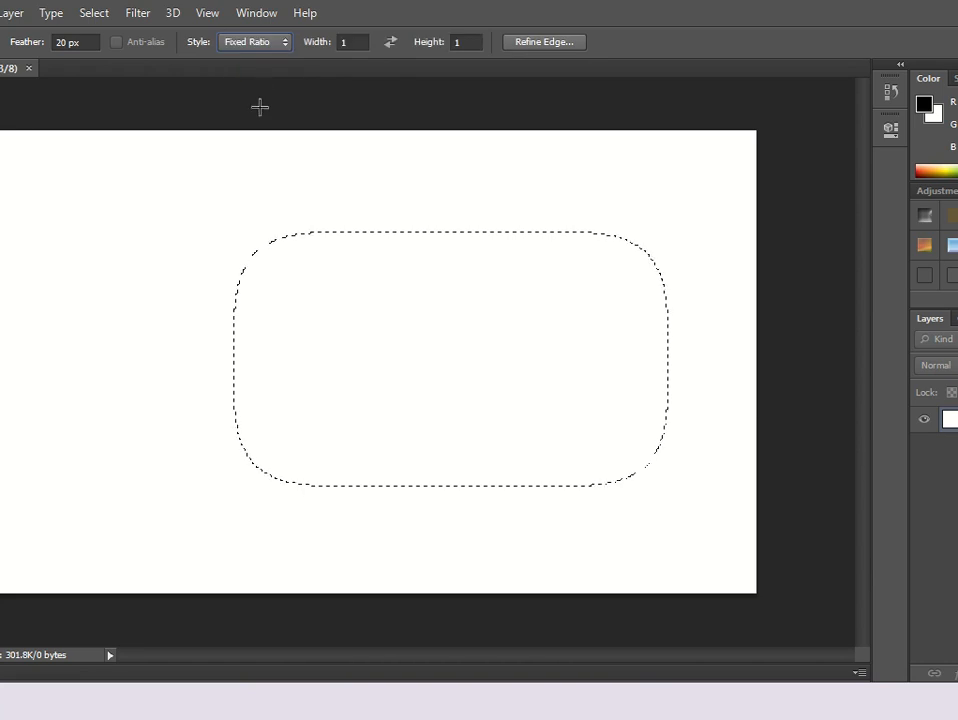
{"action": "left_click", "coordinate": [349, 45]}
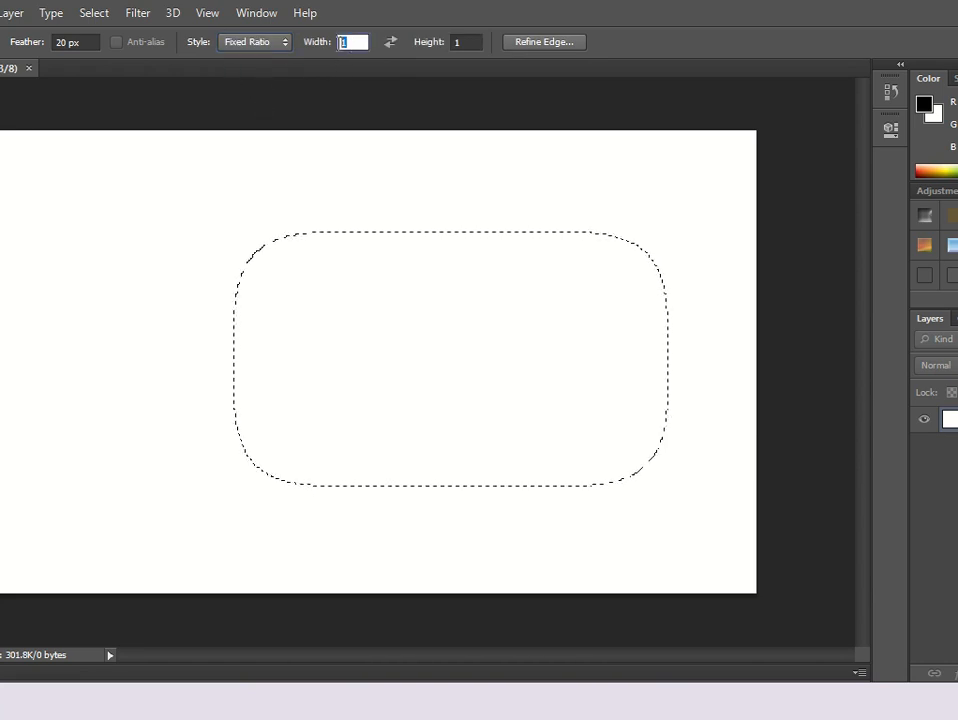
{"action": "type", "text": "0"}
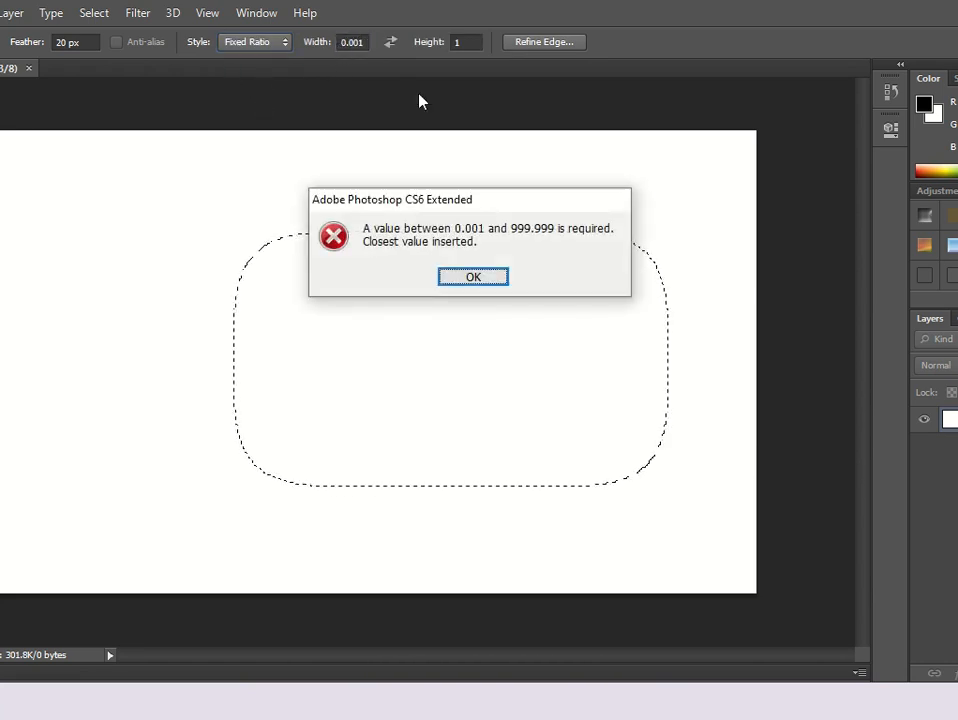
{"action": "left_click", "coordinate": [484, 279]}
{"action": "left_click", "coordinate": [459, 42]}
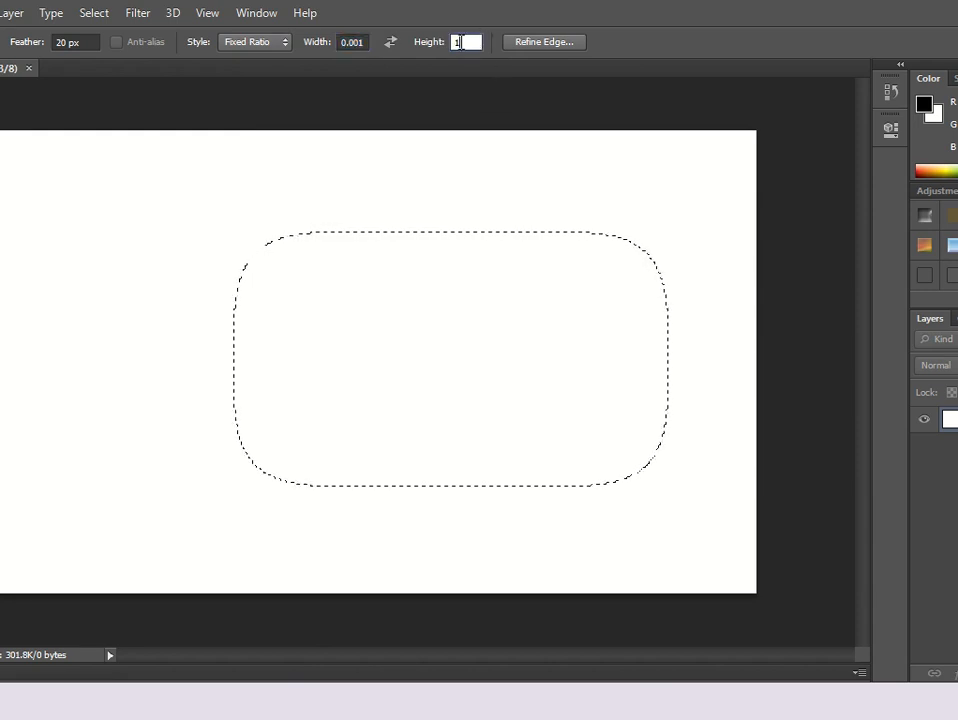
{"action": "type", "text": "0"}
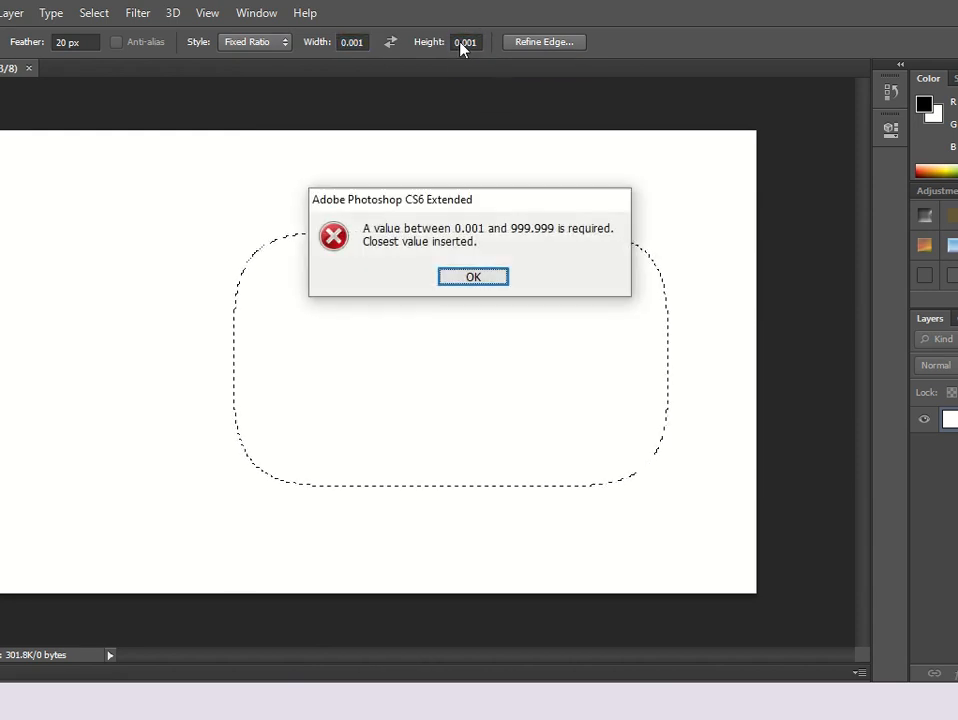
{"action": "left_click", "coordinate": [504, 284]}
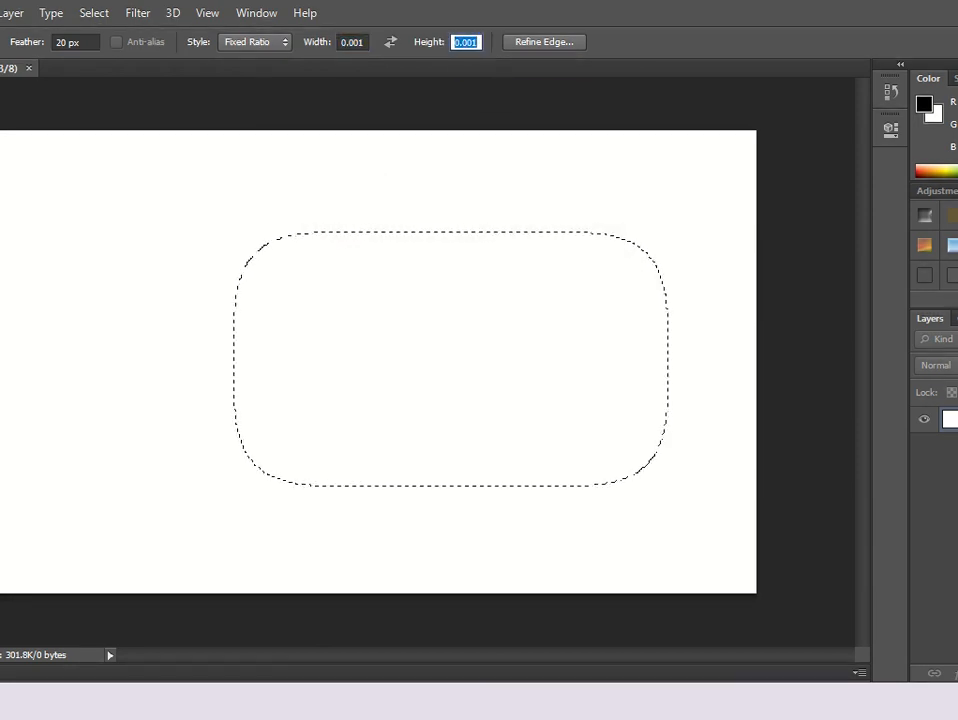
Convert the locked background into a regular layer.
{"action": "double_click", "coordinate": [954, 420]}
{"action": "key", "text": "Return"}
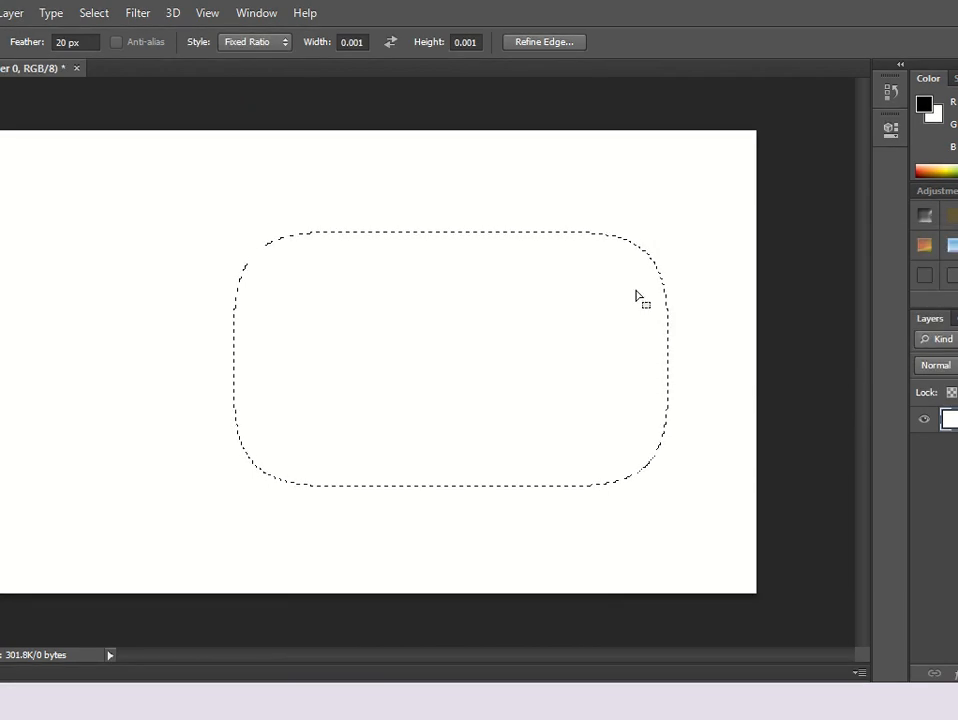
Set the marquee feather to 0 px and return the style to Normal.
{"action": "left_click", "coordinate": [72, 42]}
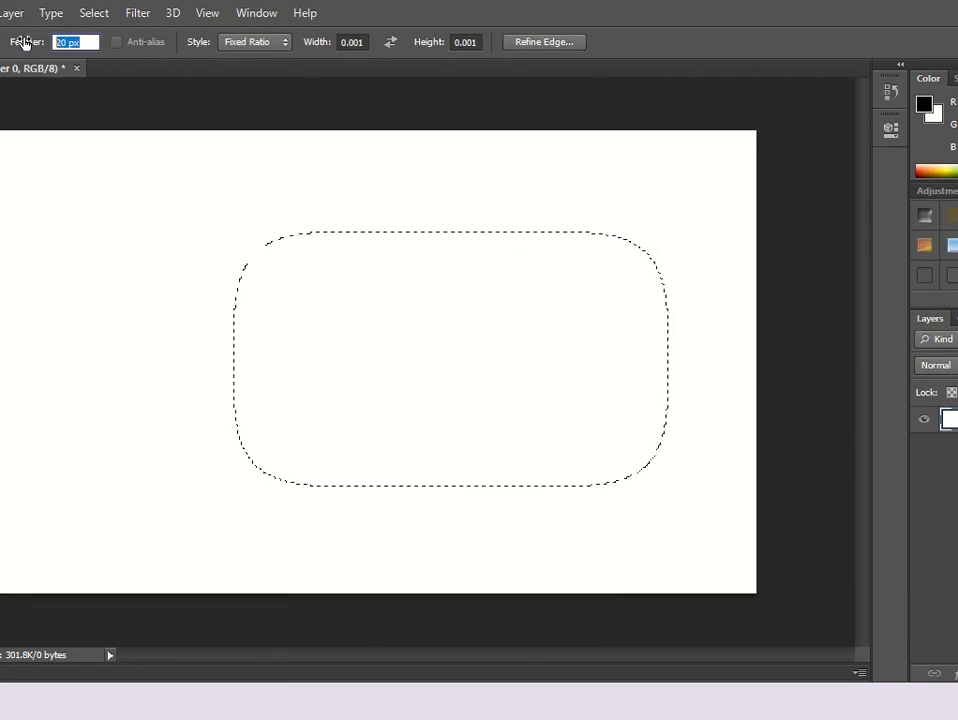
{"action": "type", "text": "0"}
{"action": "key", "text": "Return"}
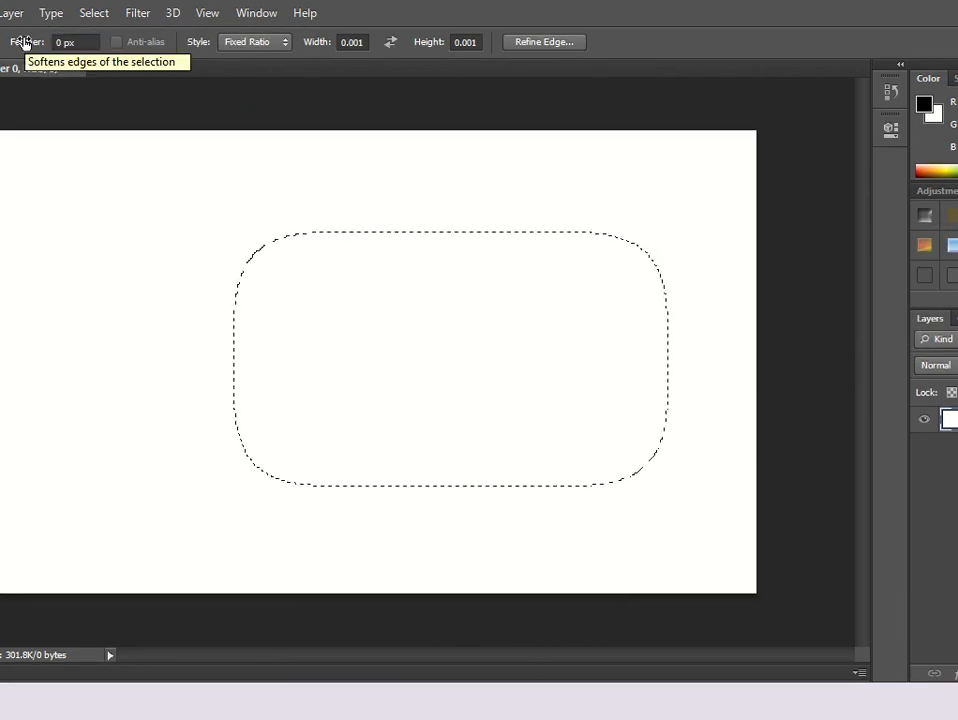
{"action": "left_click", "coordinate": [272, 42]}
{"action": "left_click", "coordinate": [248, 60]}
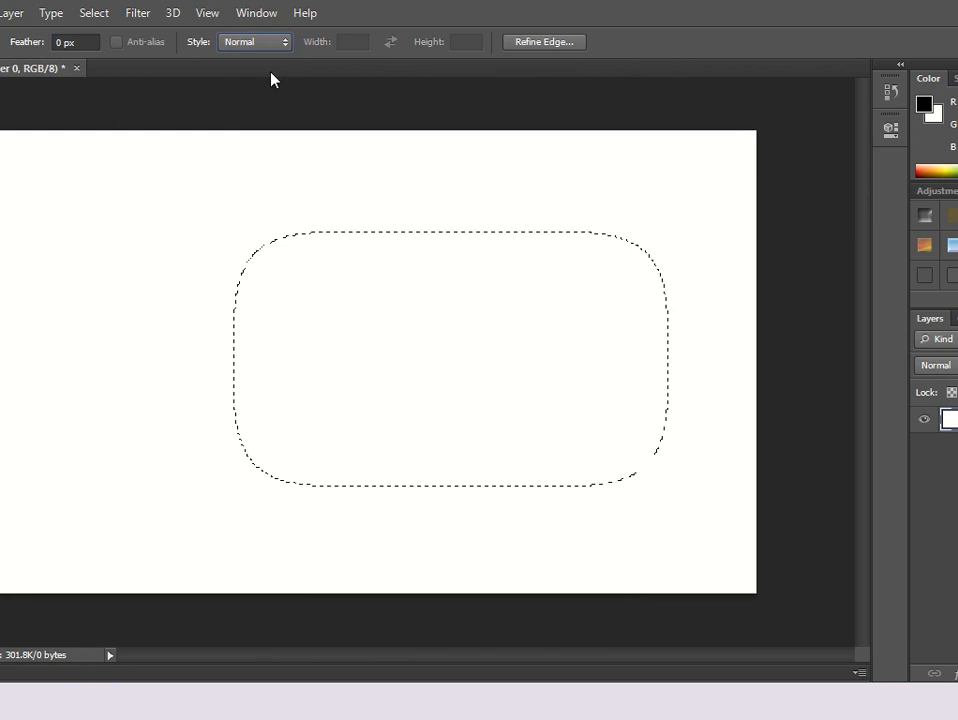
{"action": "left_click", "coordinate": [723, 324]}
{"action": "left_click_drag", "start_coordinate": [175, 220], "coordinate": [657, 500]}
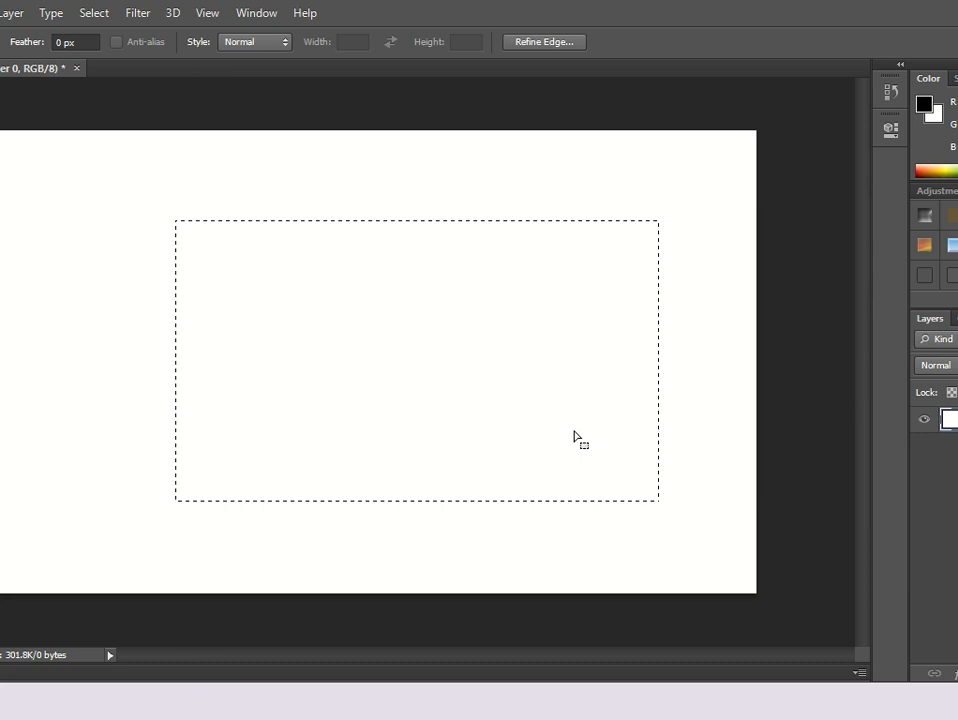
{"action": "key", "text": "alt"}
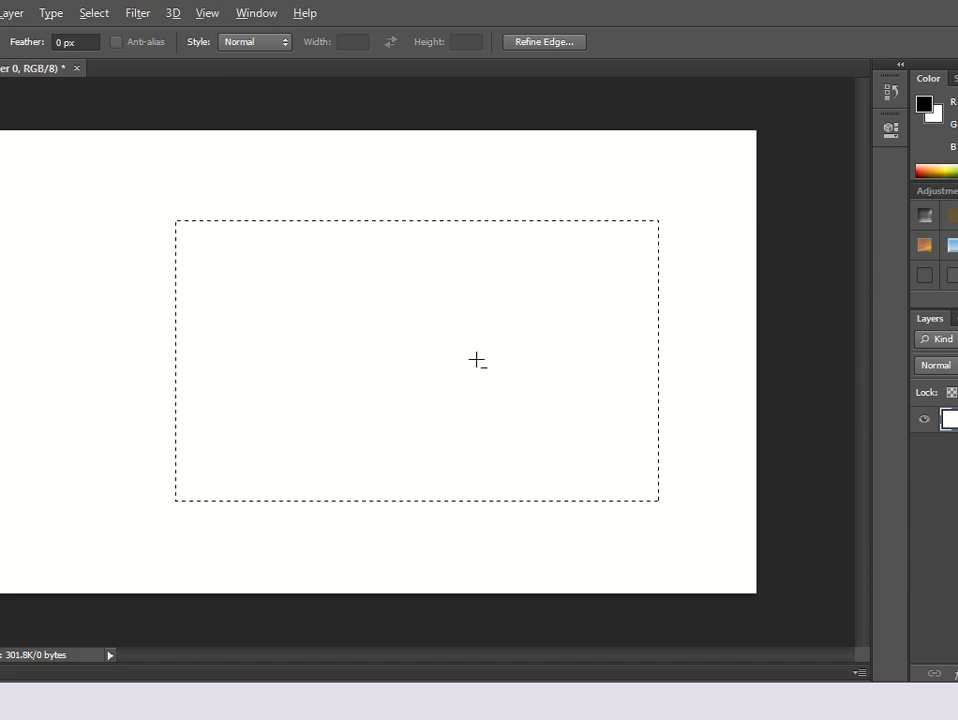
{"action": "left_click_drag", "start_coordinate": [477, 366], "coordinate": [450, 386]}
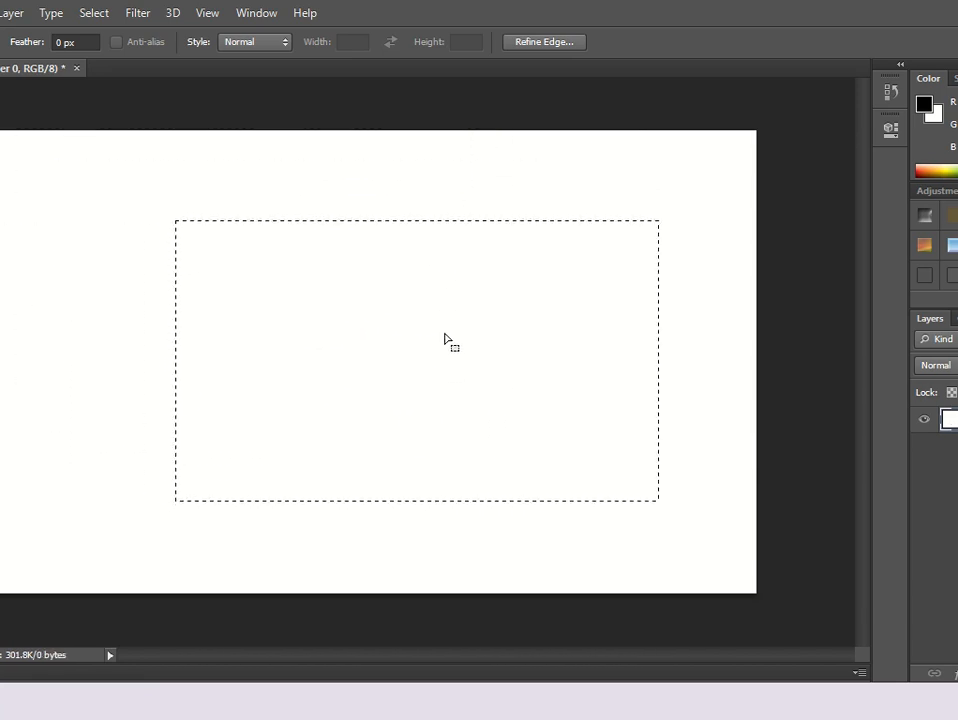
{"action": "left_click_drag", "start_coordinate": [405, 333], "coordinate": [490, 364]}
{"action": "left_click_drag", "start_coordinate": [673, 284], "coordinate": [718, 387]}
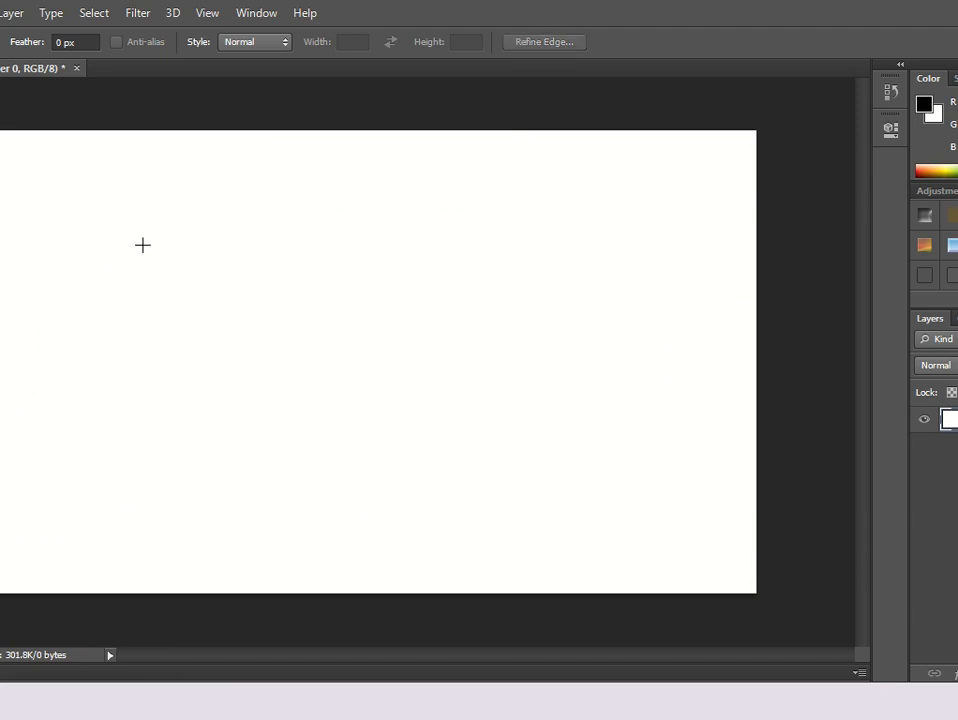
{"action": "left_click_drag", "start_coordinate": [143, 244], "coordinate": [480, 506]}
{"action": "left_click", "coordinate": [554, 327]}
{"action": "left_click_drag", "start_coordinate": [468, 234], "coordinate": [602, 430]}
{"action": "left_click", "coordinate": [801, 418]}
Select a large rectangle in the canvas centre and add a tall rectangle rising from its upper-right corner.
{"action": "left_click_drag", "start_coordinate": [254, 241], "coordinate": [670, 483]}
{"action": "left_click", "coordinate": [670, 483]}
{"action": "key", "text": "ctrl+z"}
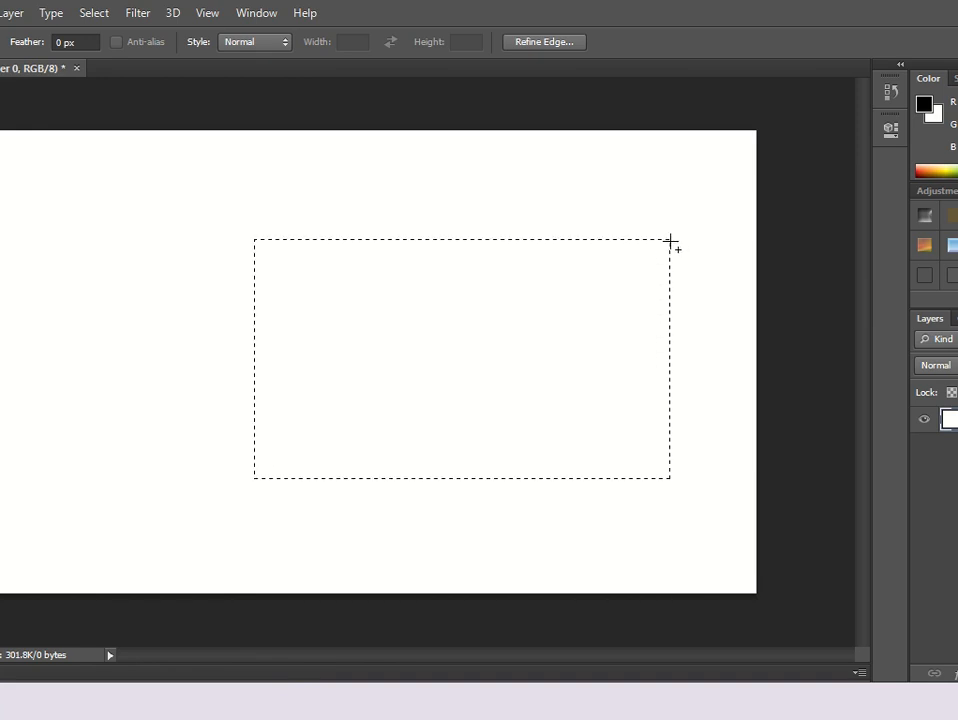
{"action": "left_click_drag", "start_coordinate": [670, 241], "coordinate": [585, 136]}
Fill the selection with a custom dark reddish-brown colour.
{"action": "right_click", "coordinate": [639, 188]}
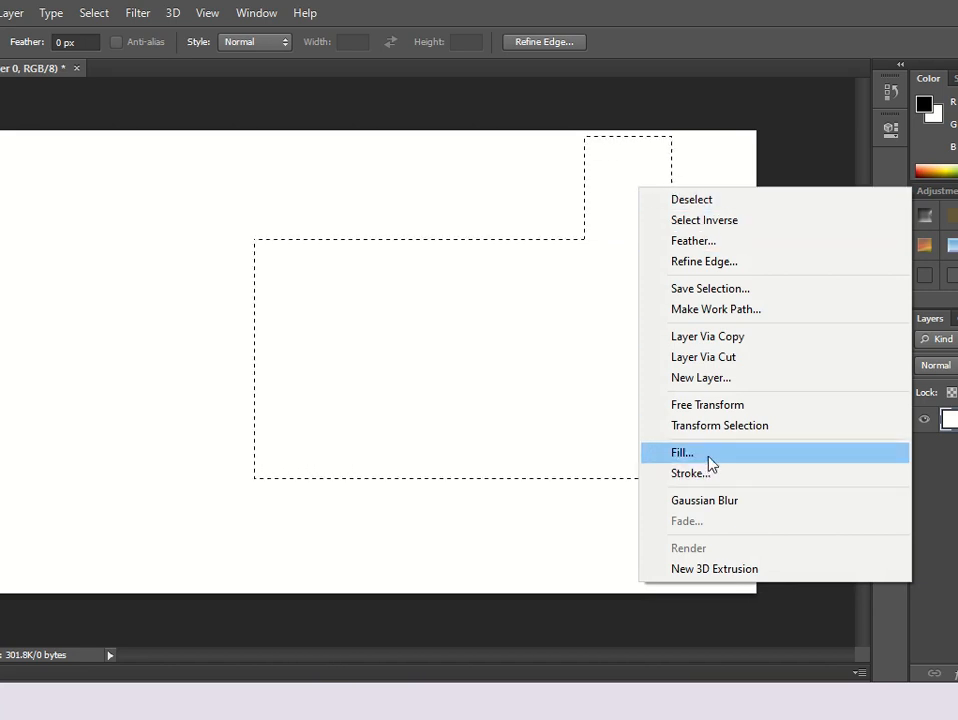
{"action": "left_click", "coordinate": [682, 452]}
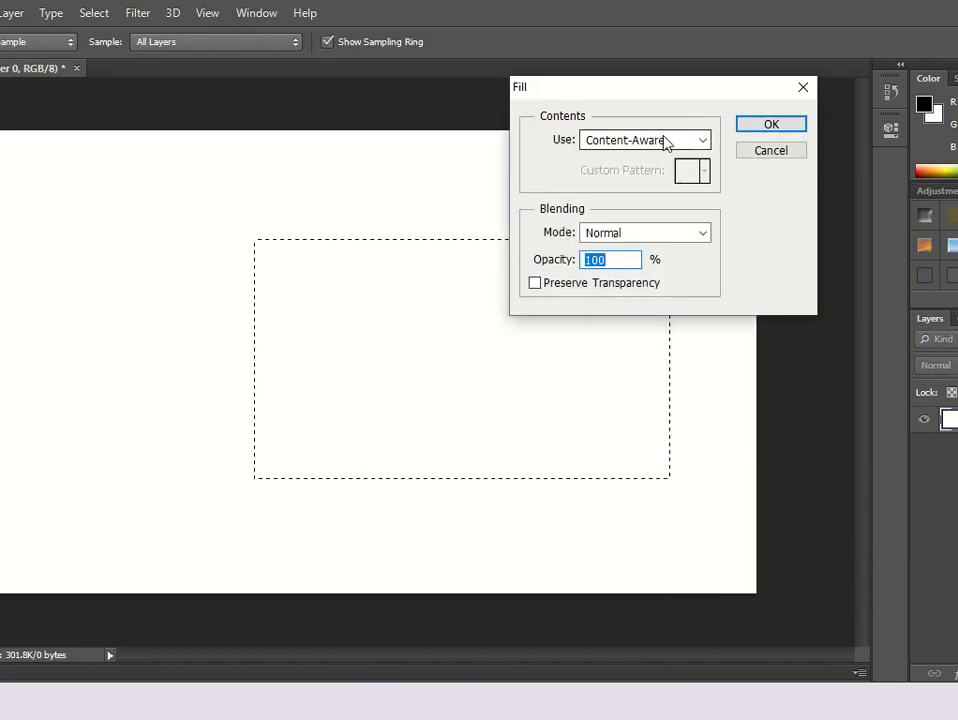
{"action": "left_click", "coordinate": [665, 141]}
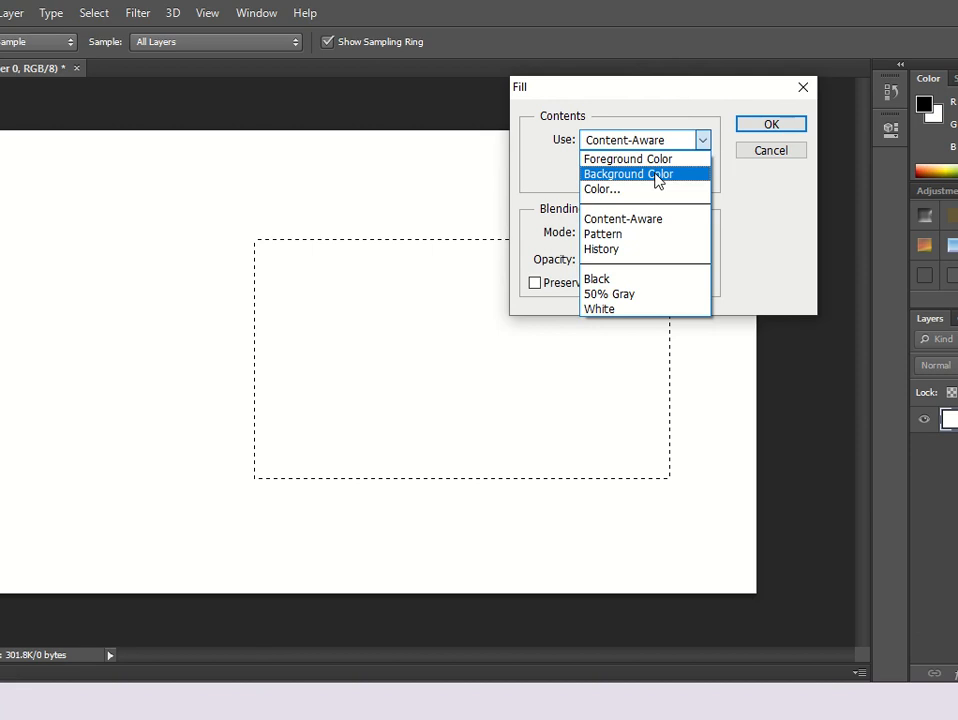
{"action": "left_click", "coordinate": [652, 189]}
{"action": "left_click", "coordinate": [451, 238]}
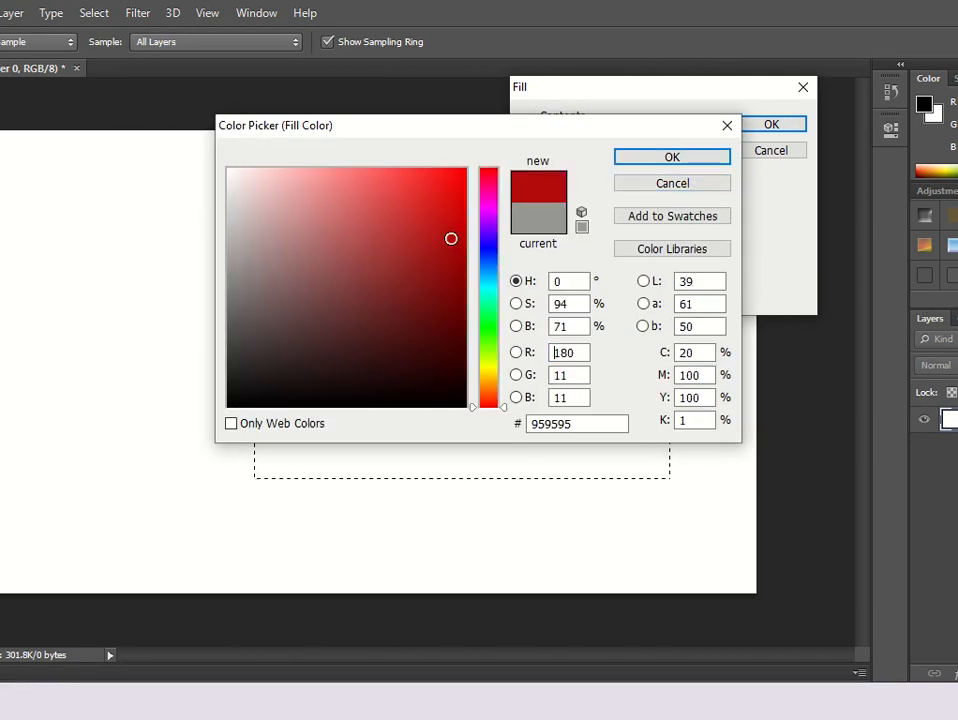
{"action": "mouse_move", "coordinate": [451, 238]}
{"action": "left_mouse_down"}
{"action": "mouse_move", "coordinate": [455, 264]}
{"action": "mouse_move", "coordinate": [342, 282]}
{"action": "left_mouse_up"}
{"action": "left_click", "coordinate": [686, 159]}
{"action": "left_click", "coordinate": [780, 127]}
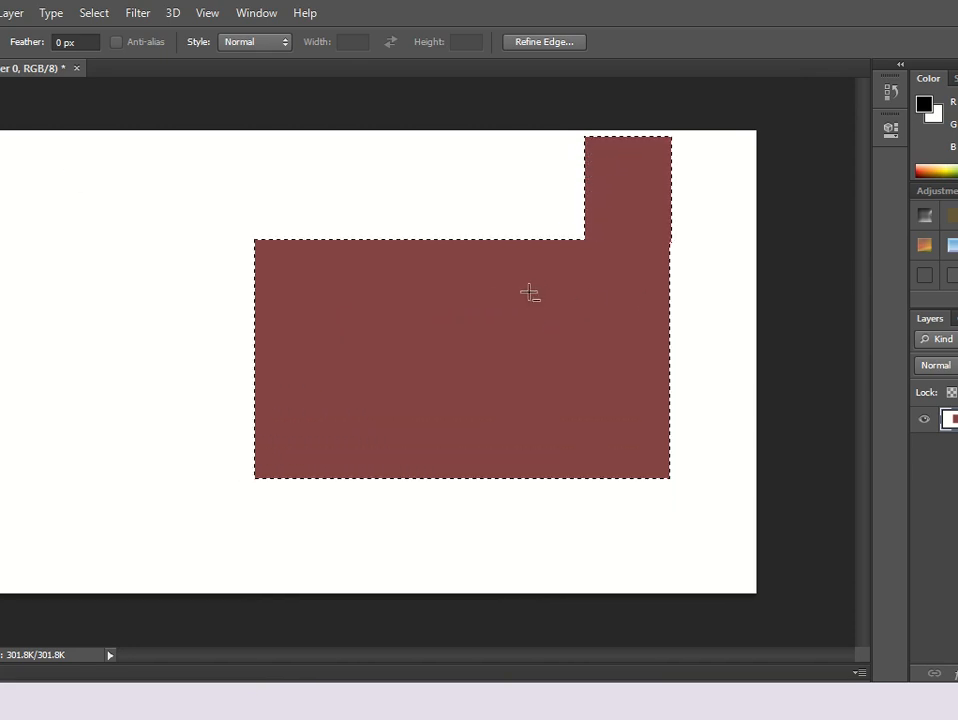
Subtract several overlapping rectangles from the selection to cut out a cog-like shape on its right side.
{"action": "left_click_drag", "start_coordinate": [585, 368], "coordinate": [655, 398]}
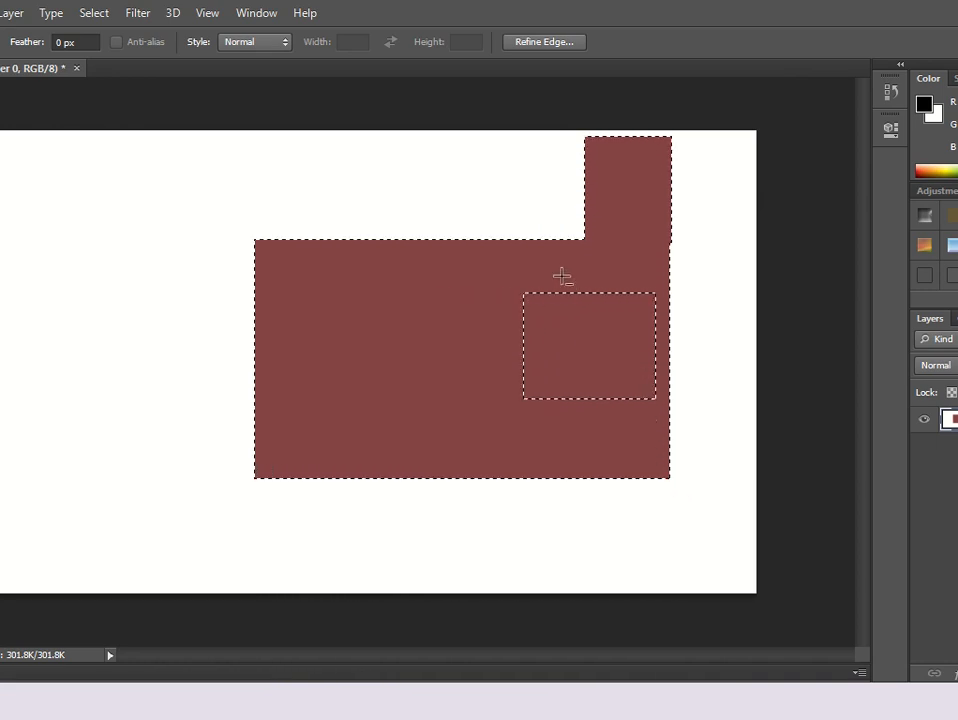
{"action": "left_click_drag", "start_coordinate": [561, 275], "coordinate": [583, 418]}
{"action": "left_click_drag", "start_coordinate": [615, 275], "coordinate": [645, 433]}
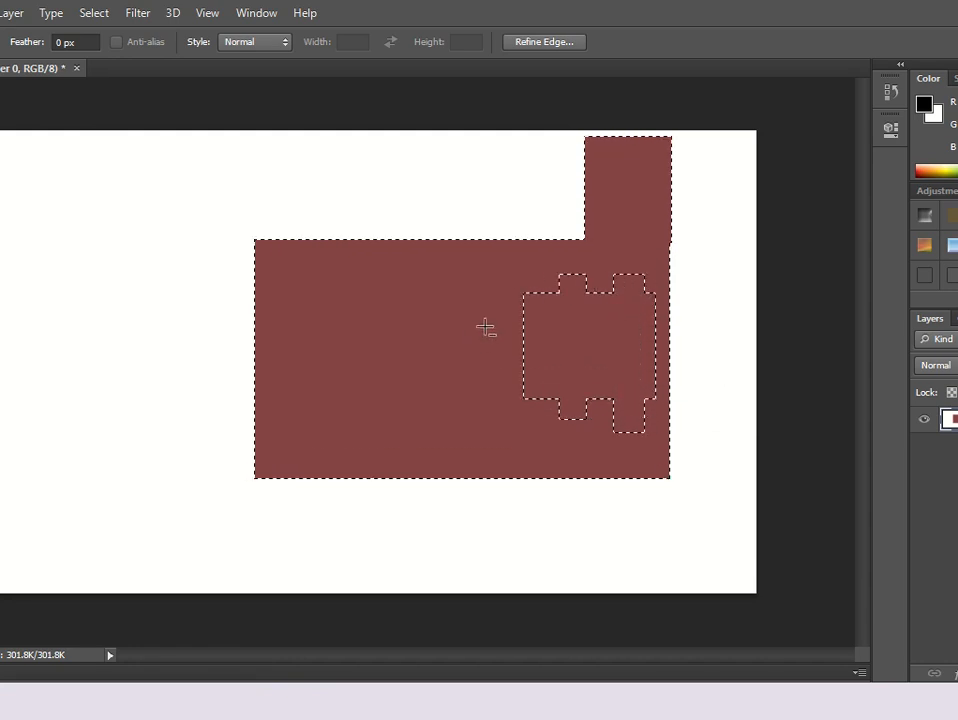
{"action": "left_click_drag", "start_coordinate": [494, 316], "coordinate": [666, 331]}
{"action": "left_click_drag", "start_coordinate": [497, 352], "coordinate": [669, 374]}
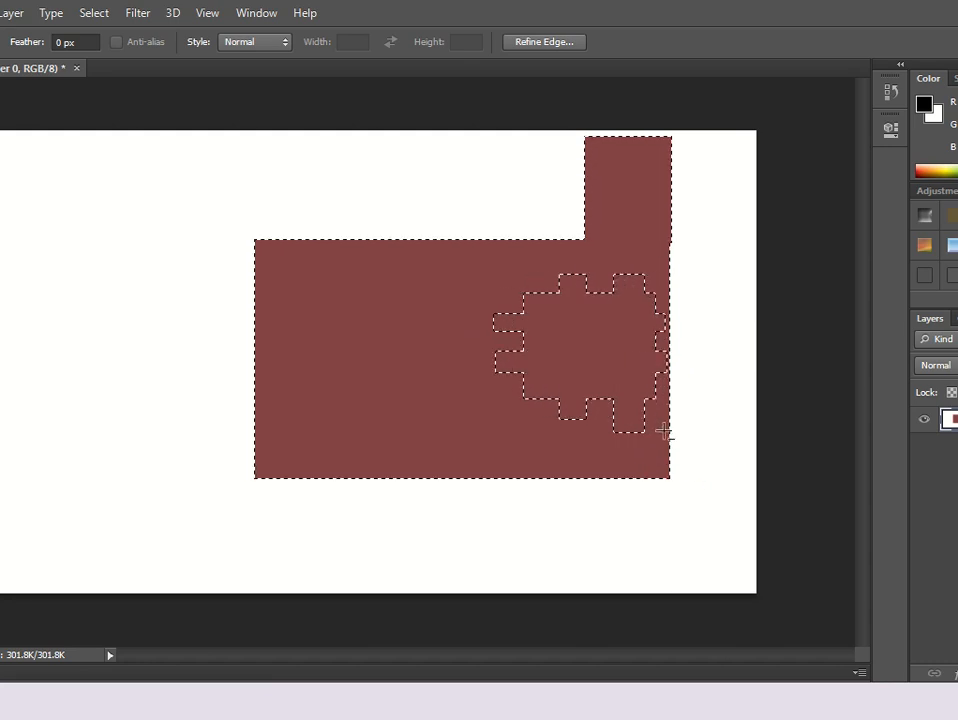
Fill the remaining selection with a custom golden colour.
{"action": "right_click", "coordinate": [596, 320]}
{"action": "left_click", "coordinate": [679, 555]}
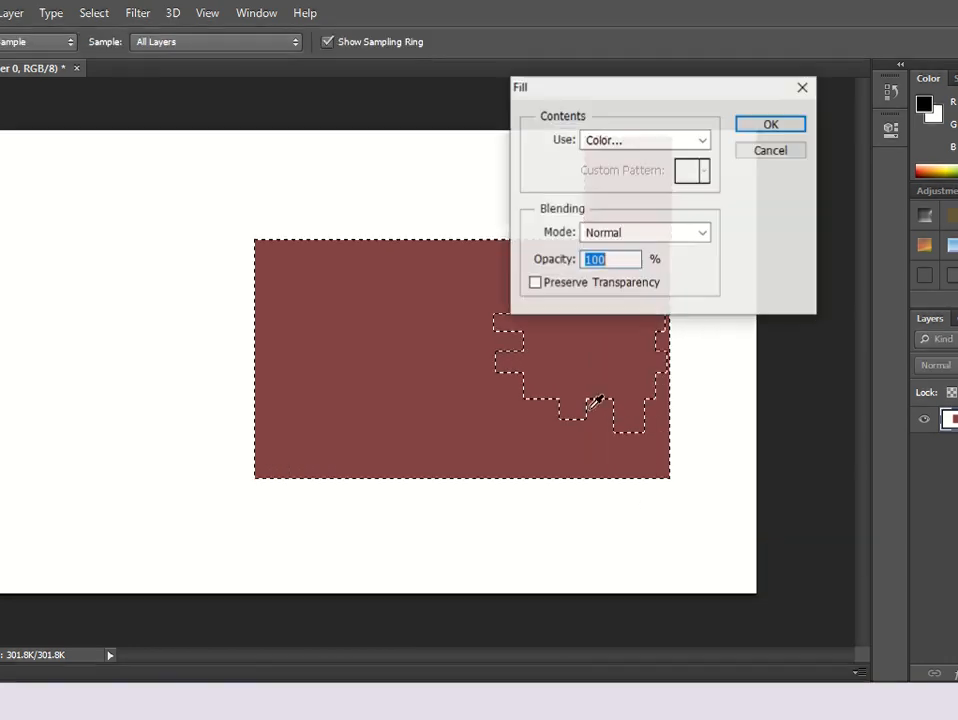
{"action": "left_click", "coordinate": [688, 146]}
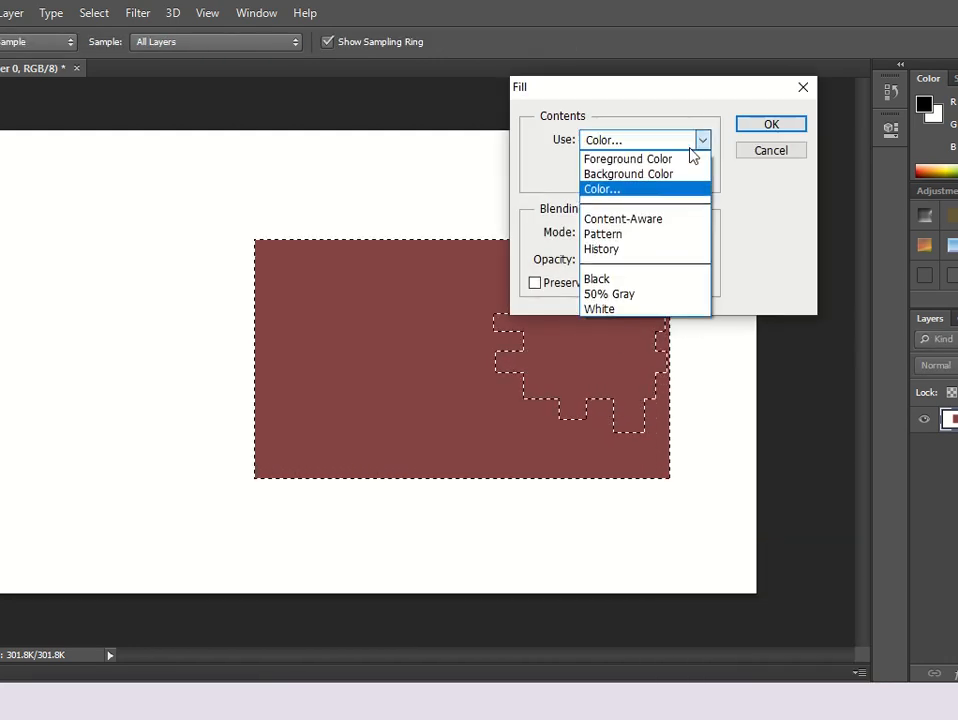
{"action": "left_click", "coordinate": [649, 192]}
{"action": "left_click", "coordinate": [486, 379]}
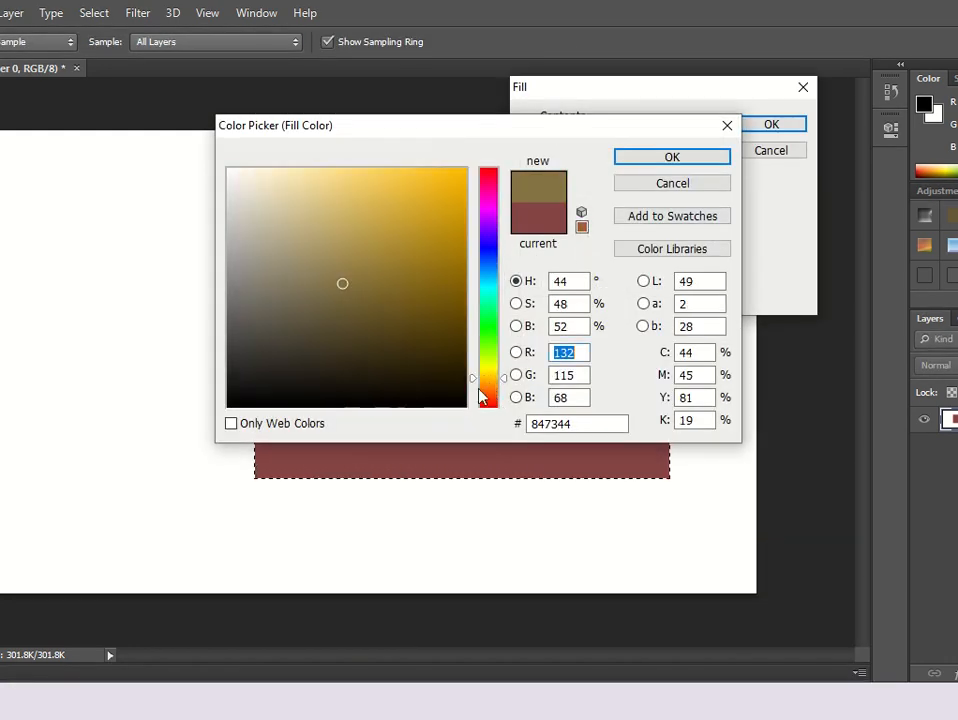
{"action": "left_click", "coordinate": [443, 250]}
{"action": "left_click", "coordinate": [447, 218]}
{"action": "left_click", "coordinate": [660, 158]}
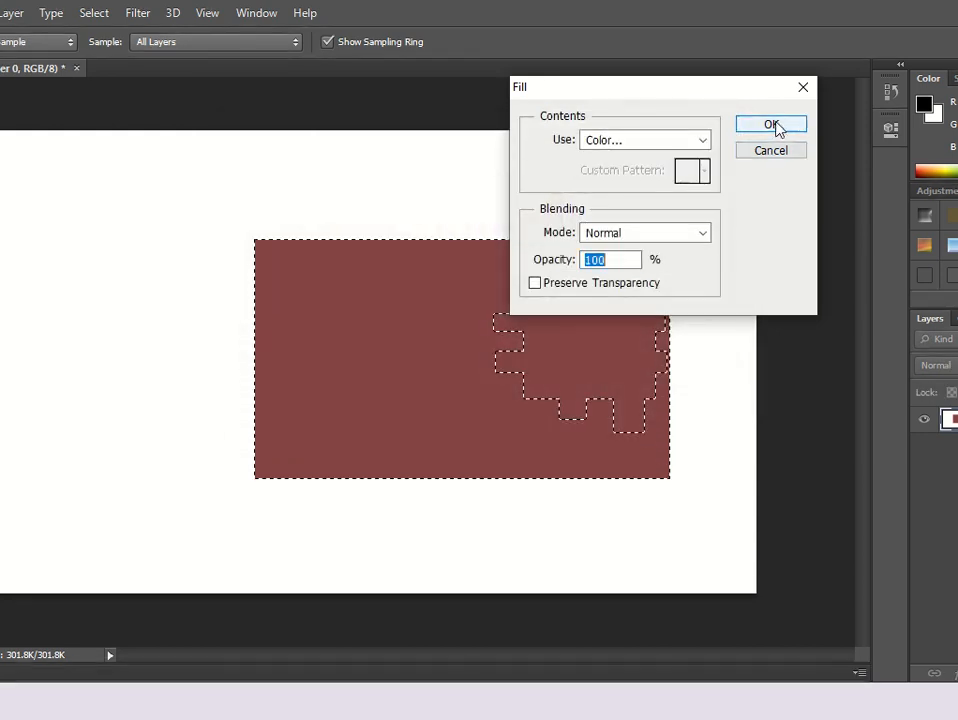
{"action": "left_click", "coordinate": [771, 124]}
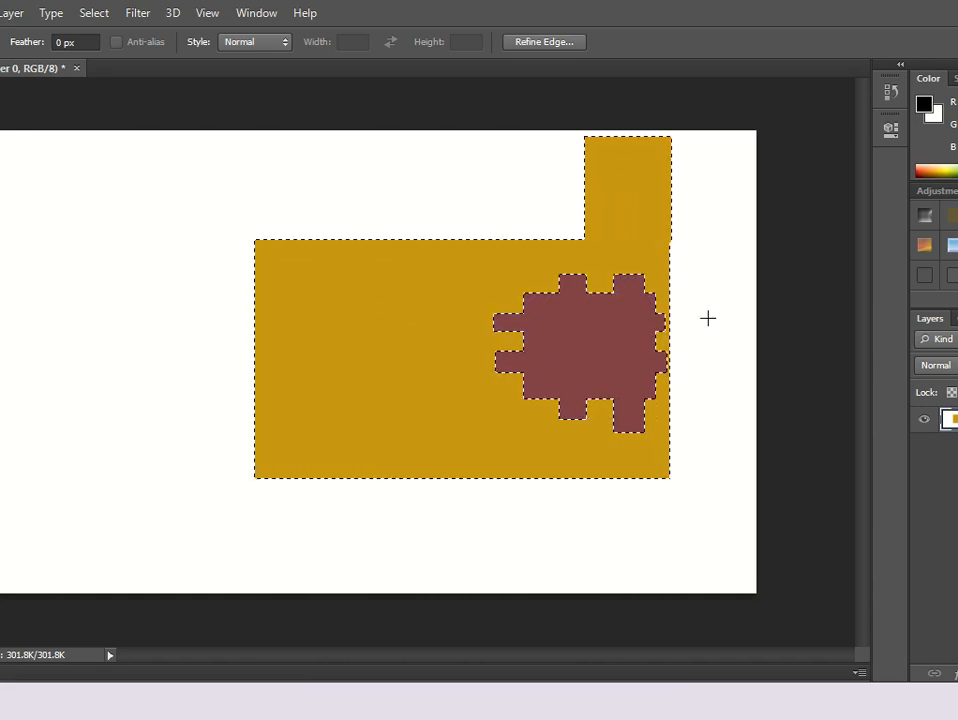
Select a tall rectangle in the lower-left part of the golden shape and fill it with a custom bright green colour.
{"action": "key", "text": "ctrl+d"}
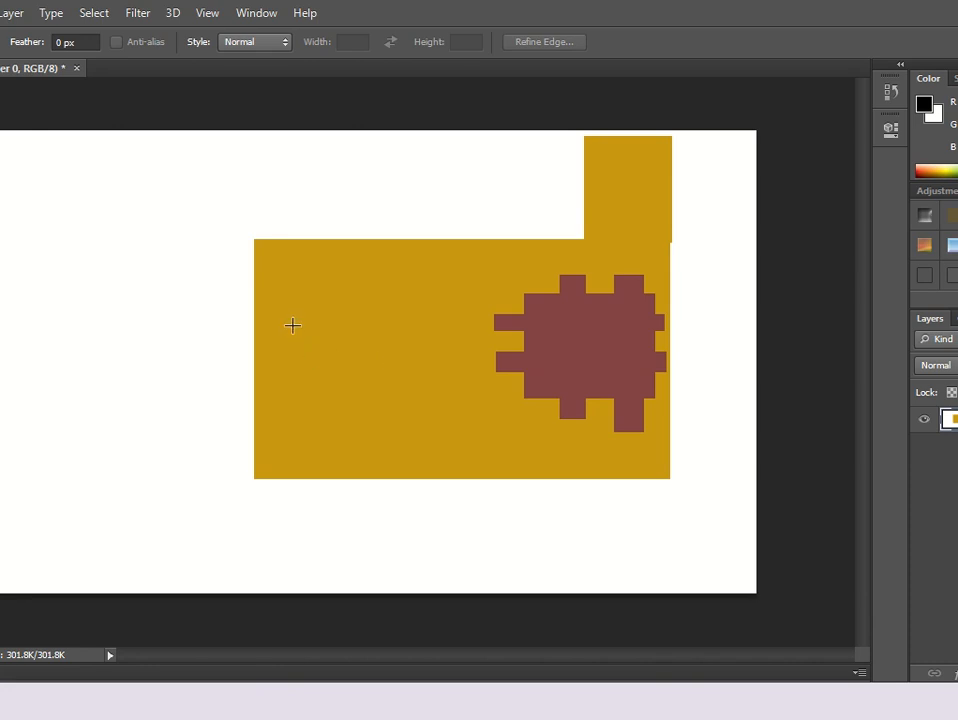
{"action": "left_click_drag", "start_coordinate": [292, 325], "coordinate": [390, 480]}
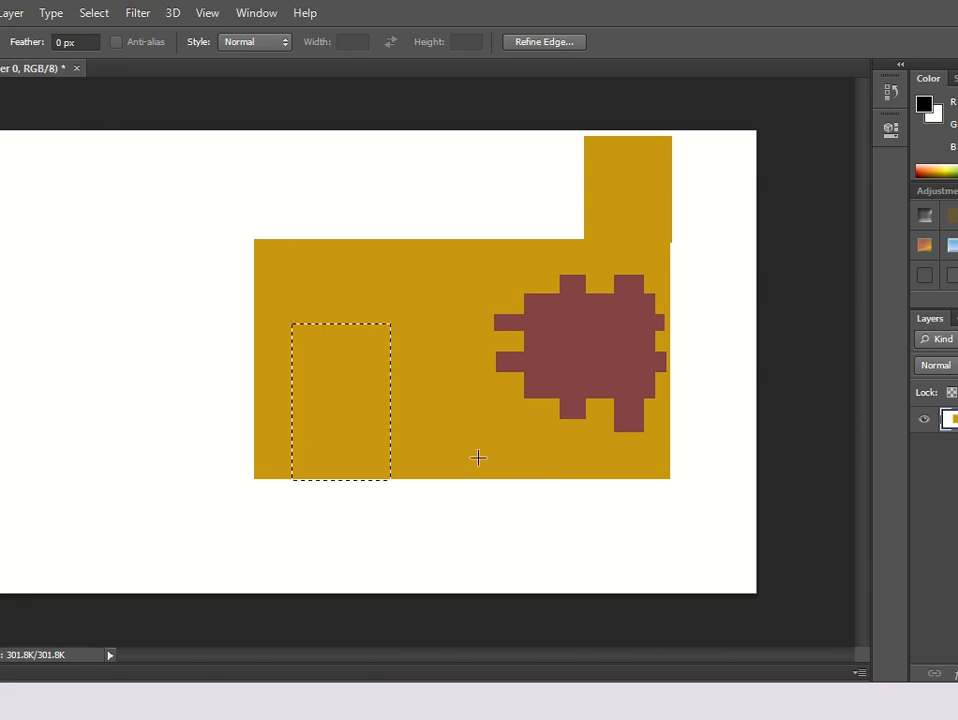
{"action": "right_click", "coordinate": [321, 387]}
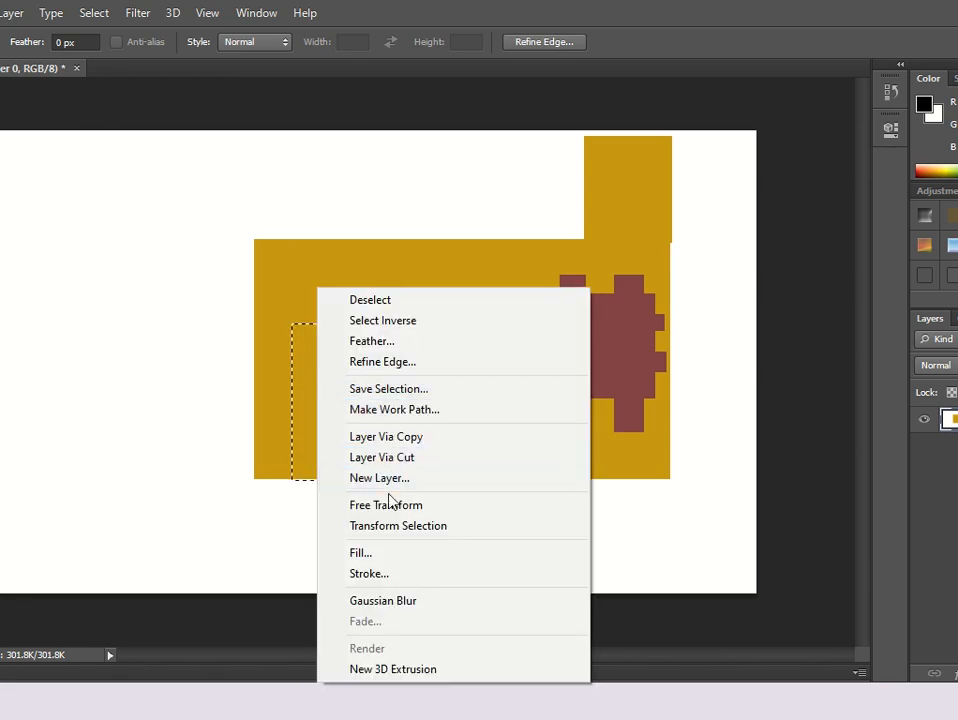
{"action": "left_click", "coordinate": [403, 553]}
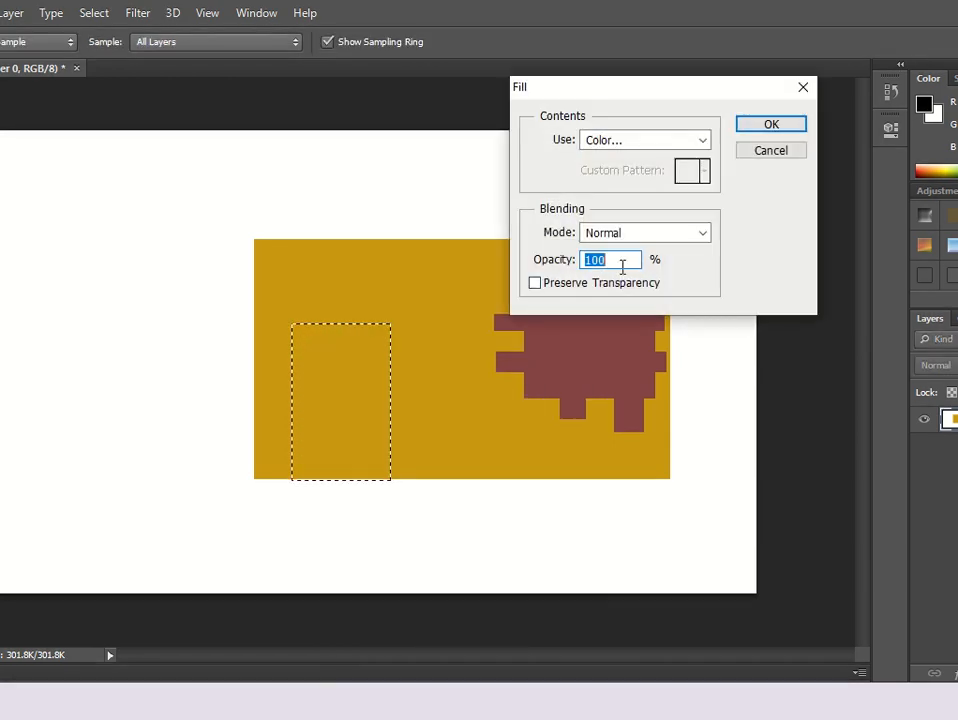
{"action": "left_click", "coordinate": [672, 140]}
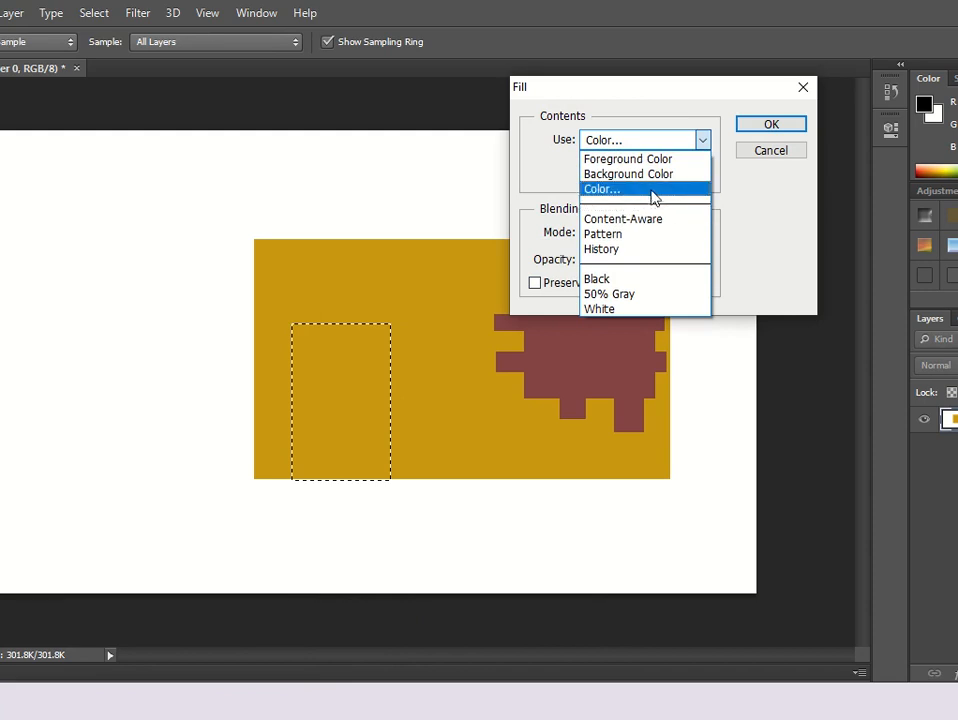
{"action": "left_click", "coordinate": [652, 188]}
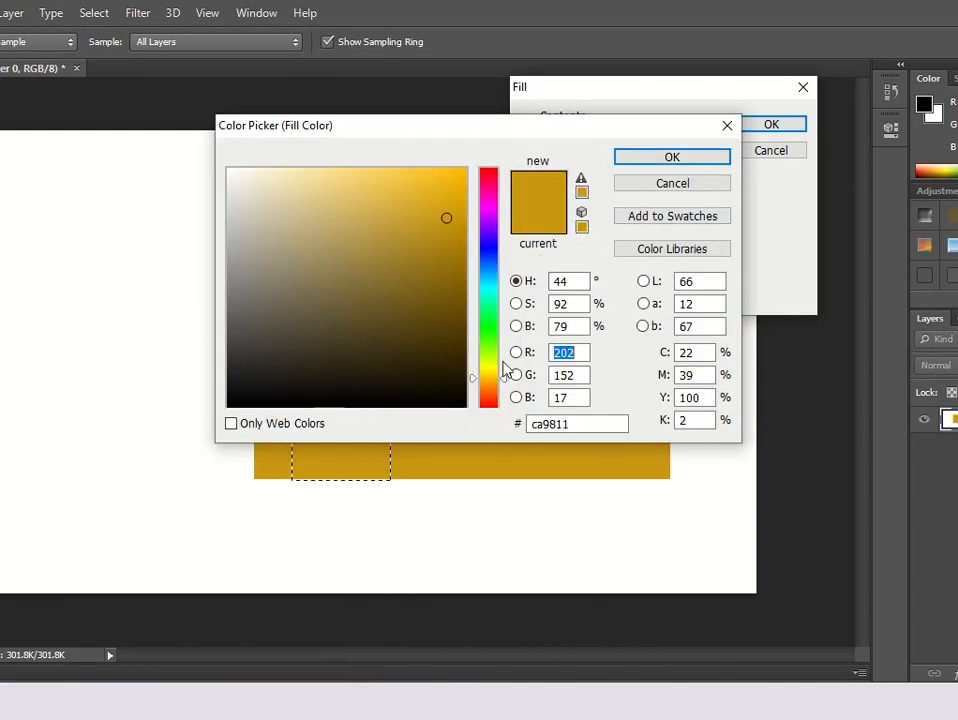
{"action": "mouse_move", "coordinate": [489, 340]}
{"action": "left_mouse_down"}
{"action": "mouse_move", "coordinate": [489, 321]}
{"action": "mouse_move", "coordinate": [489, 337]}
{"action": "left_mouse_up"}
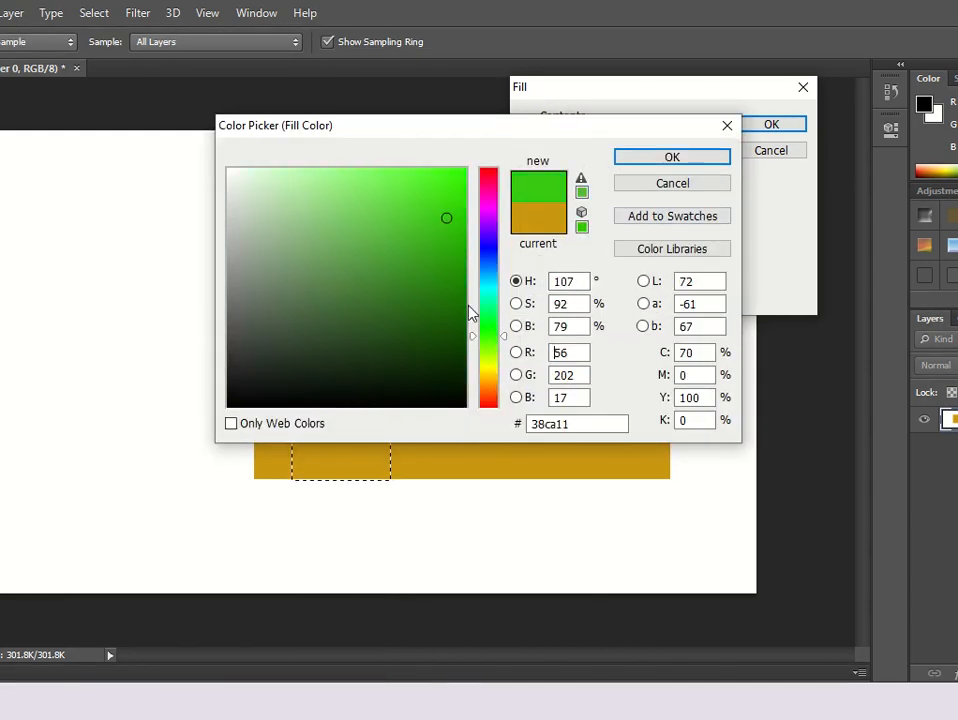
{"action": "left_click", "coordinate": [446, 190]}
{"action": "left_click", "coordinate": [664, 158]}
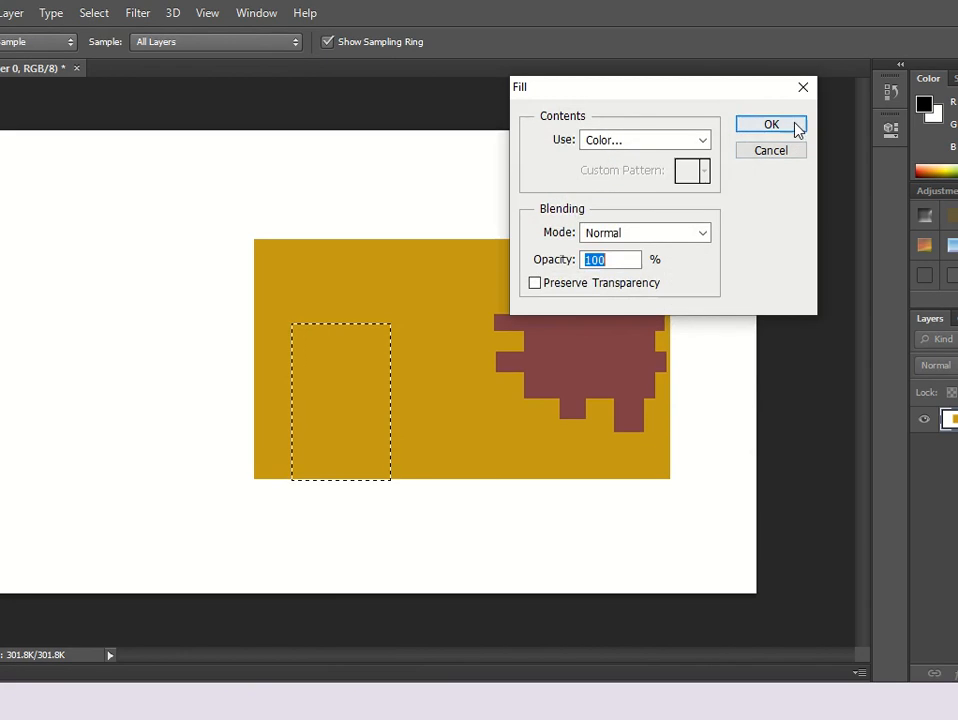
{"action": "left_click", "coordinate": [795, 126]}
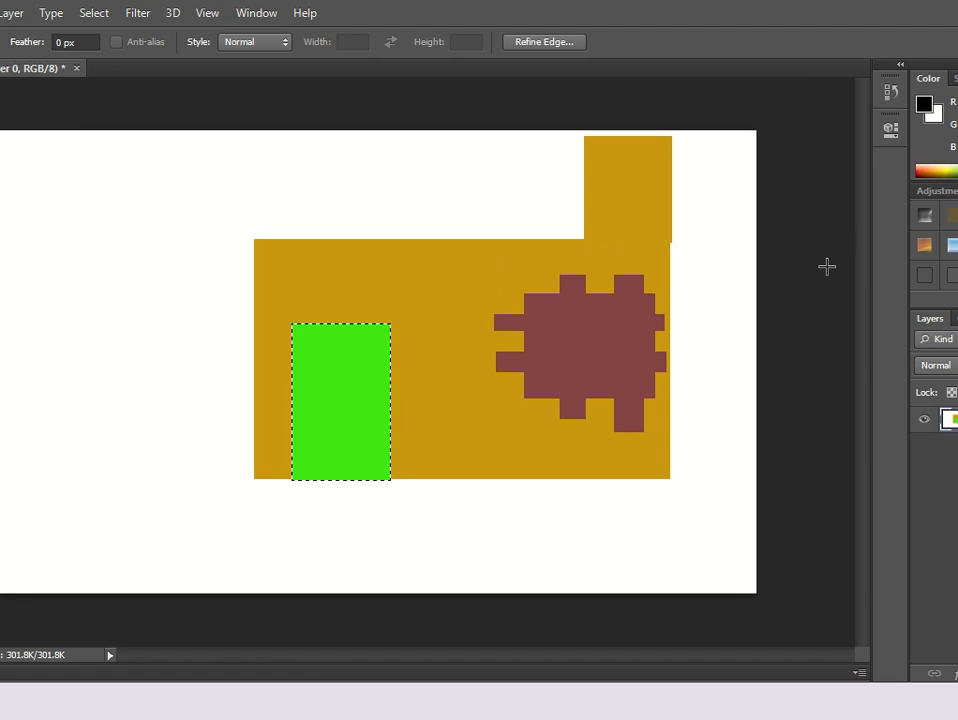
Switch to the Elliptical Marquee, select a small circle on the green door and fill it with the bubbles pattern.
{"action": "key", "text": "ctrl+d"}
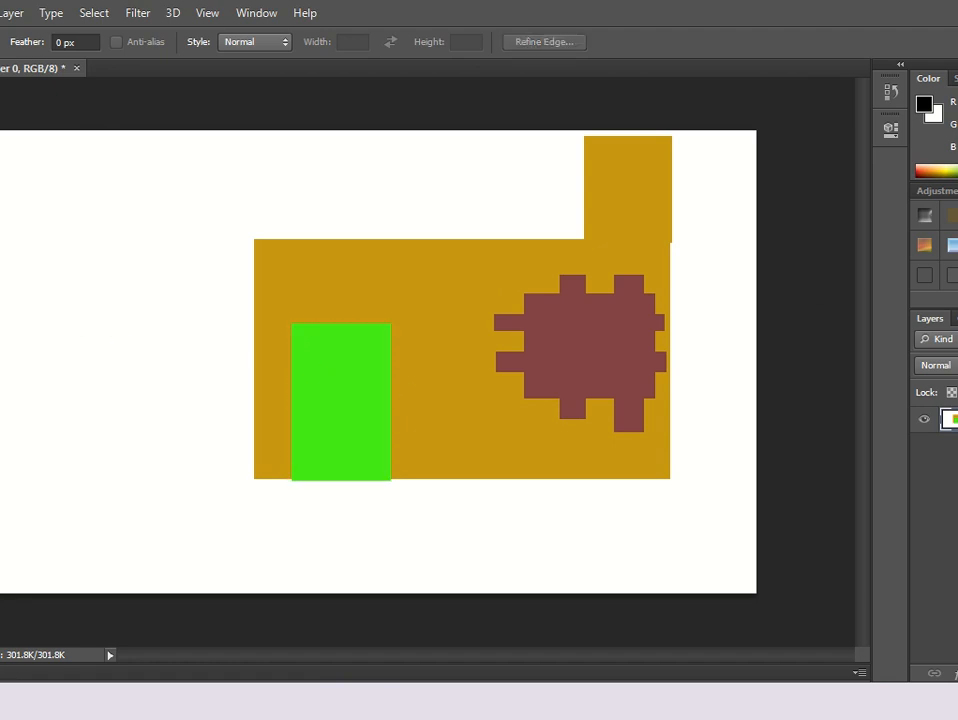
{"action": "right_click", "coordinate": [0, 117]}
{"action": "left_click", "coordinate": [10, 135]}
{"action": "mouse_move", "coordinate": [353, 396]}
{"action": "left_mouse_down"}
{"action": "mouse_move", "coordinate": [375, 414]}
{"action": "mouse_move", "coordinate": [366, 410]}
{"action": "left_mouse_up"}
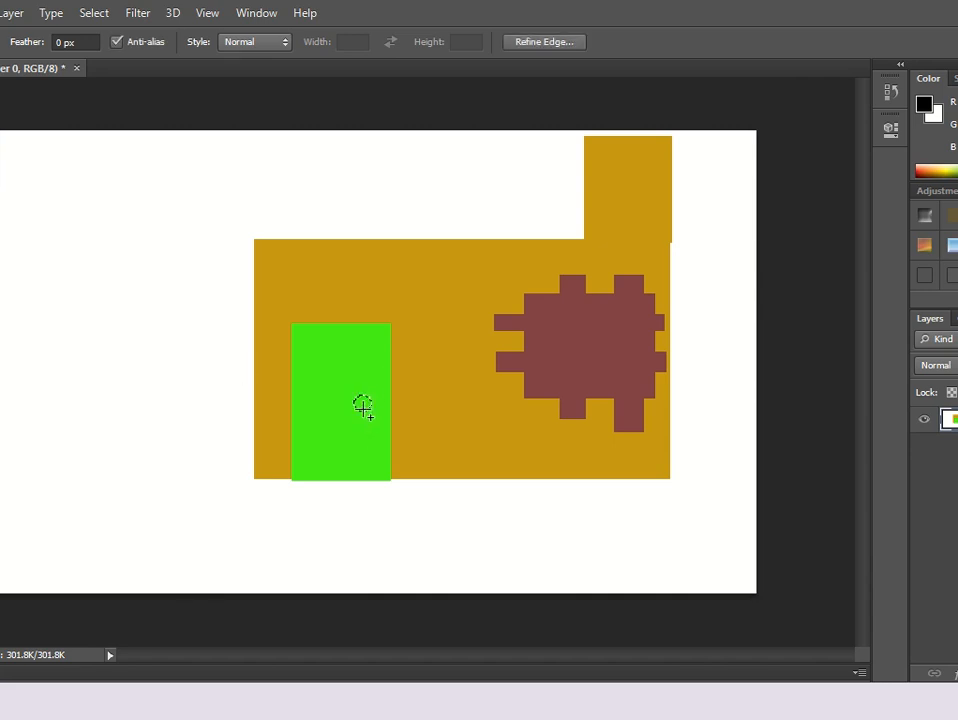
{"action": "right_click", "coordinate": [363, 406]}
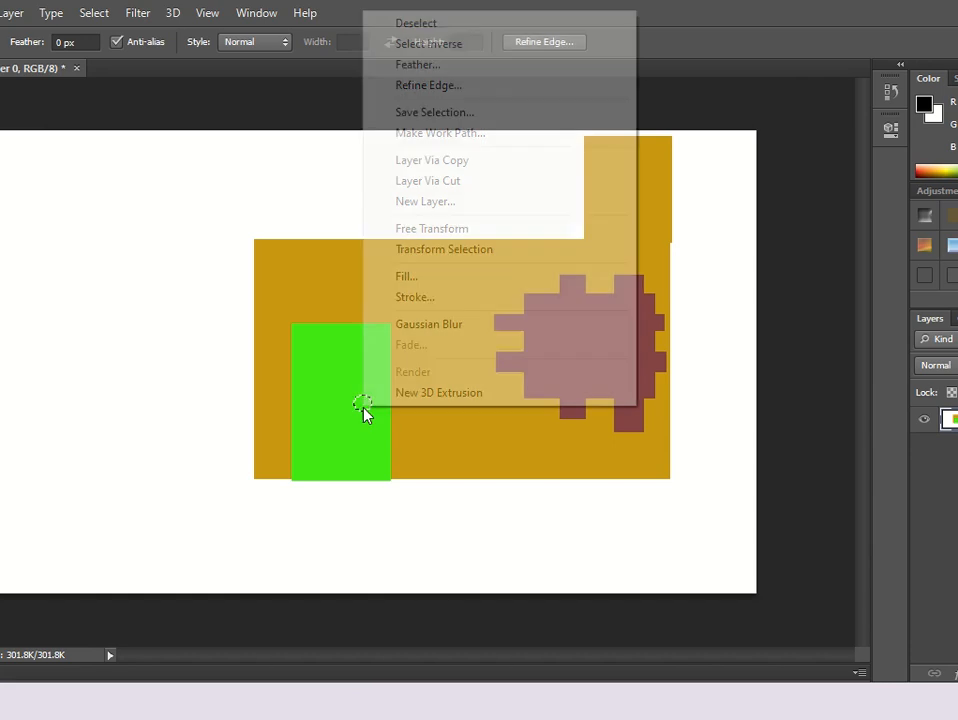
{"action": "left_click", "coordinate": [452, 279]}
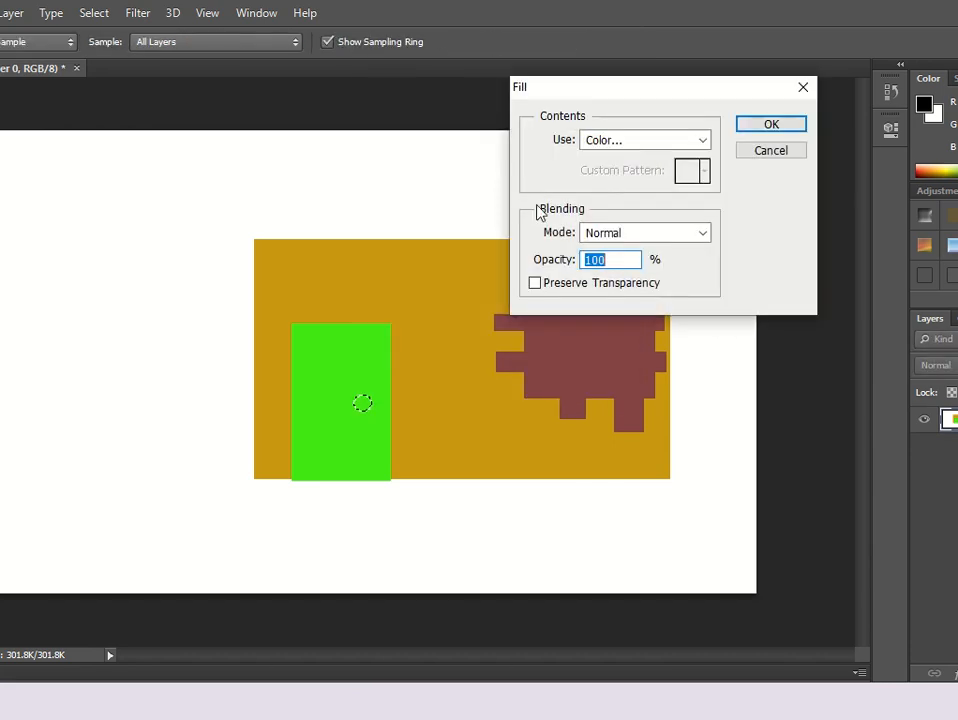
{"action": "left_click", "coordinate": [640, 143]}
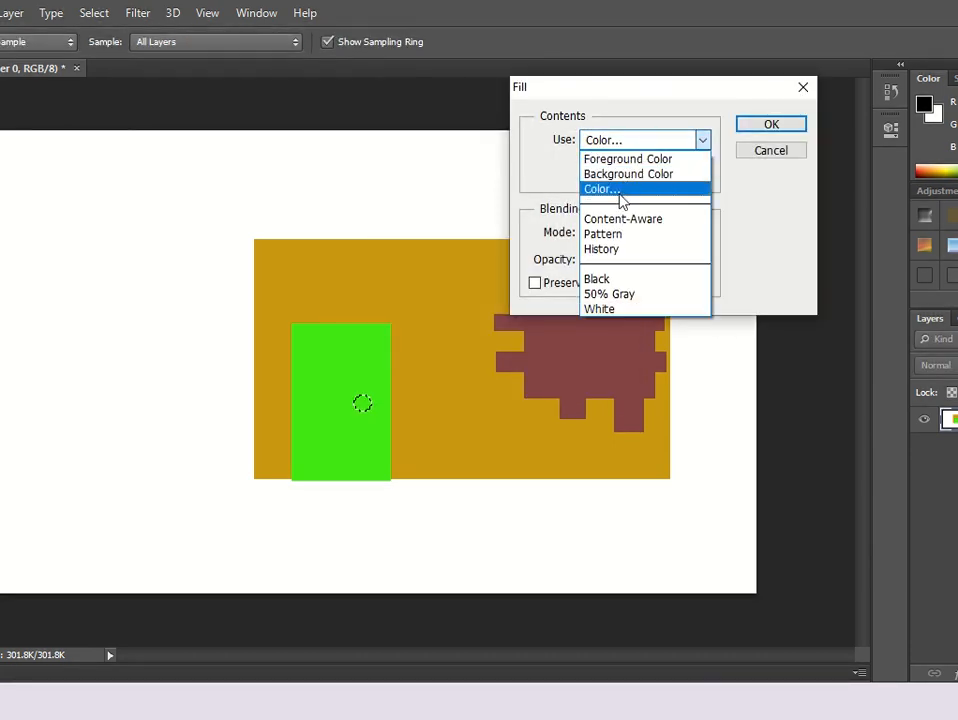
{"action": "left_click", "coordinate": [625, 237]}
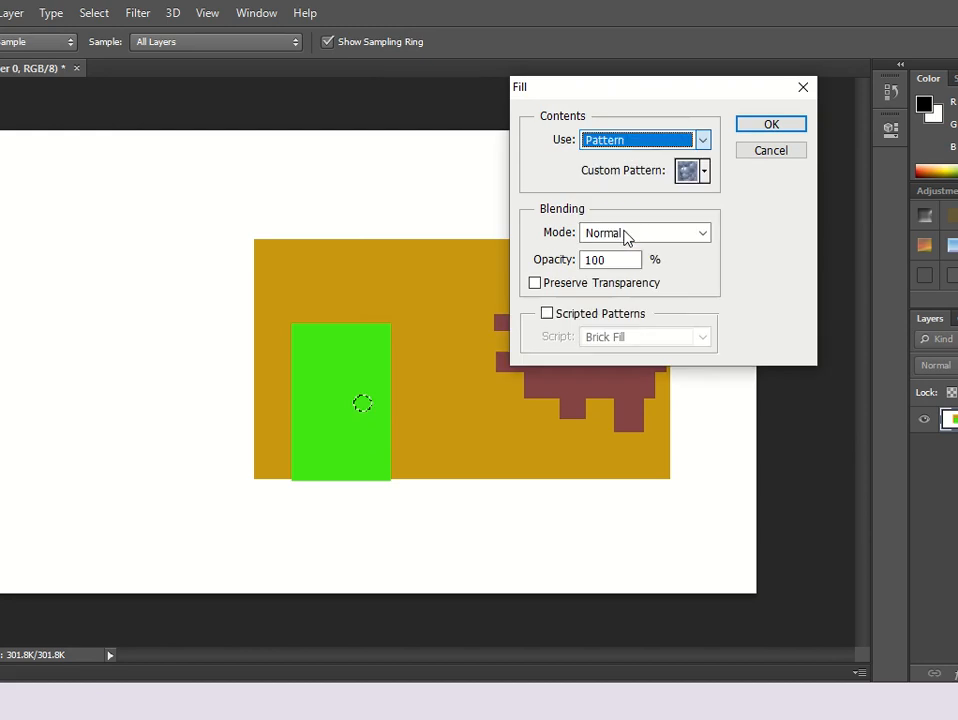
{"action": "left_click", "coordinate": [703, 174]}
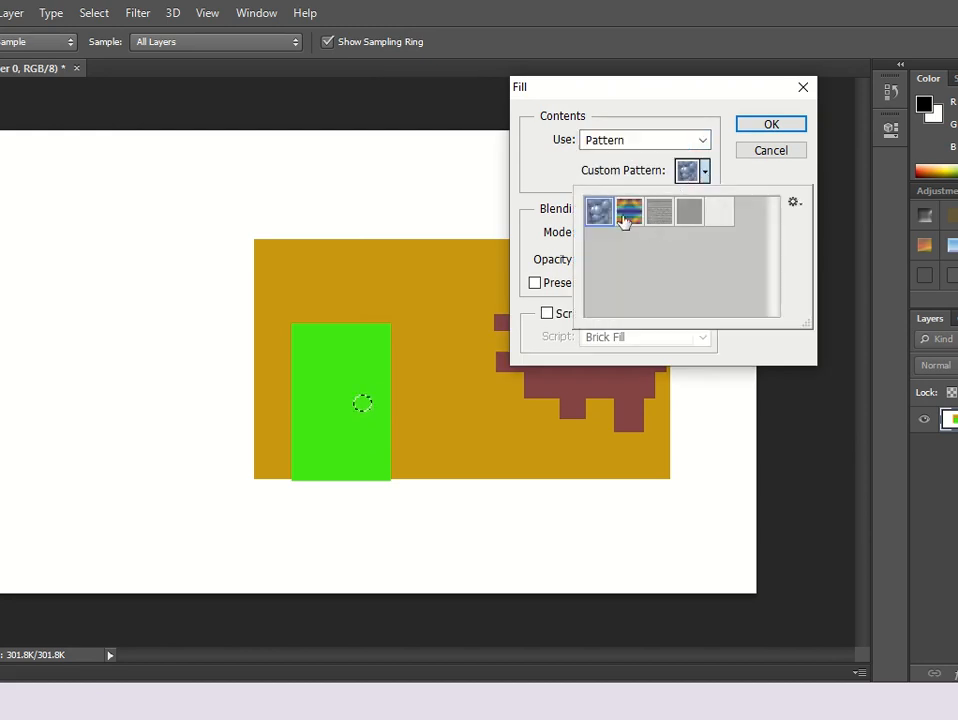
{"action": "left_click", "coordinate": [764, 127]}
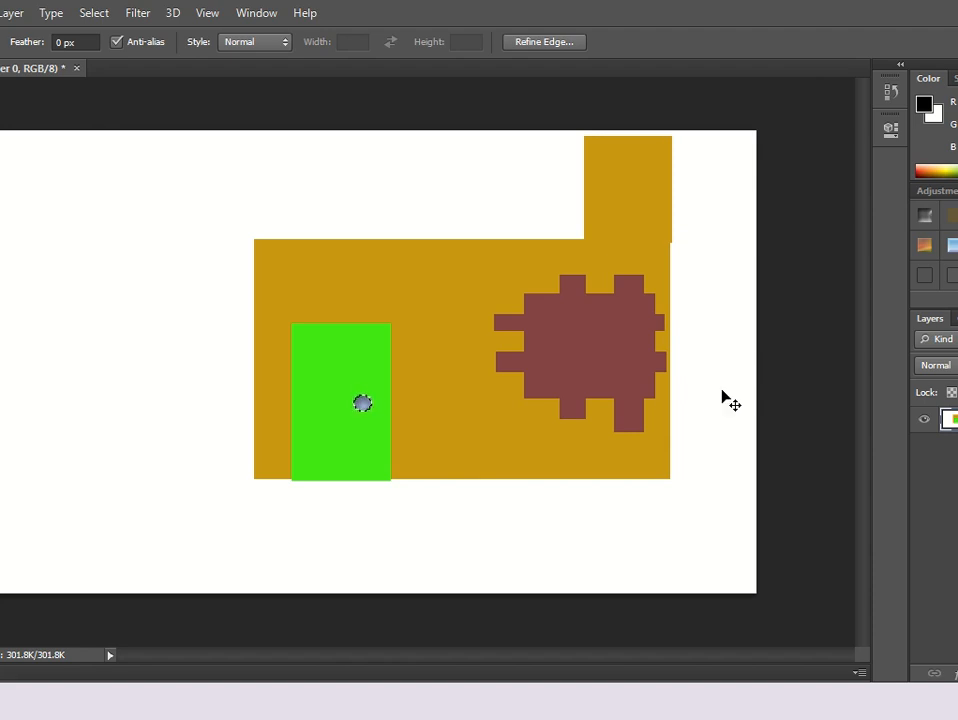
{"action": "key", "text": "ctrl+d"}
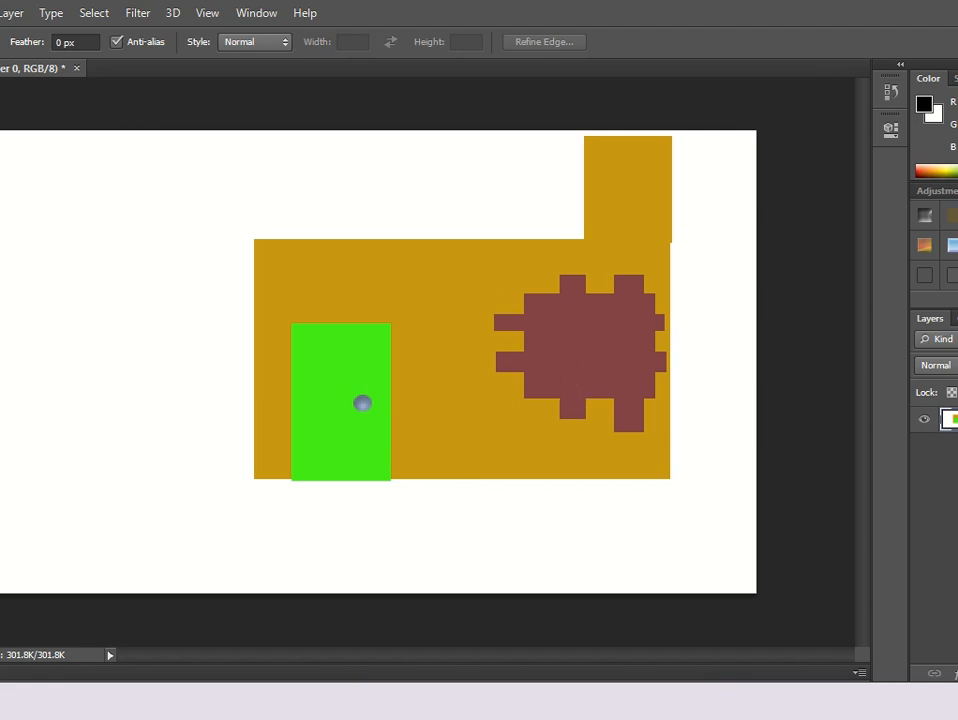
With the Polygonal Lasso, outline a slanted roof from the tall rectangle's top down to past the shape's upper-left corner.
{"action": "right_click", "coordinate": [0, 168]}
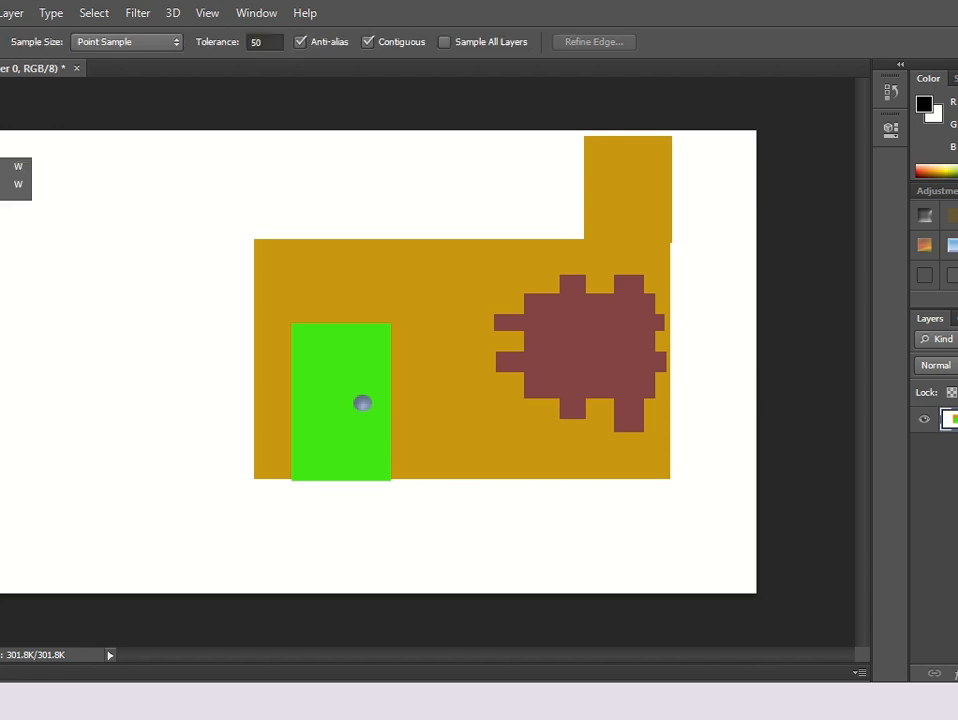
{"action": "right_click", "coordinate": [0, 145]}
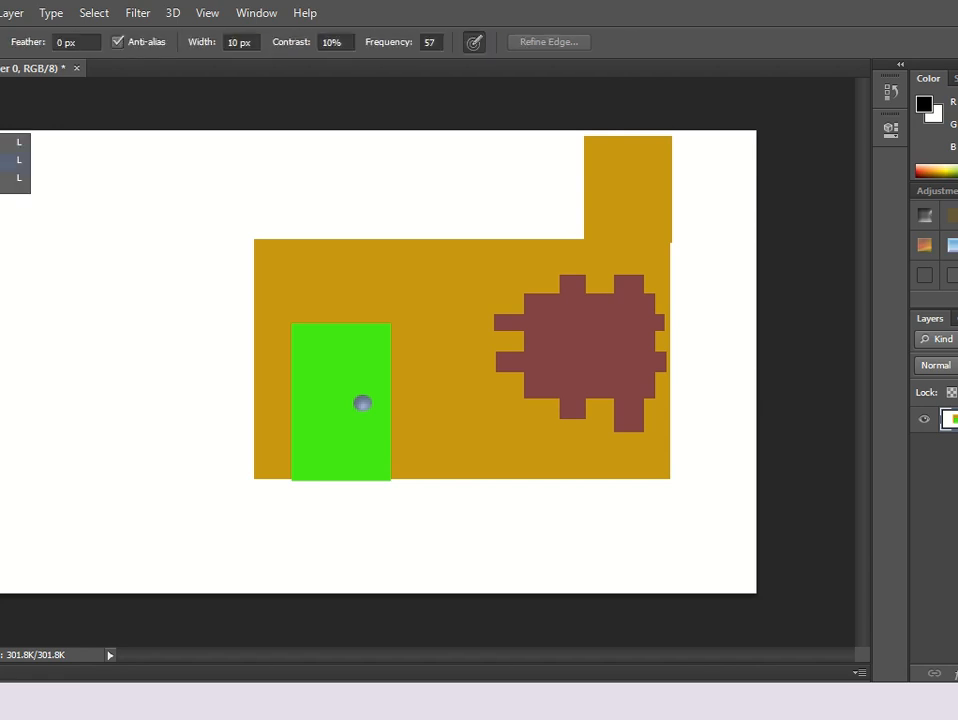
{"action": "left_click", "coordinate": [12, 159]}
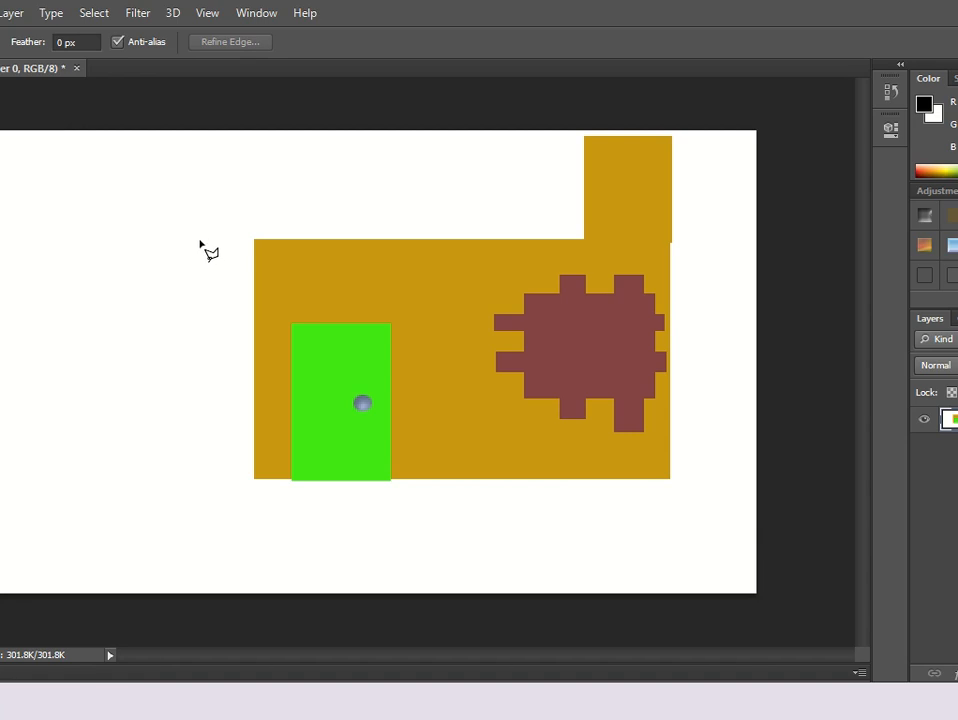
{"action": "left_click", "coordinate": [273, 205]}
{"action": "left_click", "coordinate": [164, 245]}
{"action": "left_click", "coordinate": [586, 240]}
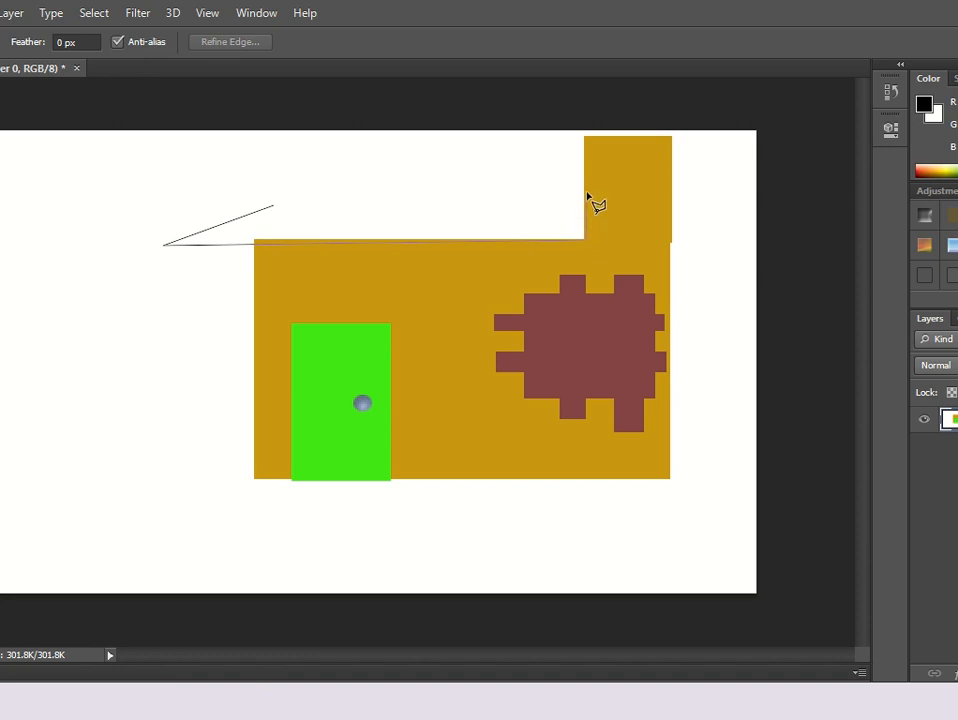
{"action": "left_click", "coordinate": [586, 139]}
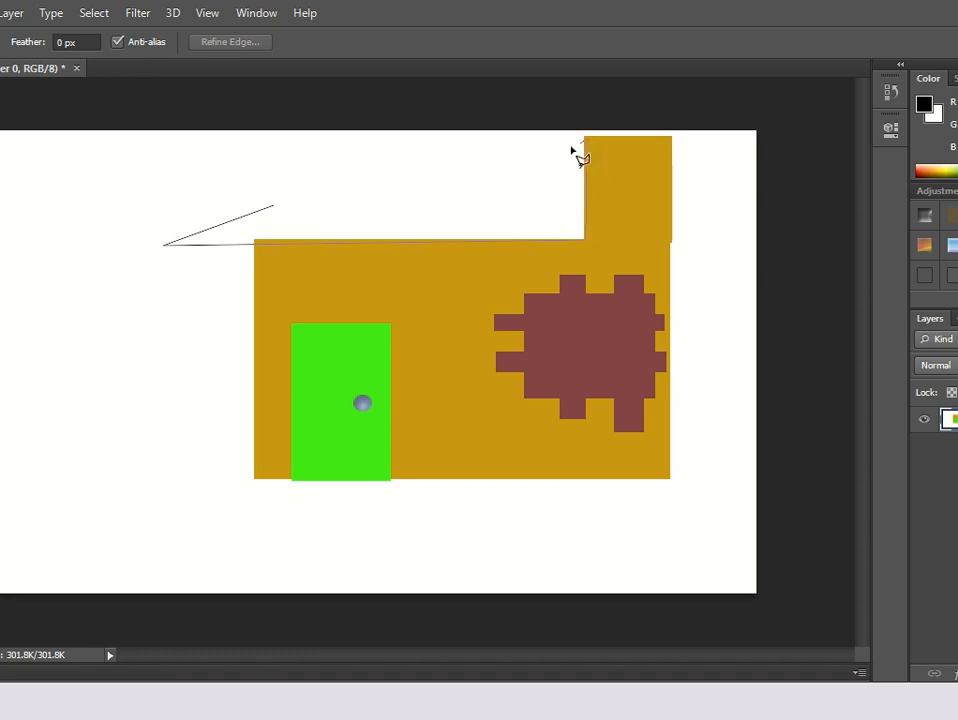
{"action": "double_click", "coordinate": [272, 207]}
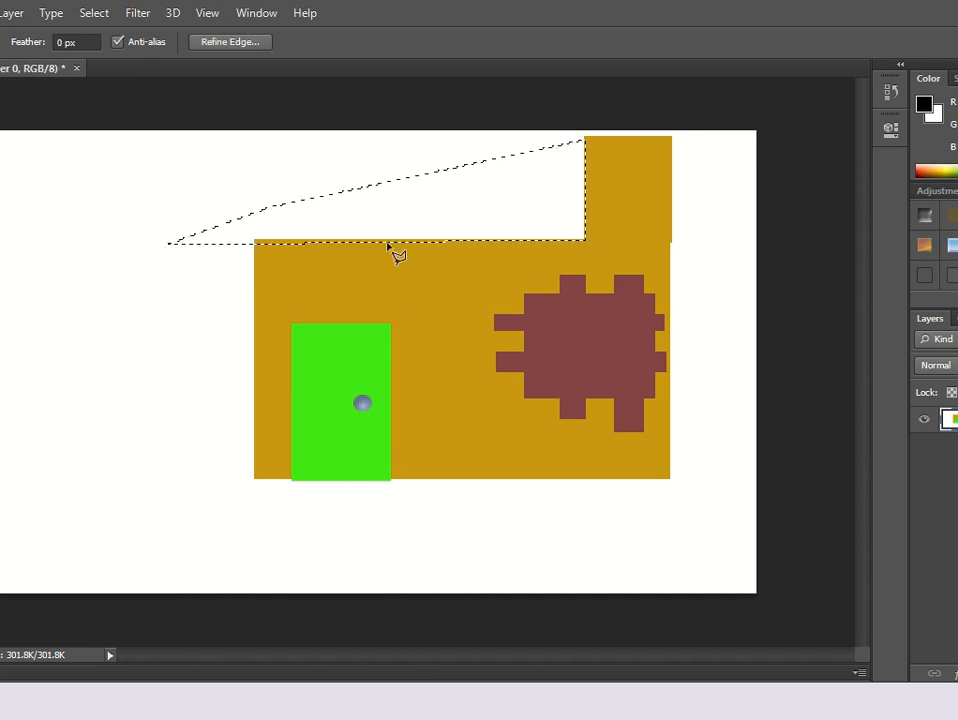
Fill the roof selection with the rainbow pattern and deselect.
{"action": "right_click", "coordinate": [473, 194]}
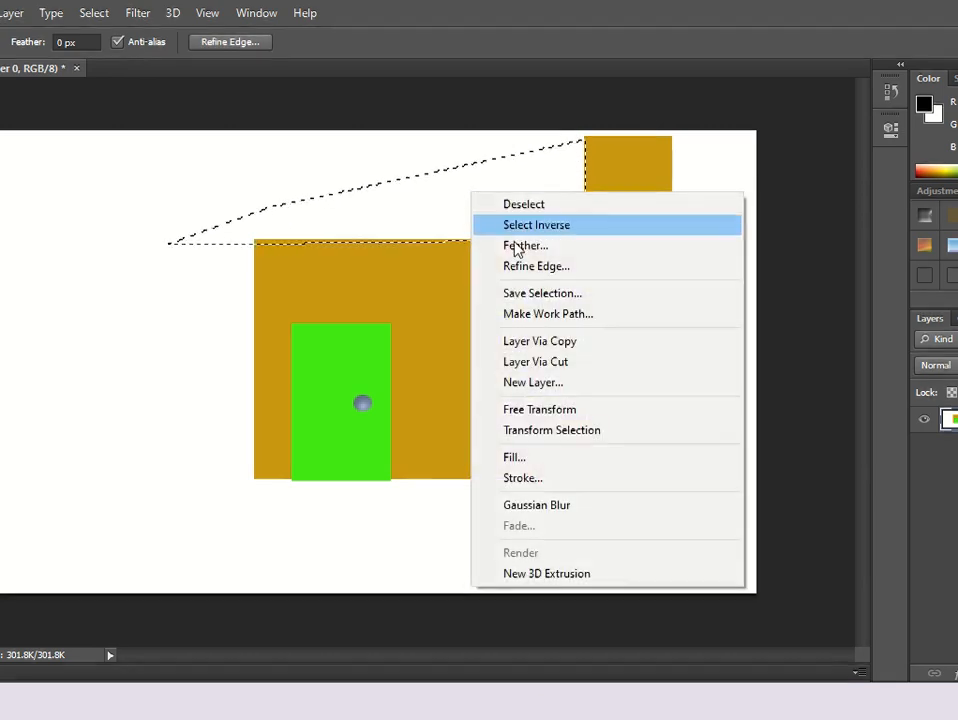
{"action": "left_click", "coordinate": [553, 460]}
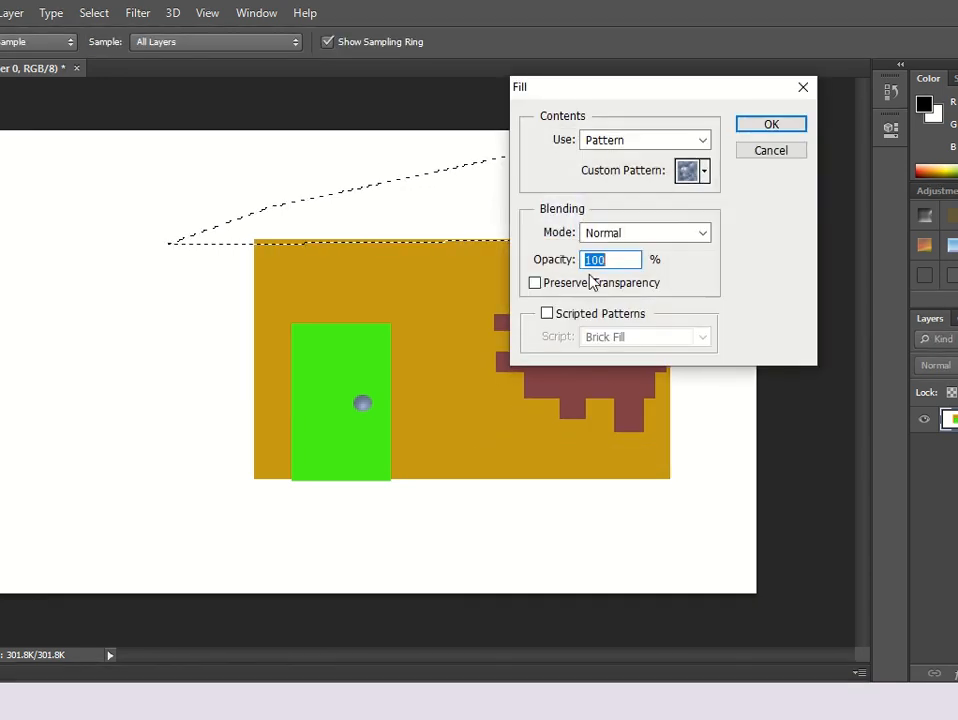
{"action": "left_click", "coordinate": [704, 172]}
{"action": "left_click", "coordinate": [629, 212]}
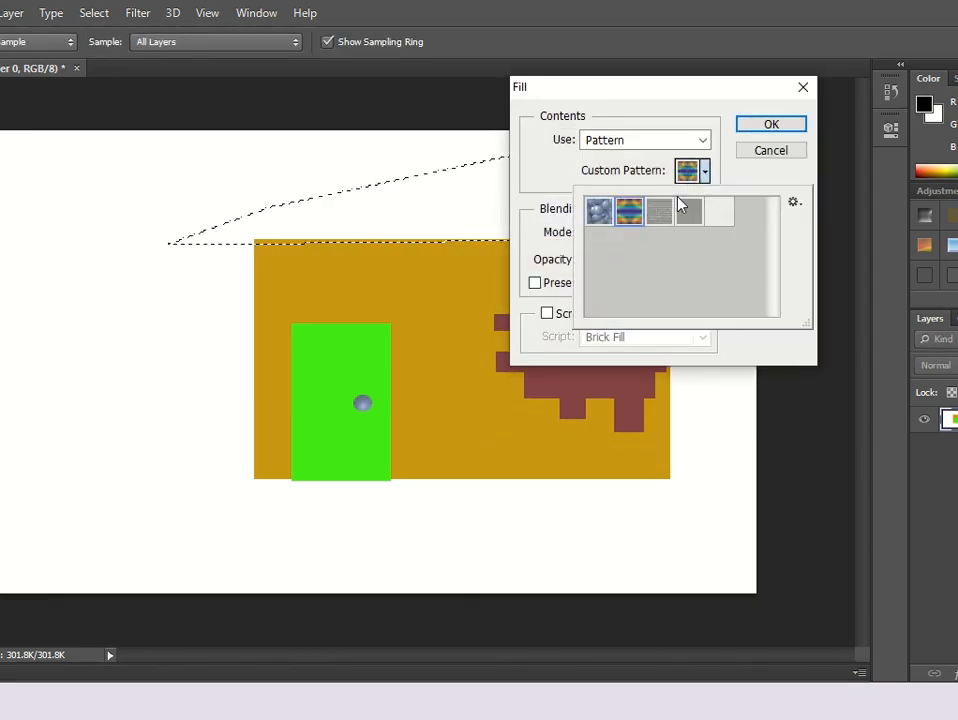
{"action": "left_click", "coordinate": [790, 125]}
{"action": "left_click", "coordinate": [790, 125]}
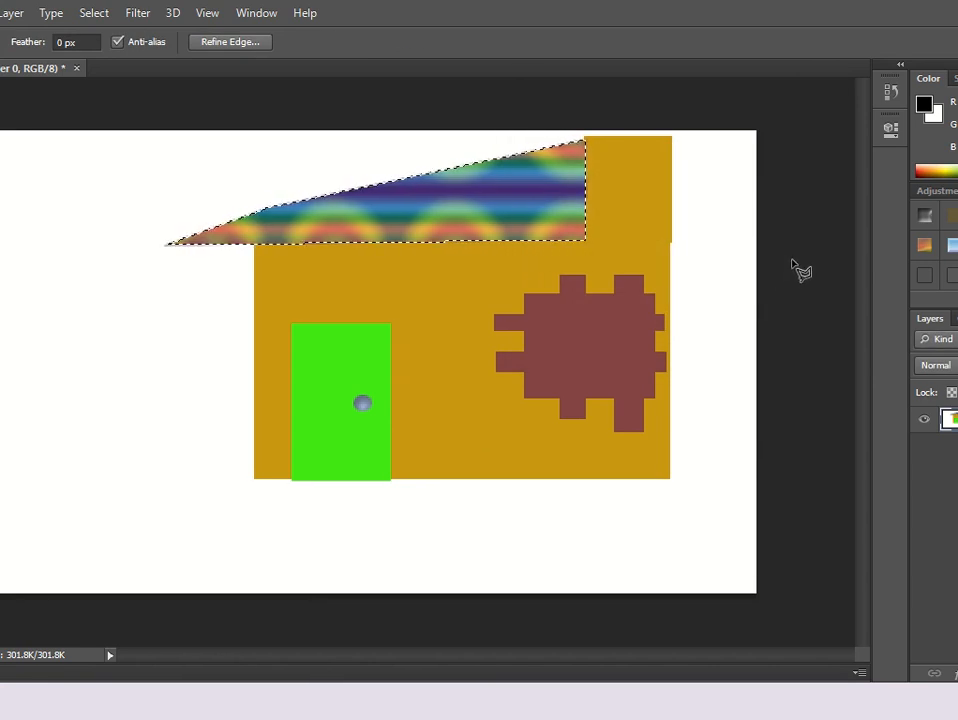
{"action": "key", "text": "ctrl+d"}
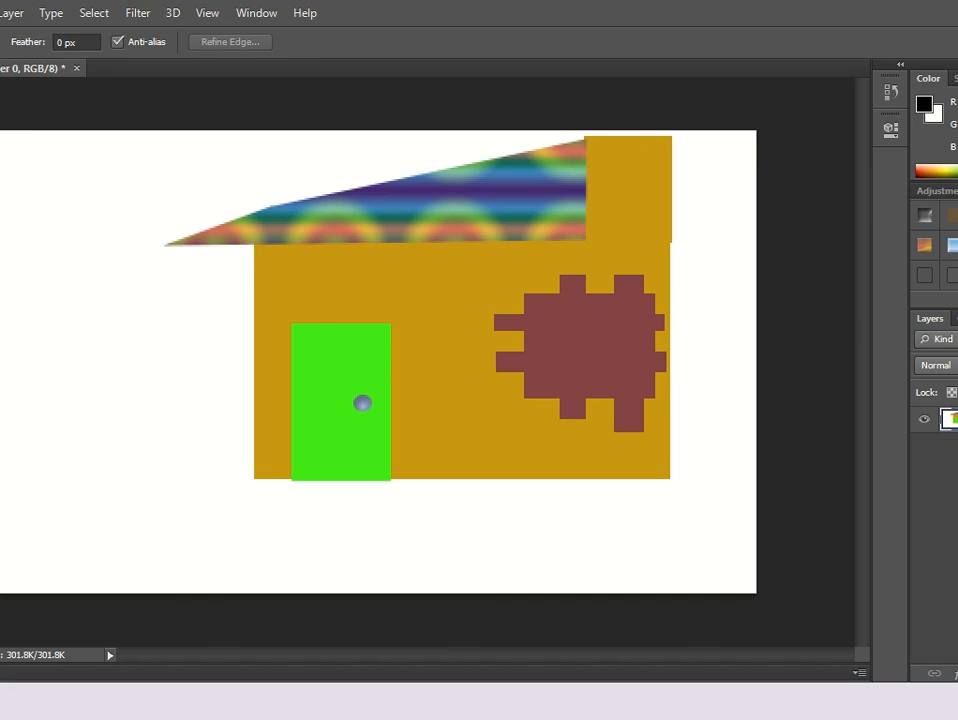
With the Magnetic Lasso, trace a ground area along the bottom of the house and canvas.
{"action": "right_click", "coordinate": [0, 142]}
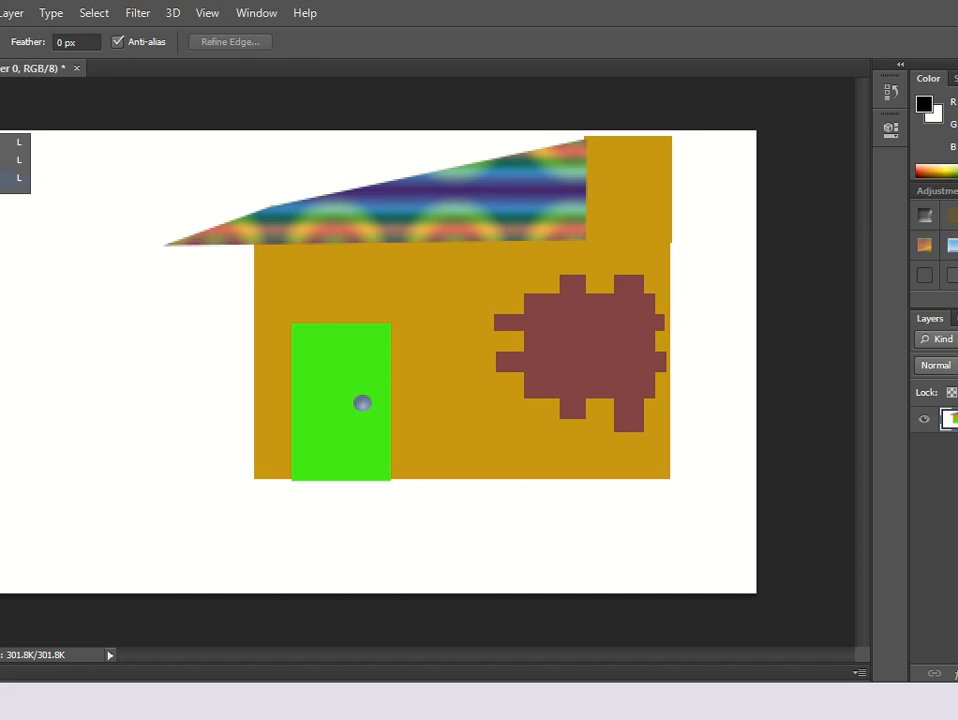
{"action": "left_click", "coordinate": [12, 177]}
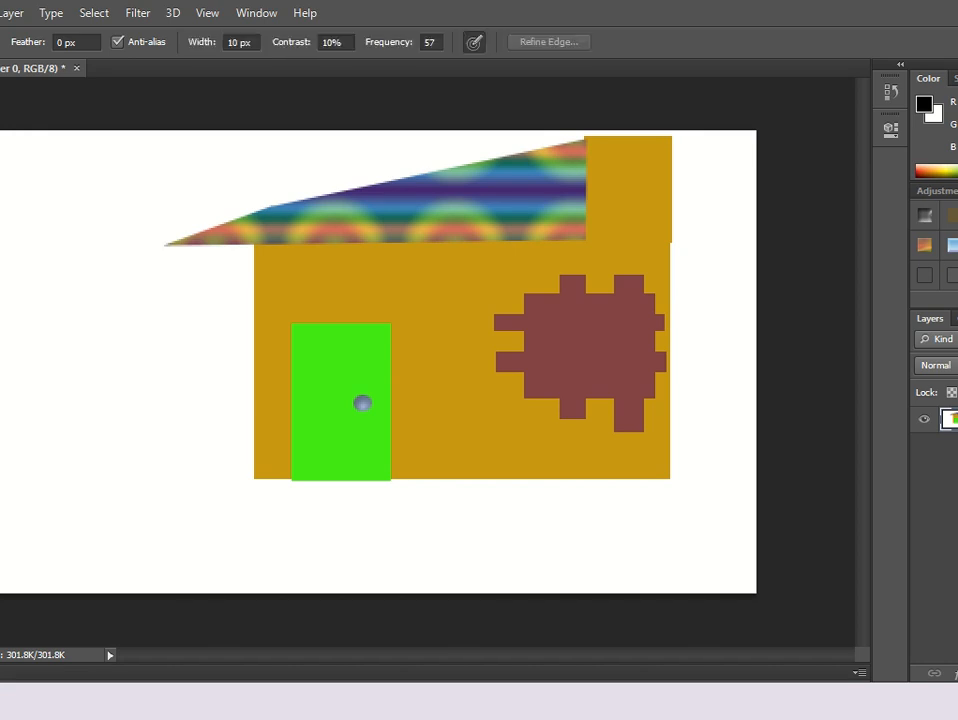
{"action": "double_click", "coordinate": [248, 478]}
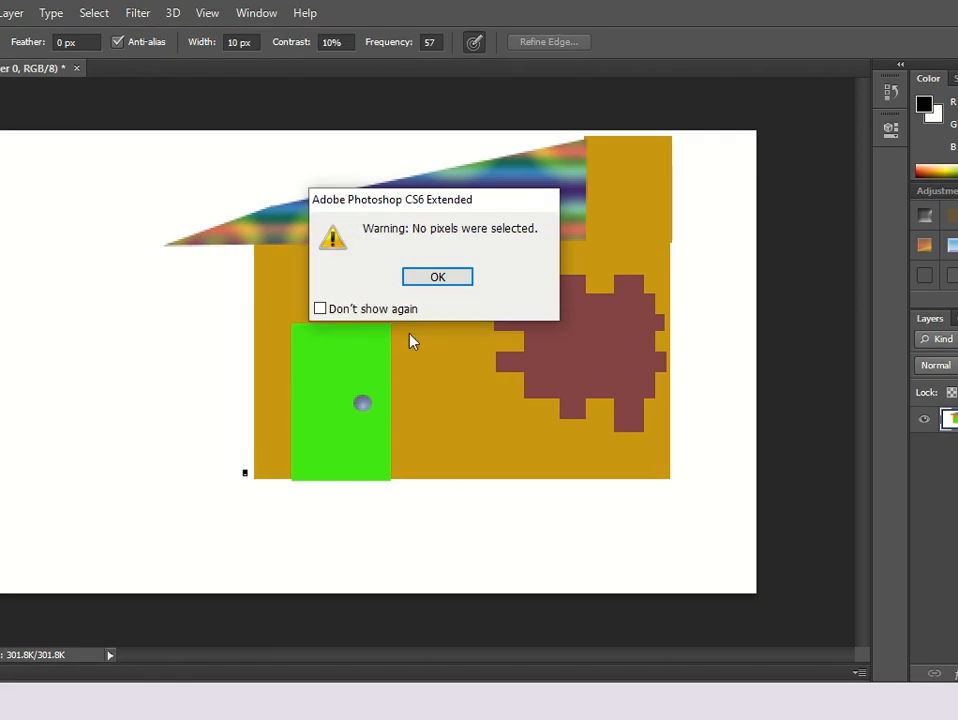
{"action": "left_click", "coordinate": [448, 275]}
{"action": "left_click", "coordinate": [247, 475]}
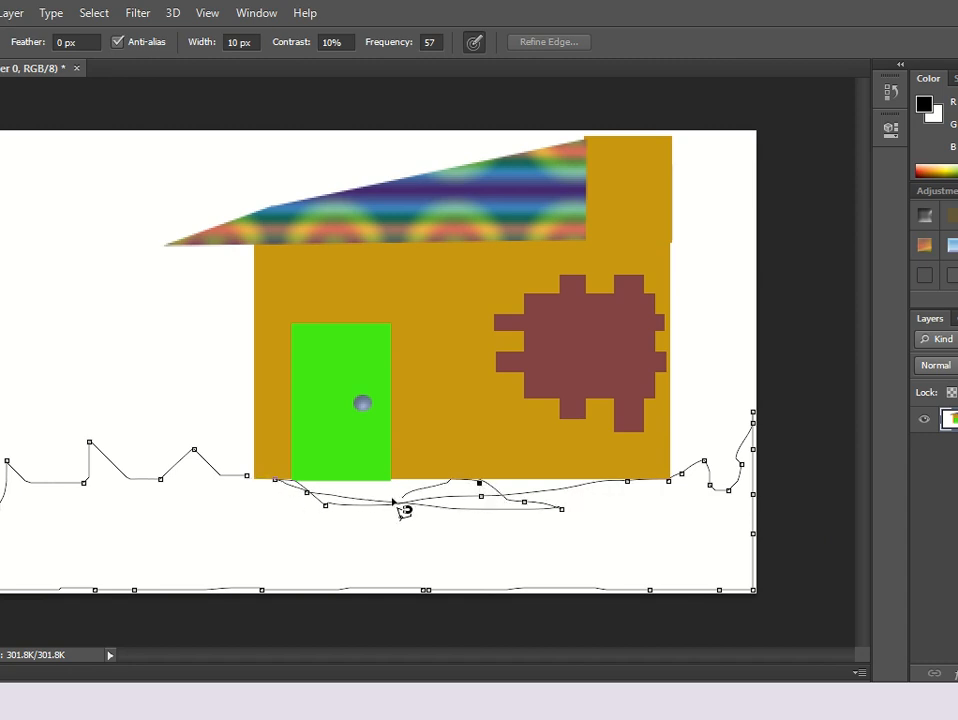
{"action": "left_click", "coordinate": [254, 479]}
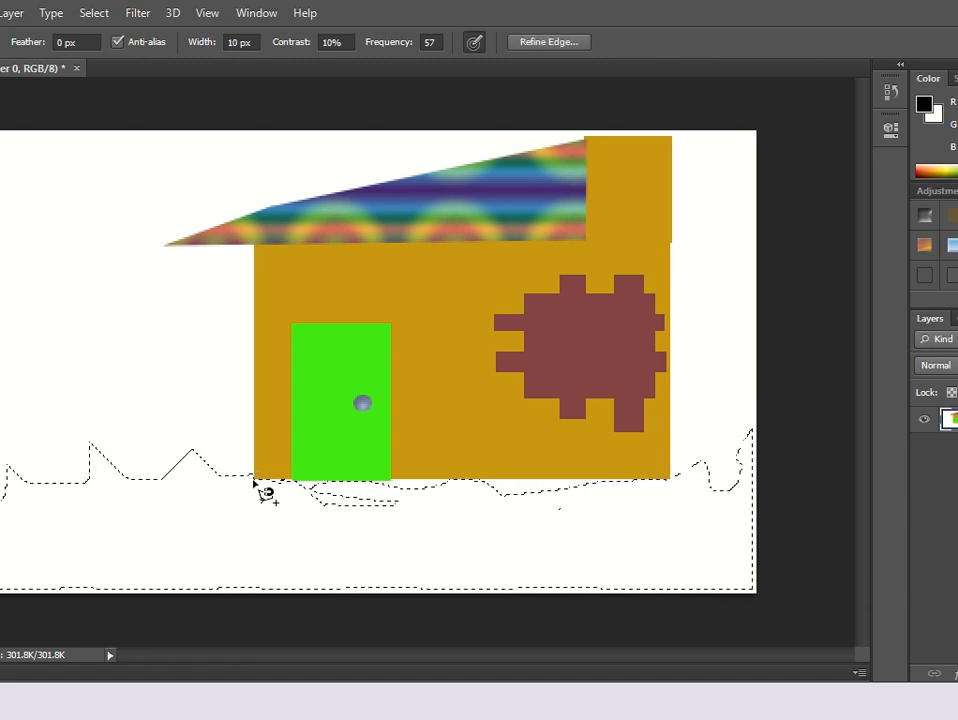
Fill the ground selection with a solid magenta colour, hex df13e7.
{"action": "right_click", "coordinate": [255, 484]}
{"action": "left_click", "coordinate": [338, 349]}
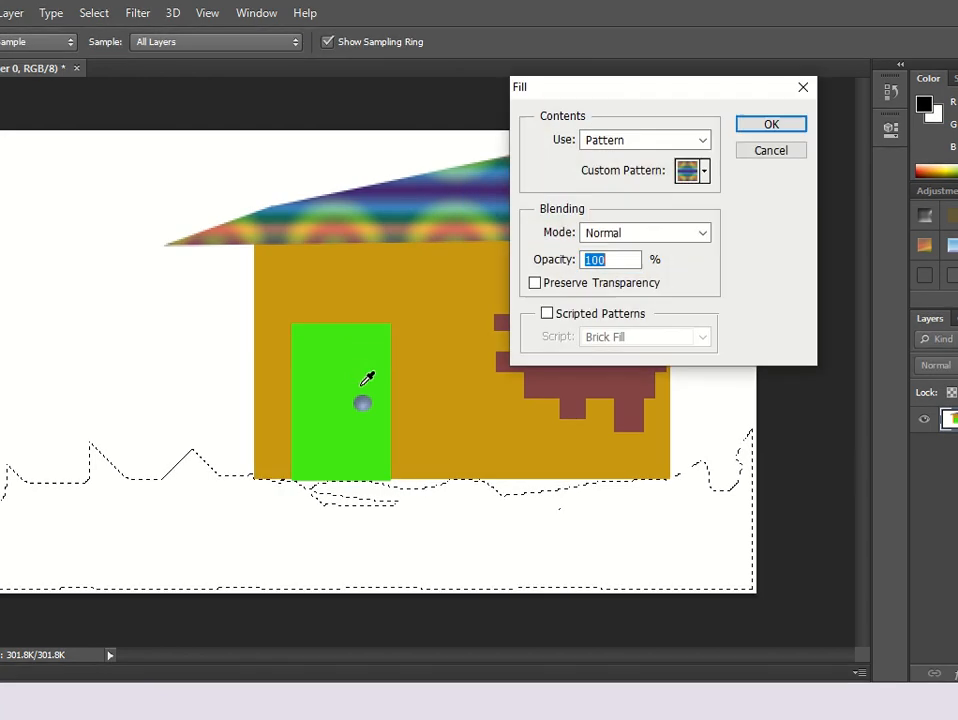
{"action": "left_click", "coordinate": [640, 142]}
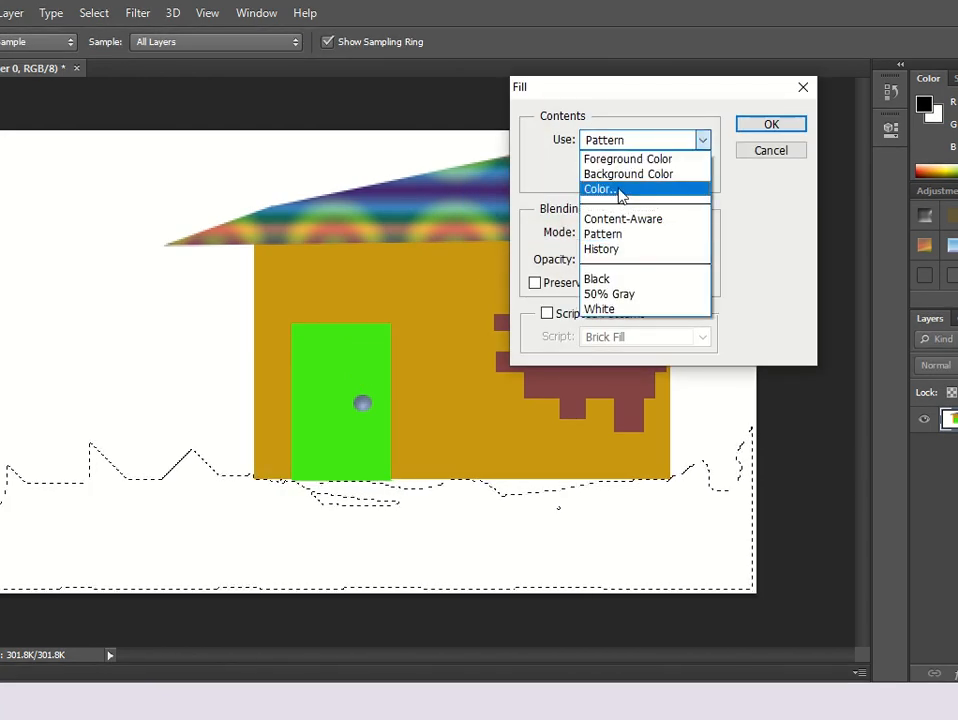
{"action": "left_click", "coordinate": [618, 192]}
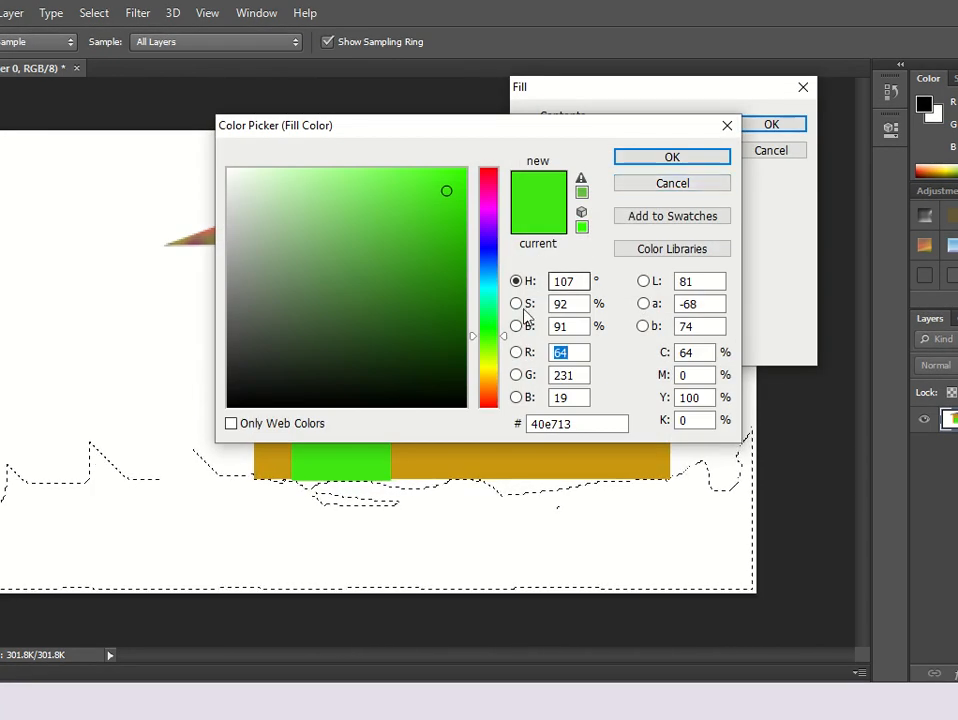
{"action": "left_click", "coordinate": [490, 388]}
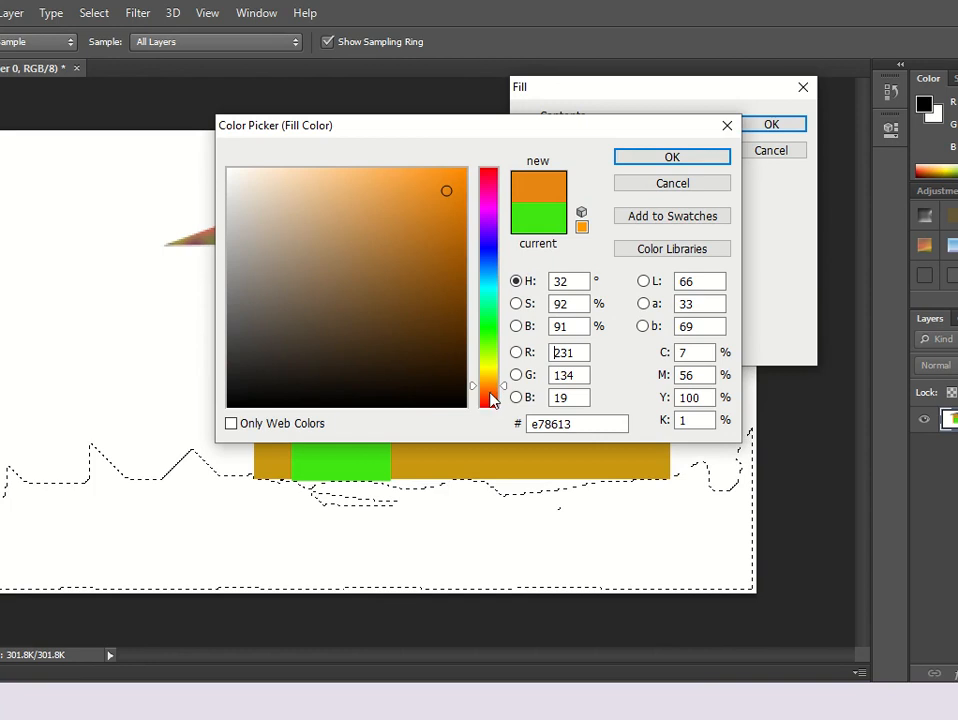
{"action": "left_click_drag", "start_coordinate": [478, 390], "coordinate": [483, 214]}
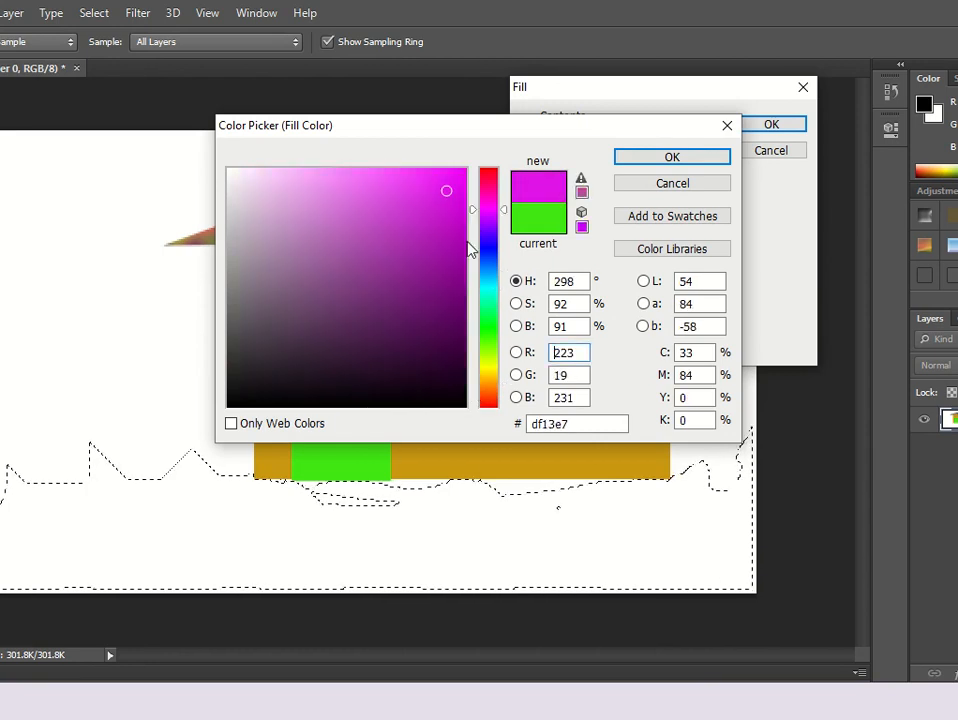
{"action": "left_click", "coordinate": [461, 238]}
{"action": "left_click", "coordinate": [645, 157]}
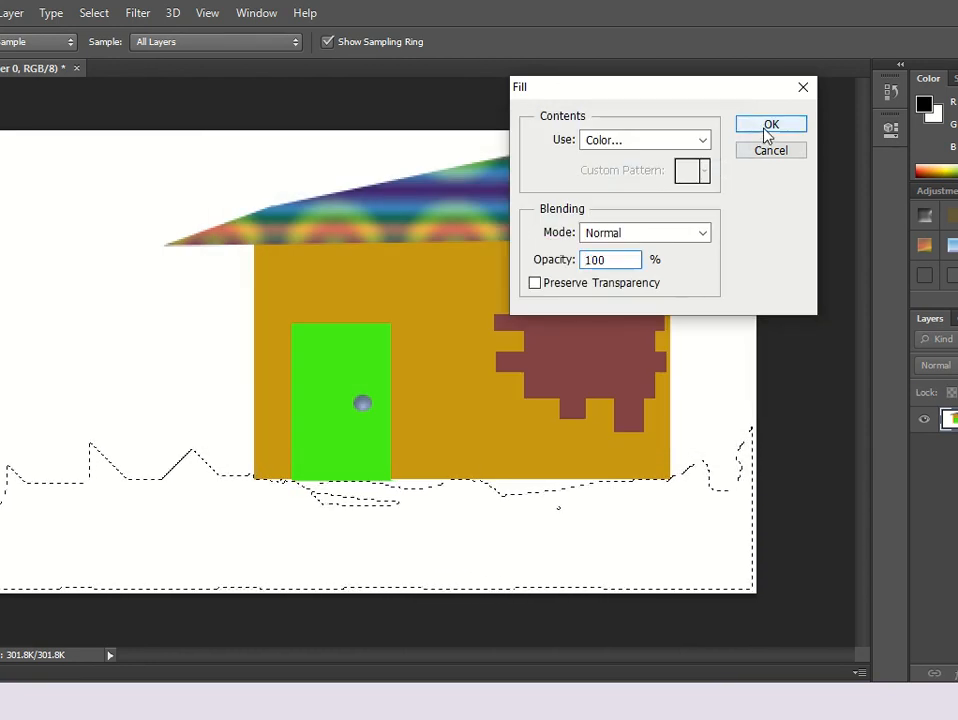
{"action": "left_click", "coordinate": [765, 129]}
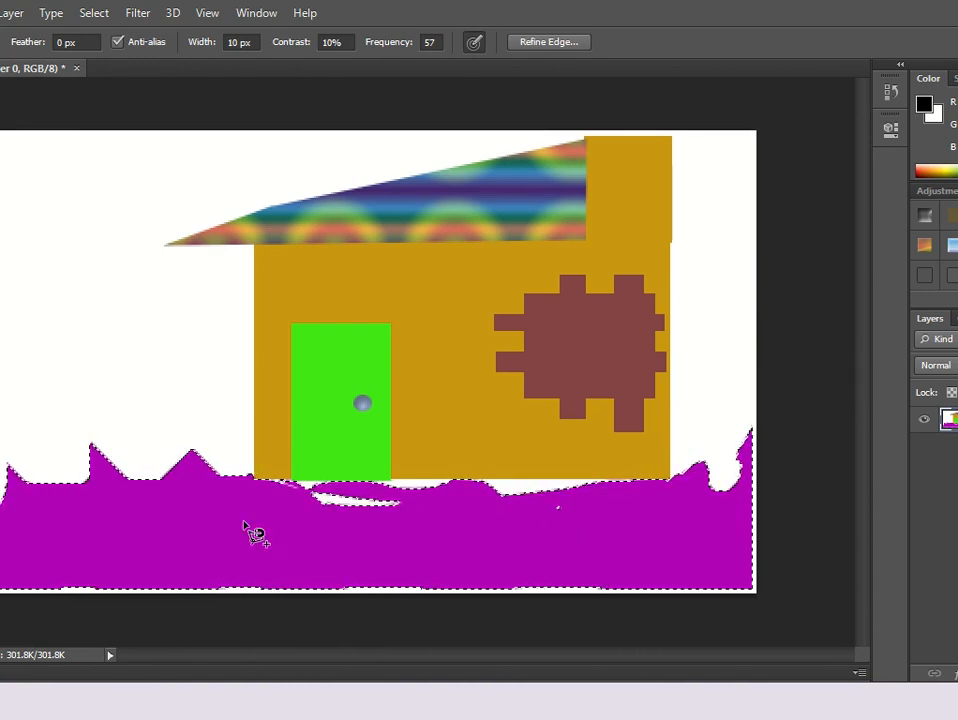
With the Gradient tool, fill the ground selection with a copper gradient dragged across it from left to right.
{"action": "key", "text": "u"}
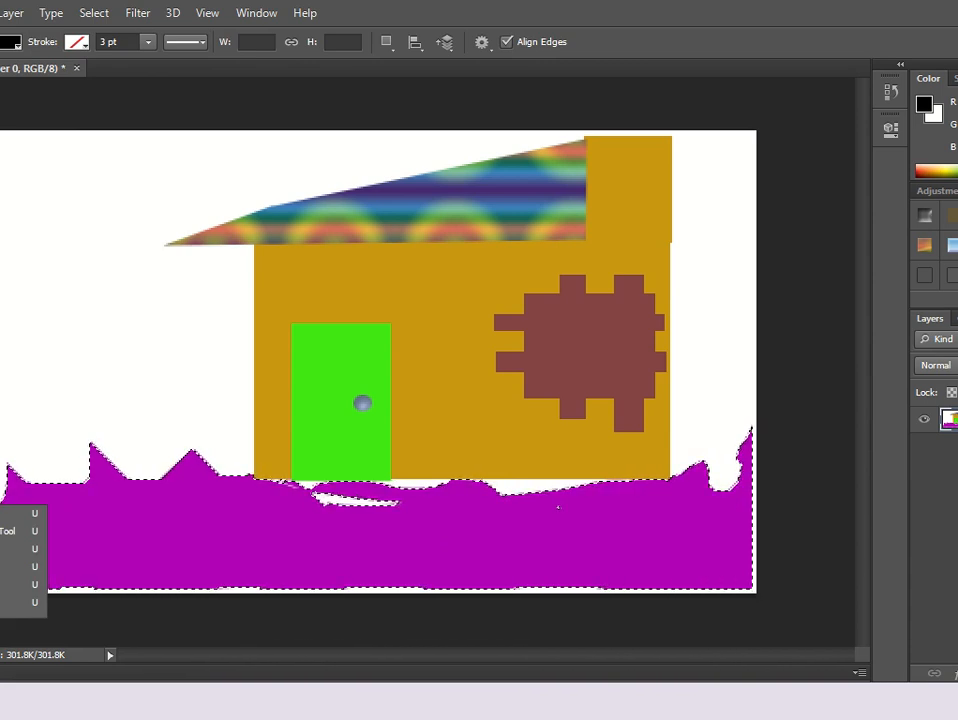
{"action": "left_click", "coordinate": [0, 364]}
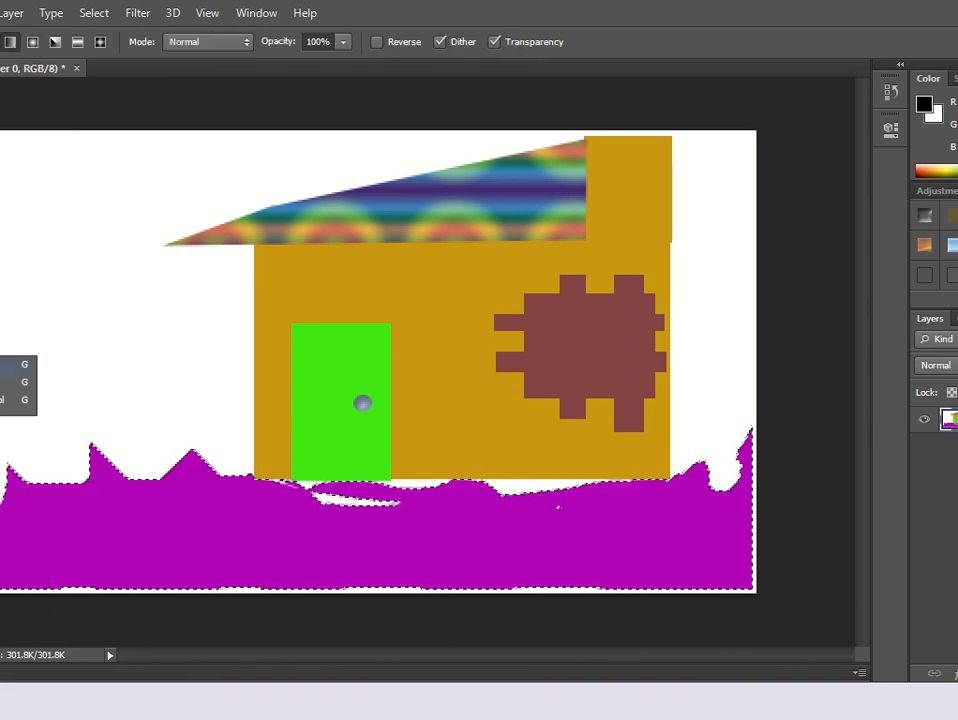
{"action": "left_click", "coordinate": [2, 365]}
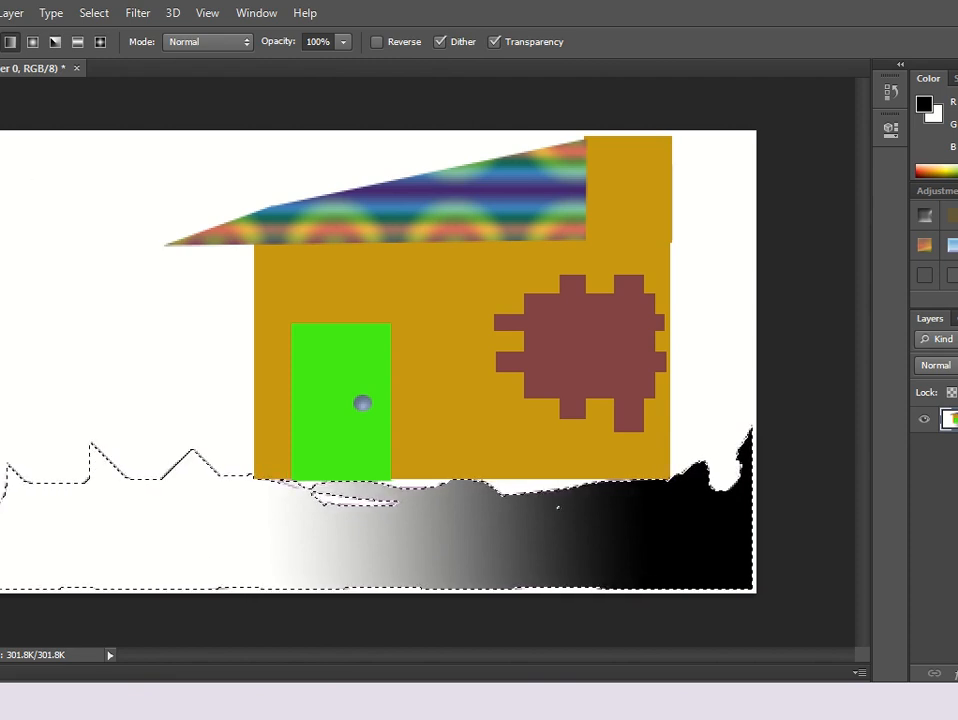
{"action": "left_click", "coordinate": [1, 42]}
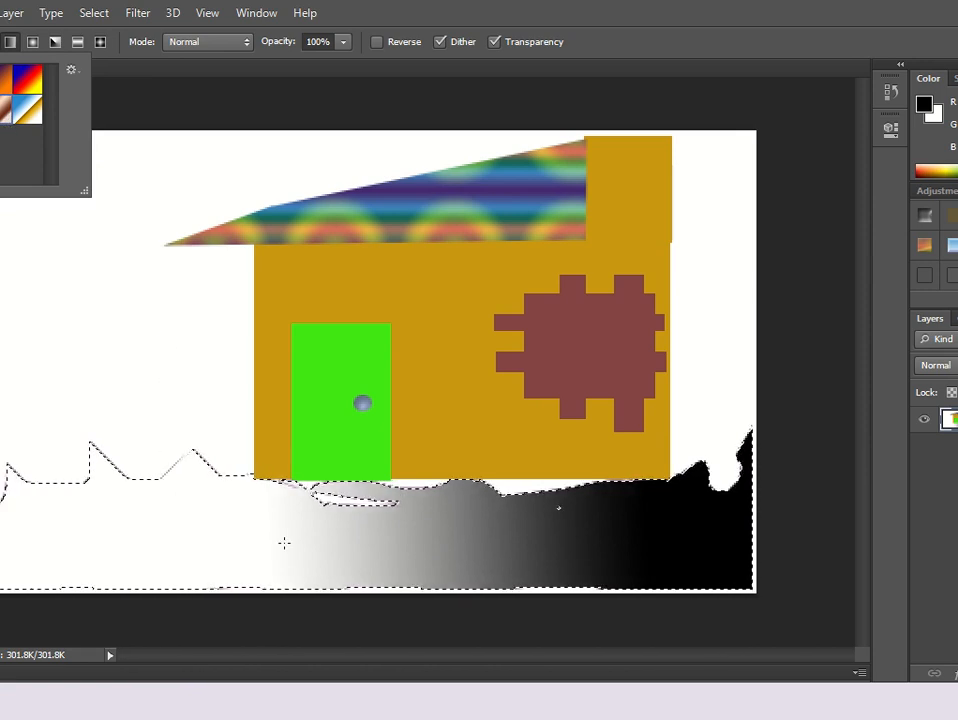
{"action": "left_click", "coordinate": [103, 520]}
{"action": "left_click_drag", "start_coordinate": [103, 520], "coordinate": [632, 549]}
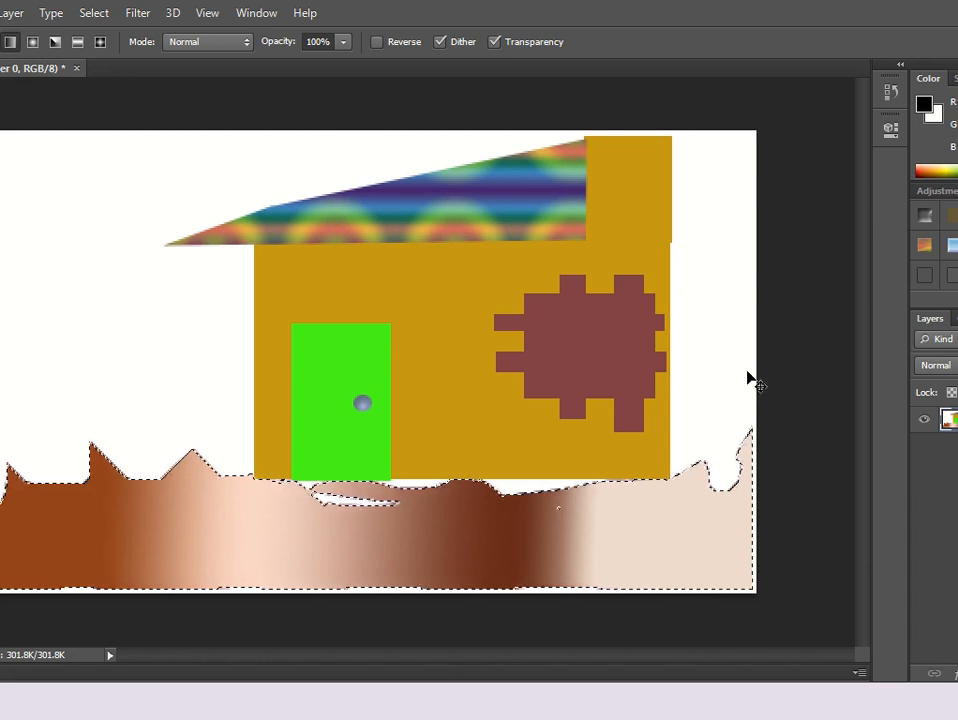
Deselect the ground, then open the Save As dialog and cancel it without saving.
{"action": "key", "text": "ctrl+d"}
{"action": "key", "text": "ctrl+s"}
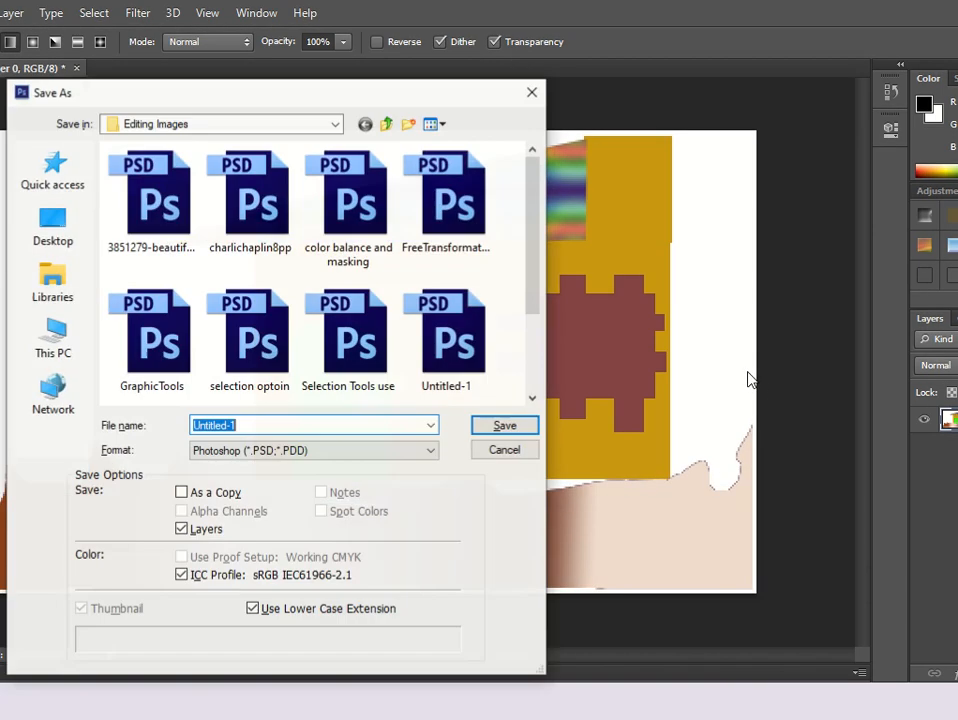
{"action": "left_click", "coordinate": [505, 451]}
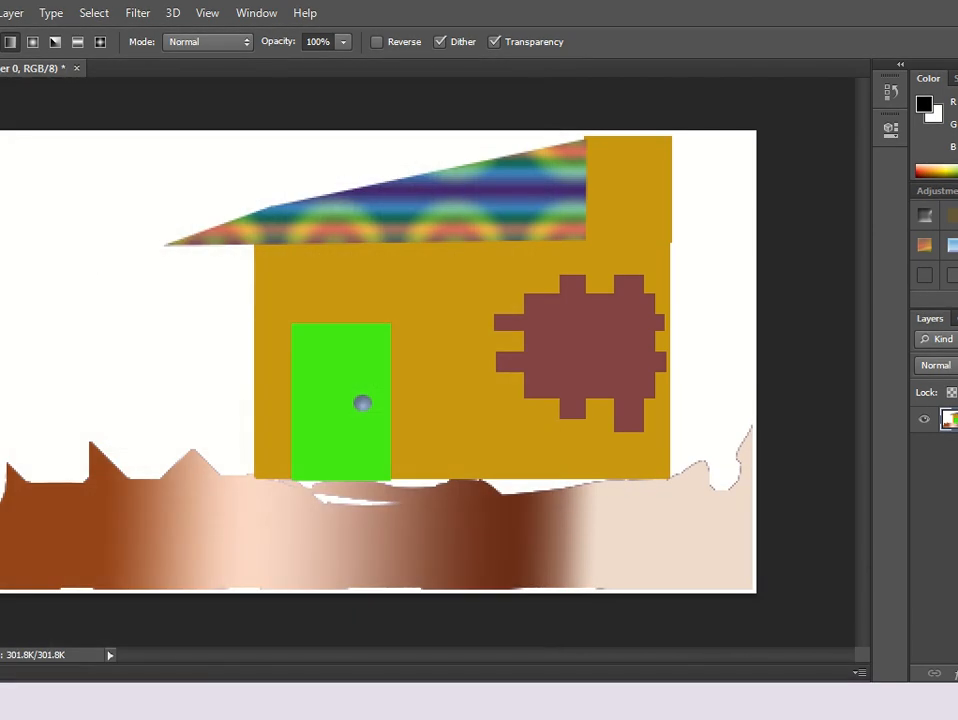
Try drawing elliptical selections for a moon in the sky's upper-left corner, then deselect.
{"action": "key", "text": "m"}
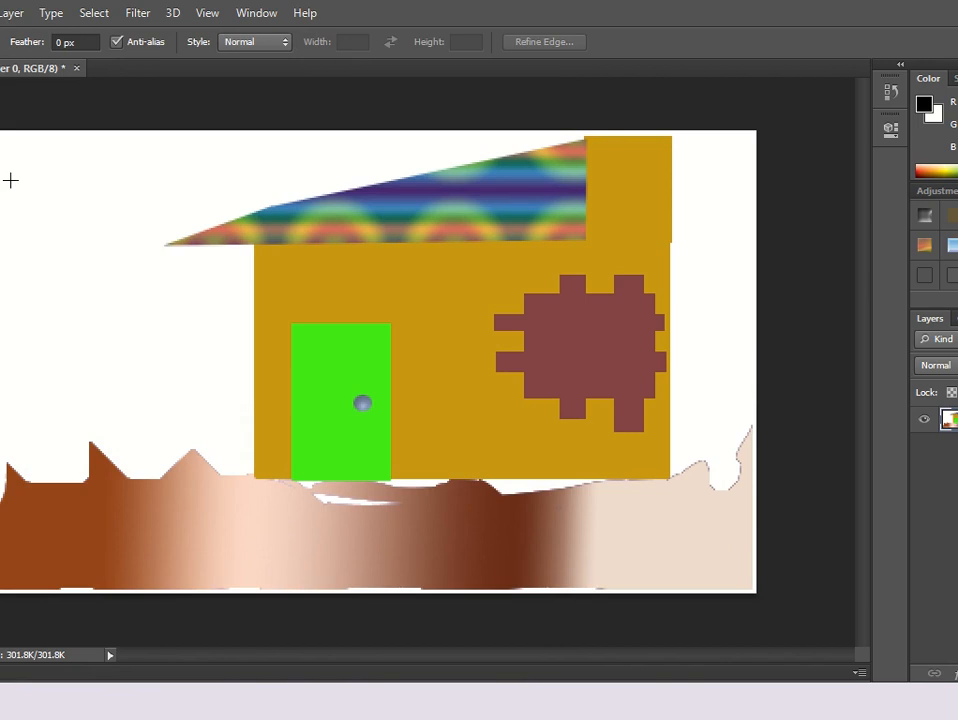
{"action": "left_click_drag", "start_coordinate": [10, 180], "coordinate": [80, 246]}
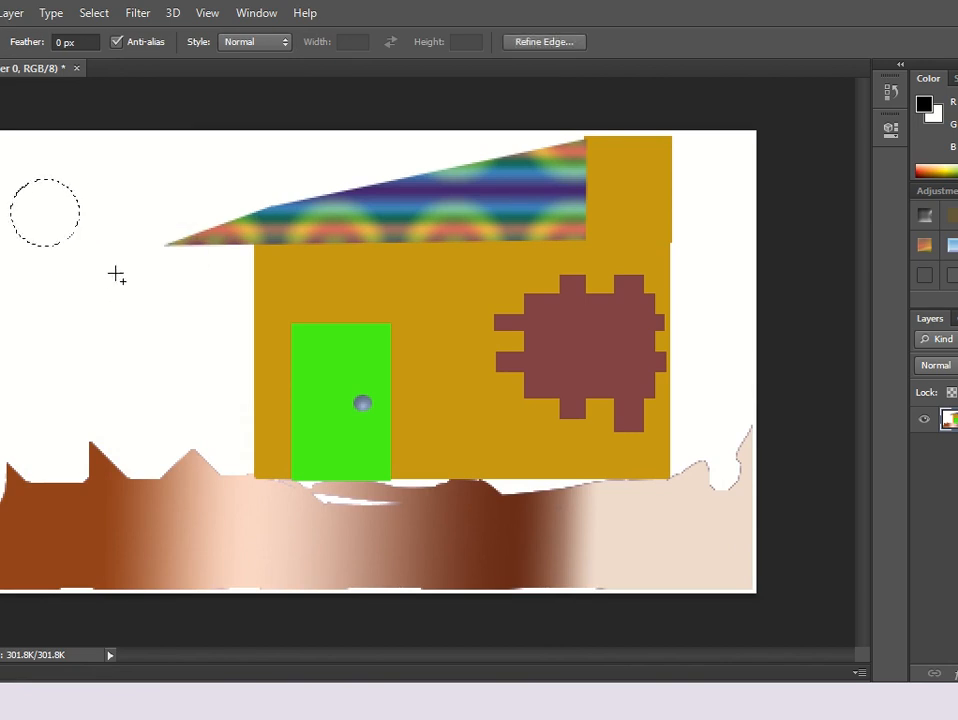
{"action": "left_click", "coordinate": [75, 178]}
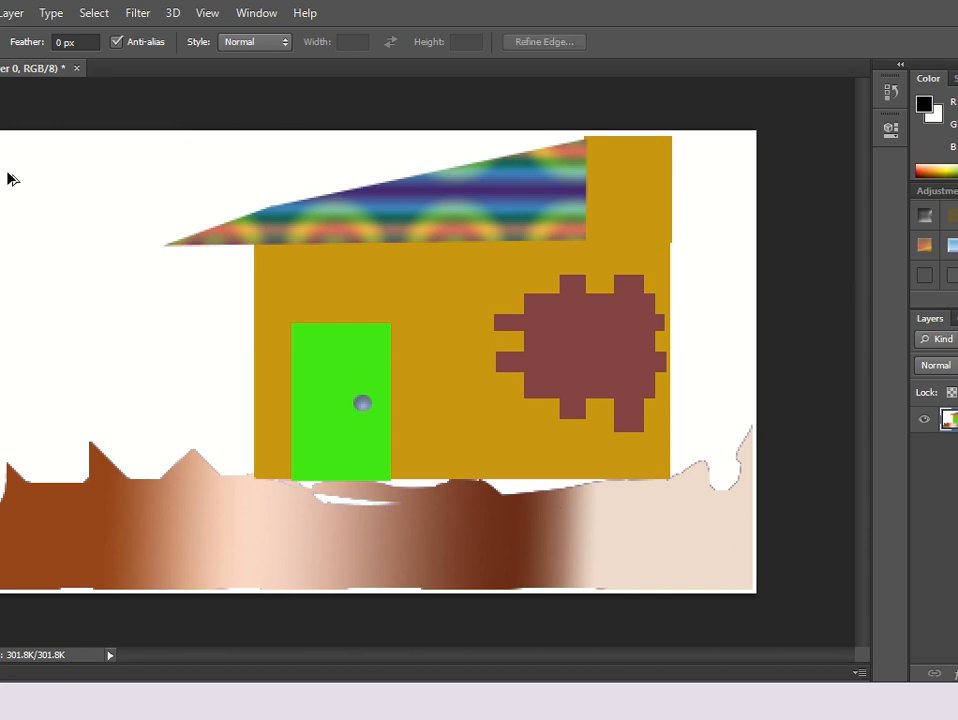
{"action": "left_click_drag", "start_coordinate": [8, 173], "coordinate": [112, 282]}
{"action": "left_click_drag", "start_coordinate": [57, 226], "coordinate": [169, 350]}
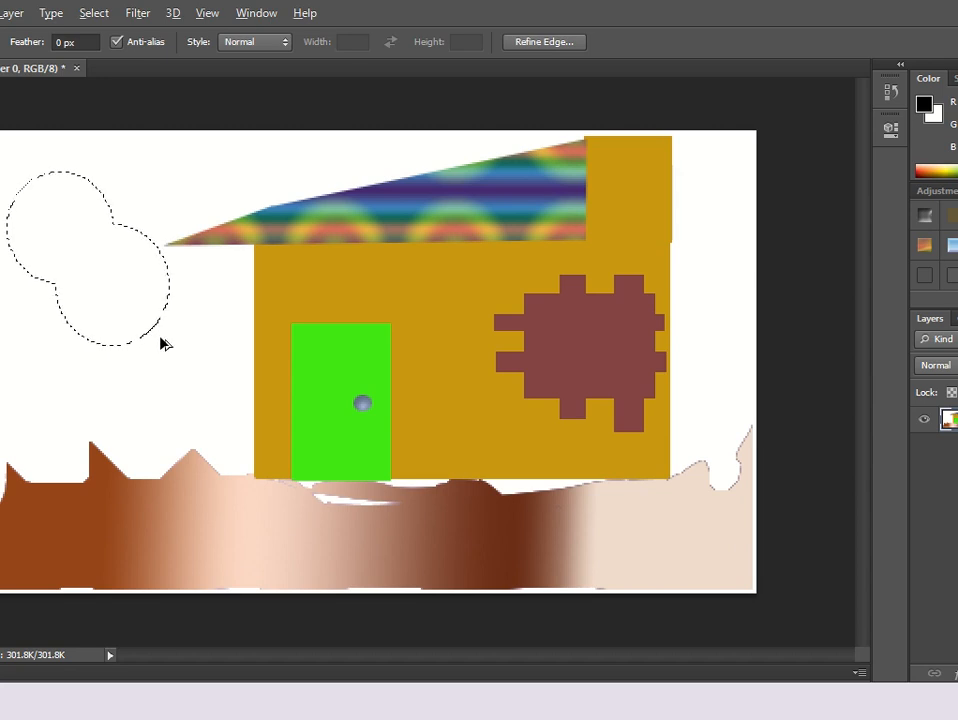
{"action": "left_click", "coordinate": [161, 343]}
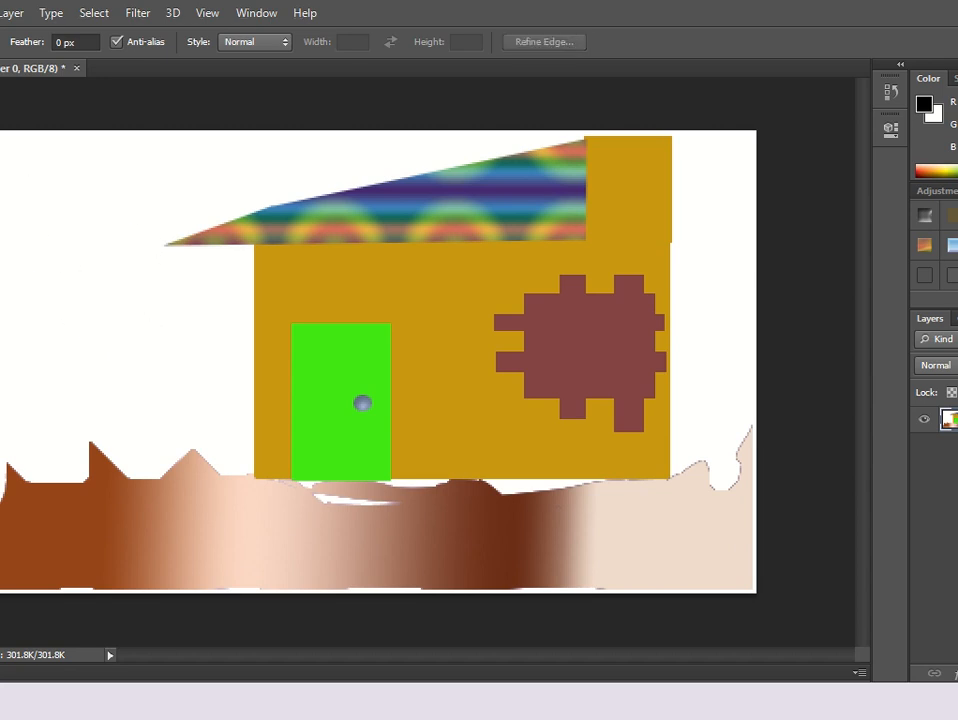
Switch to the Elliptical Marquee and retry the upper-left ellipse selection, undoing and deselecting the attempts.
{"action": "right_click", "coordinate": [0, 117]}
{"action": "left_click", "coordinate": [4, 136]}
{"action": "left_click_drag", "start_coordinate": [13, 168], "coordinate": [126, 306]}
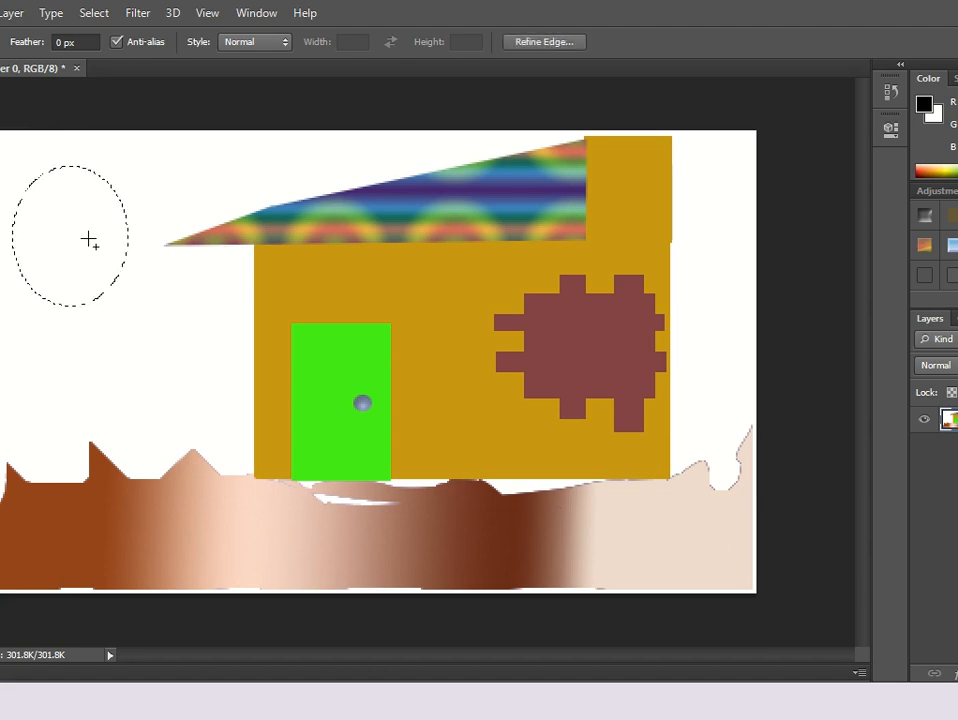
{"action": "left_click_drag", "start_coordinate": [90, 241], "coordinate": [201, 248]}
{"action": "key", "text": "ctrl+z"}
{"action": "key", "text": "ctrl+d"}
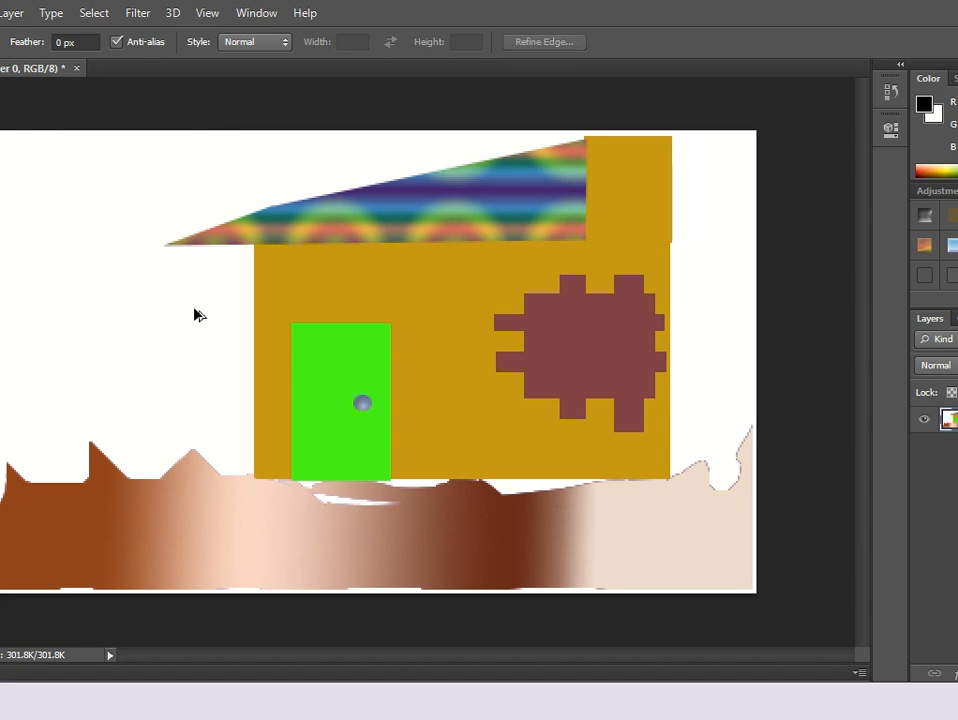
{"action": "left_click_drag", "start_coordinate": [7, 176], "coordinate": [50, 172]}
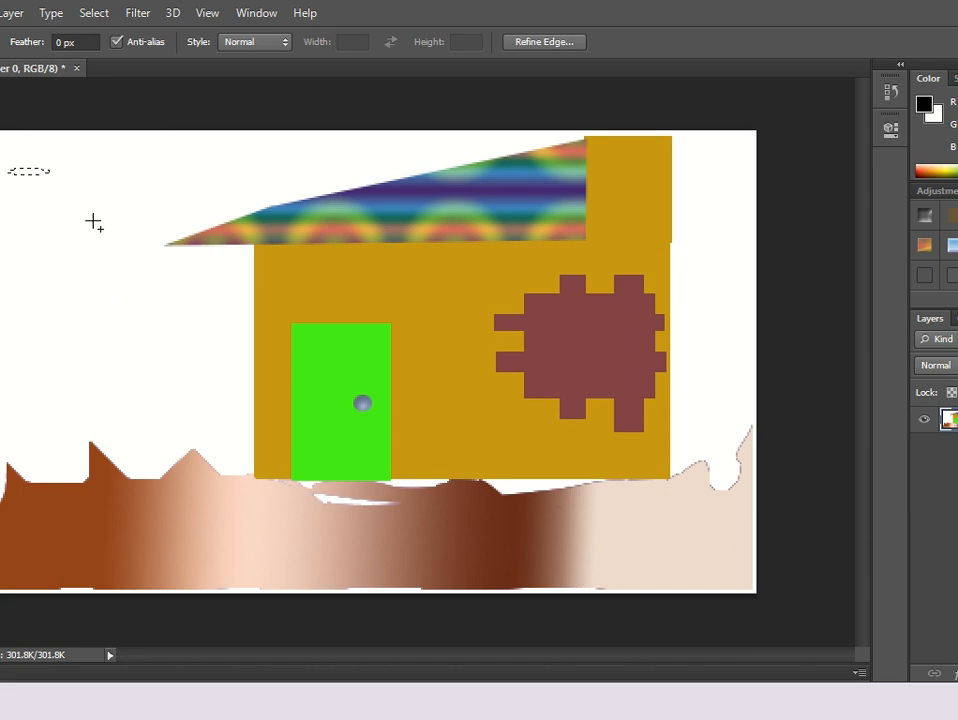
{"action": "left_click", "coordinate": [151, 220]}
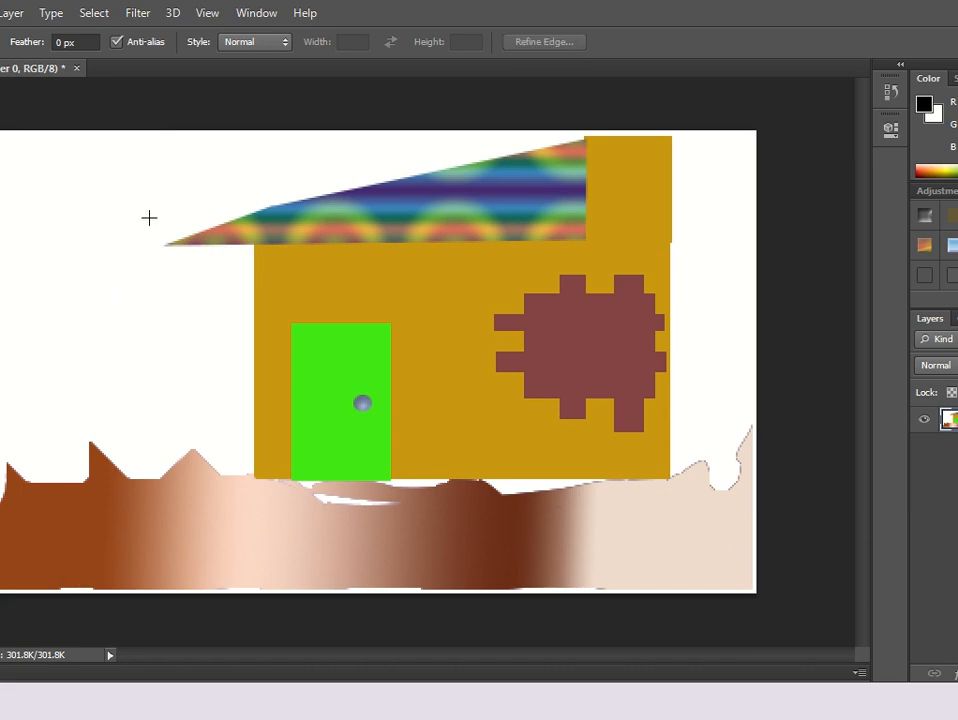
Select an ellipse in the upper-left sky and subtract an overlapping ellipse from it to form a crescent moon.
{"action": "left_click_drag", "start_coordinate": [28, 174], "coordinate": [137, 265]}
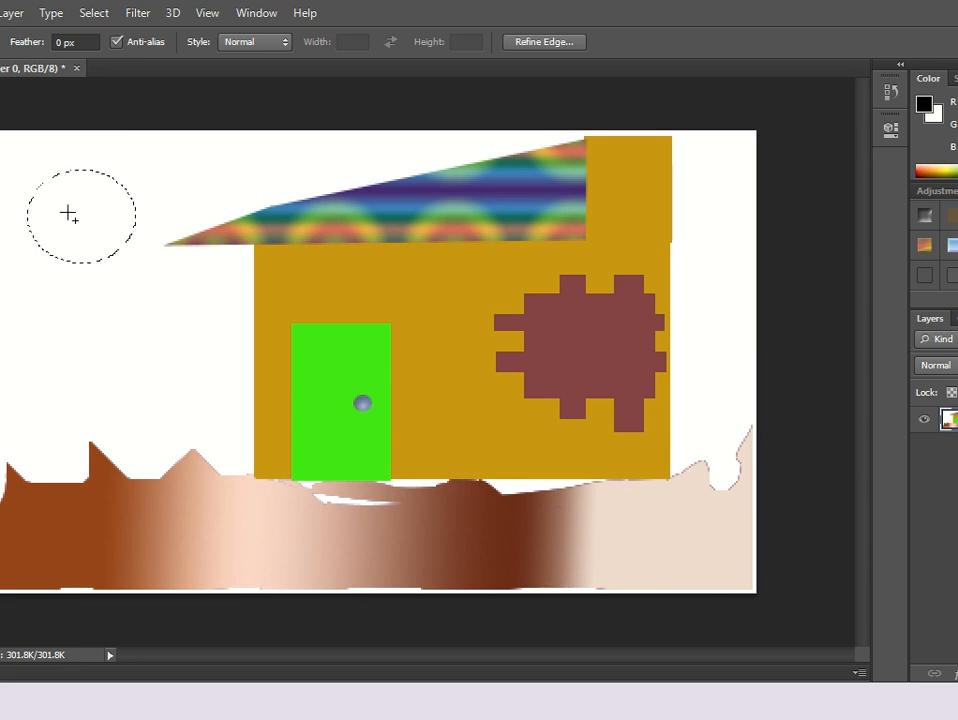
{"action": "left_click_drag", "start_coordinate": [67, 214], "coordinate": [157, 305]}
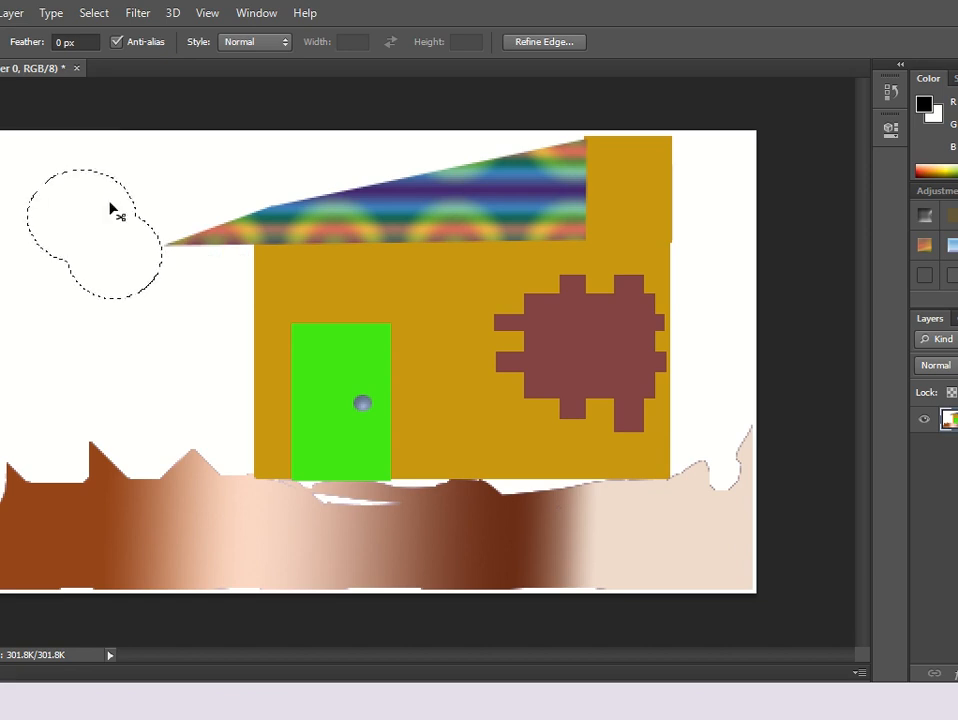
{"action": "key", "text": "ctrl+z"}
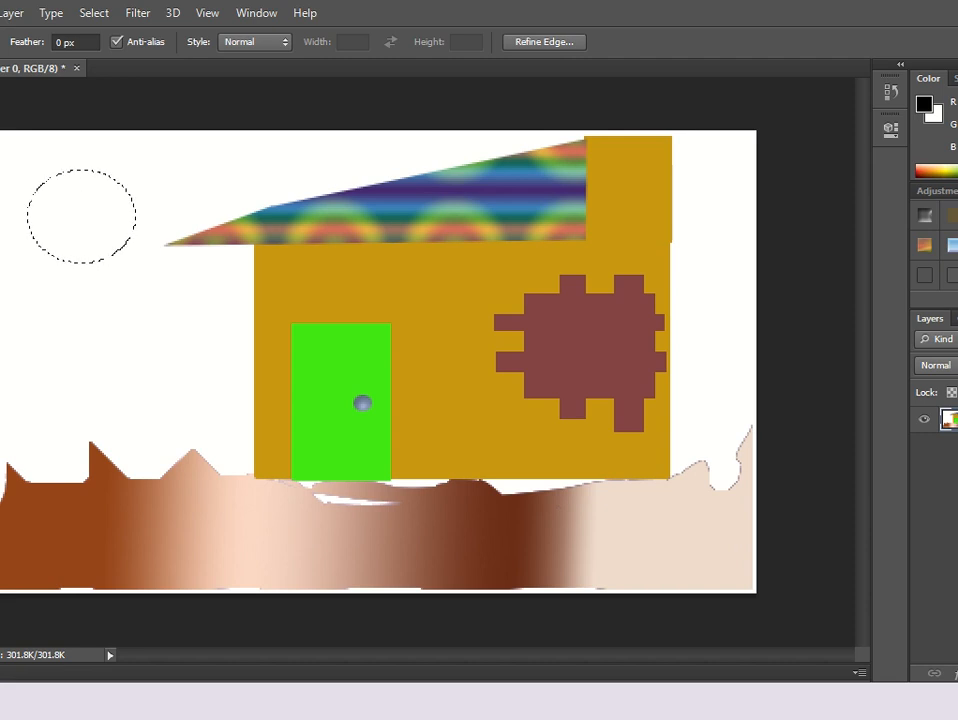
{"action": "left_click_drag", "start_coordinate": [65, 204], "coordinate": [162, 301]}
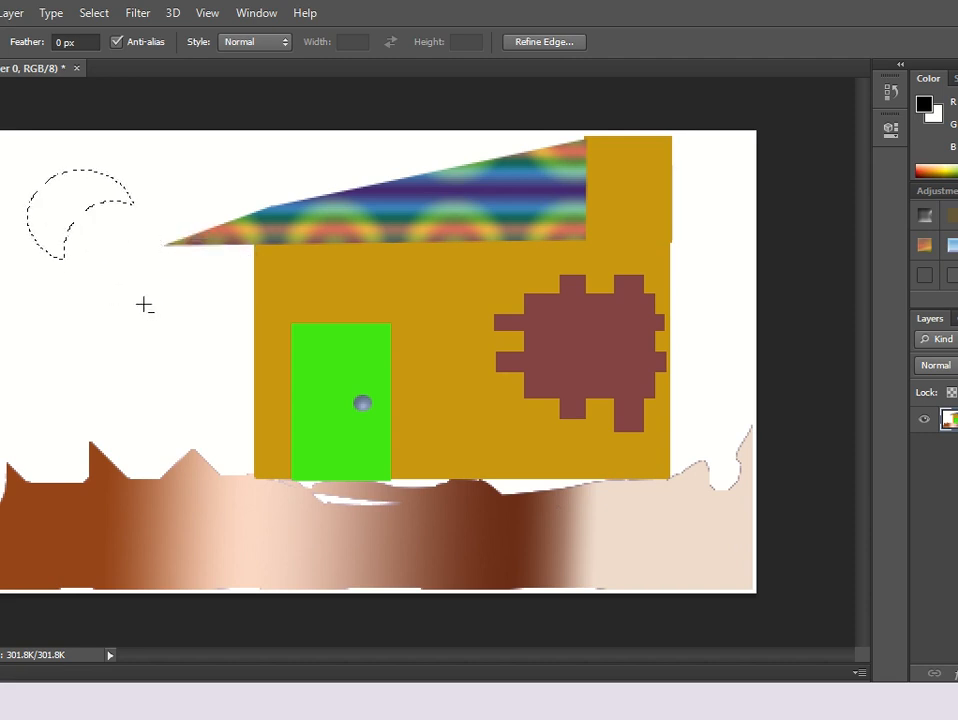
Fill the crescent selection with the bubbles pattern and deselect.
{"action": "right_click", "coordinate": [91, 185]}
{"action": "left_click", "coordinate": [175, 449]}
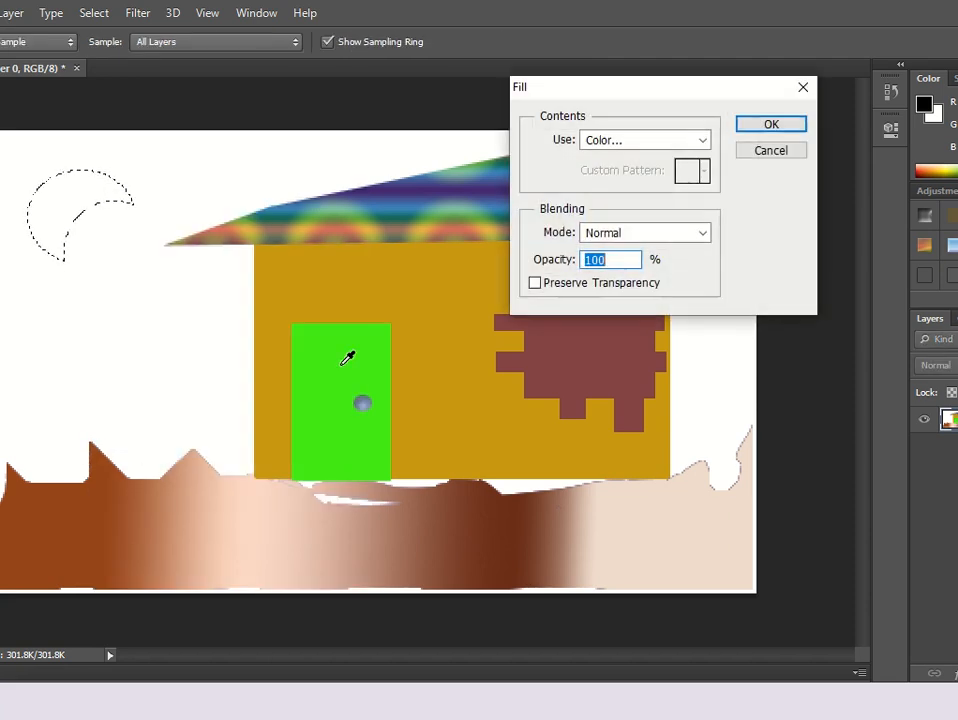
{"action": "left_click", "coordinate": [693, 141]}
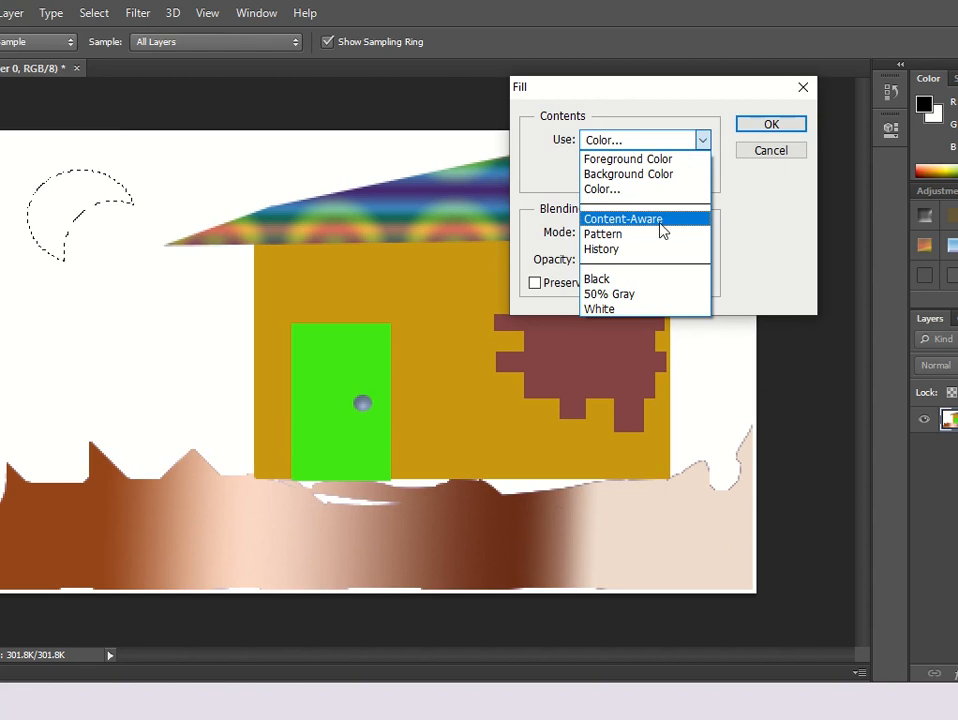
{"action": "left_click", "coordinate": [659, 234]}
{"action": "left_click", "coordinate": [705, 172]}
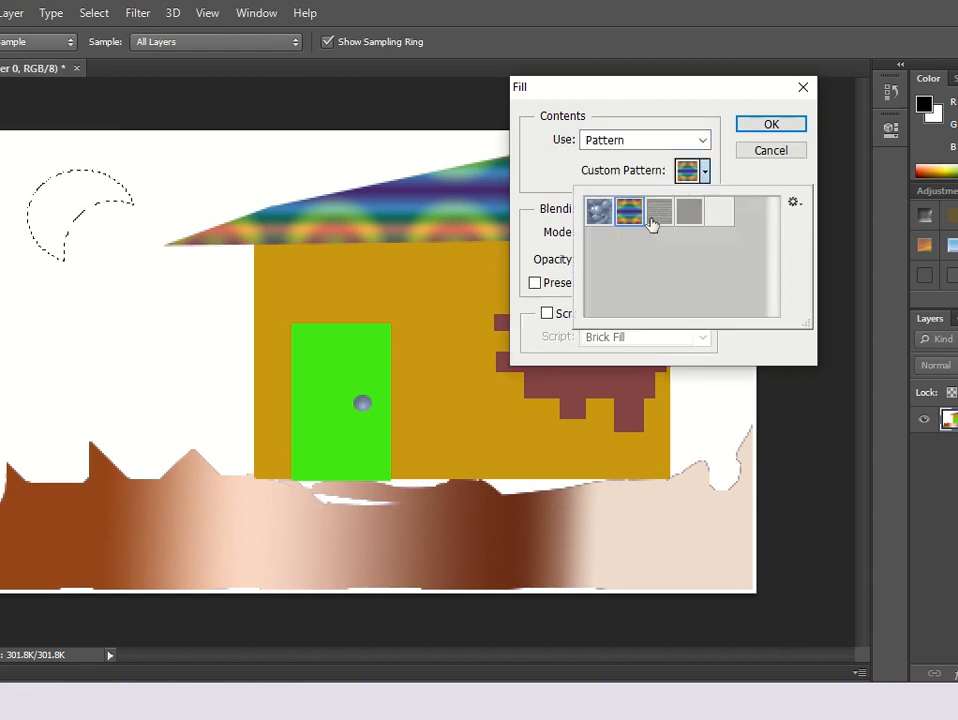
{"action": "left_click", "coordinate": [599, 210]}
{"action": "left_click", "coordinate": [768, 126]}
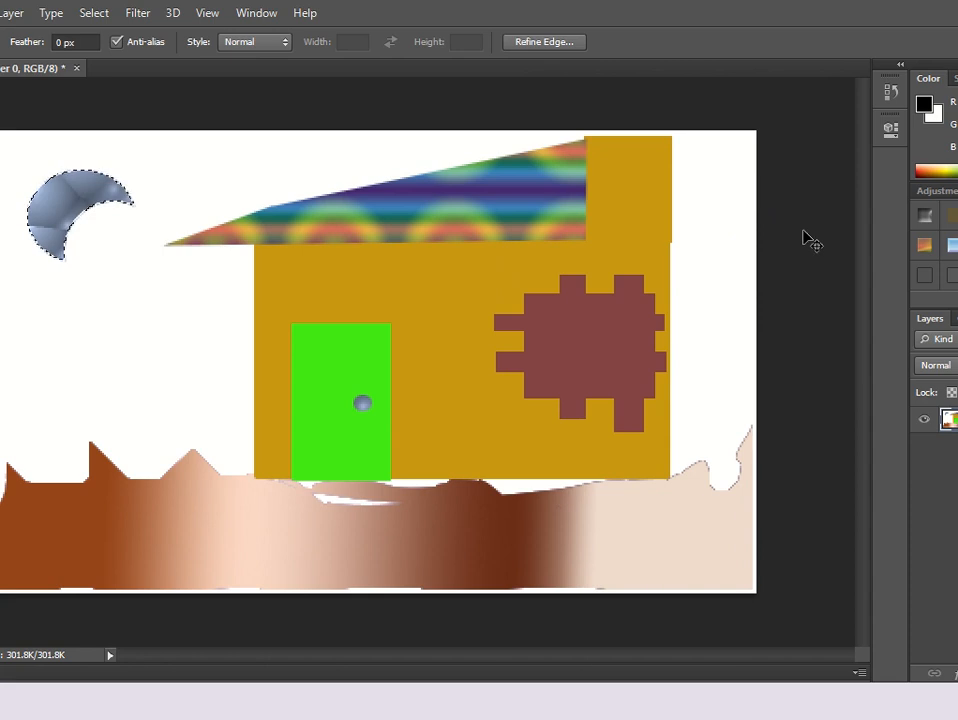
{"action": "key", "text": "ctrl+d"}
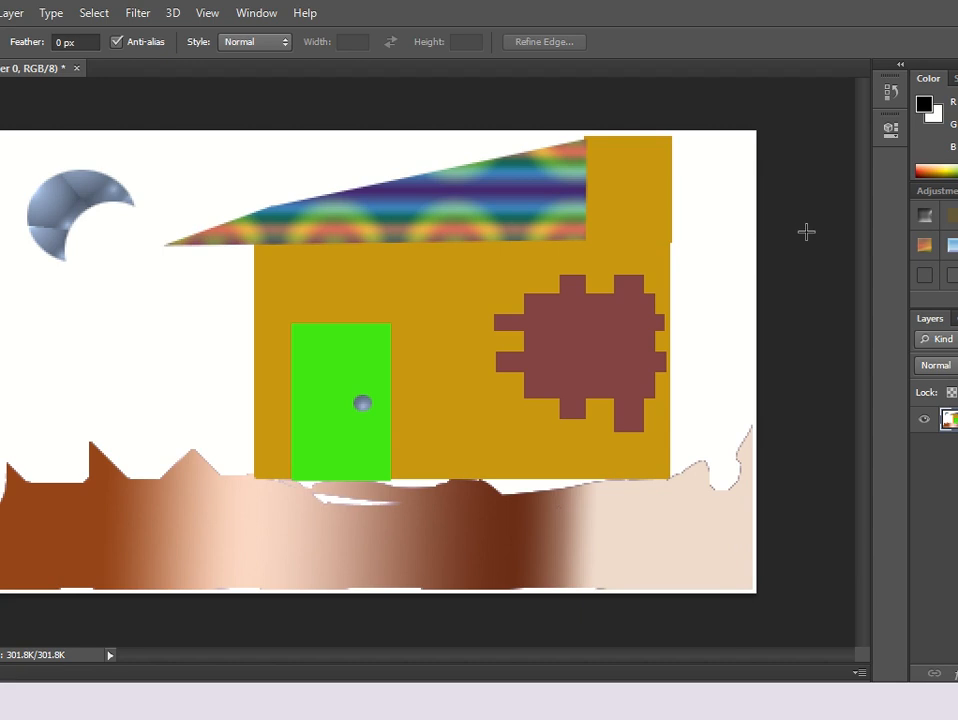
Switch to the PowerPoint slide show on selection tool tips.
{"action": "key", "text": "alt+Tab"}
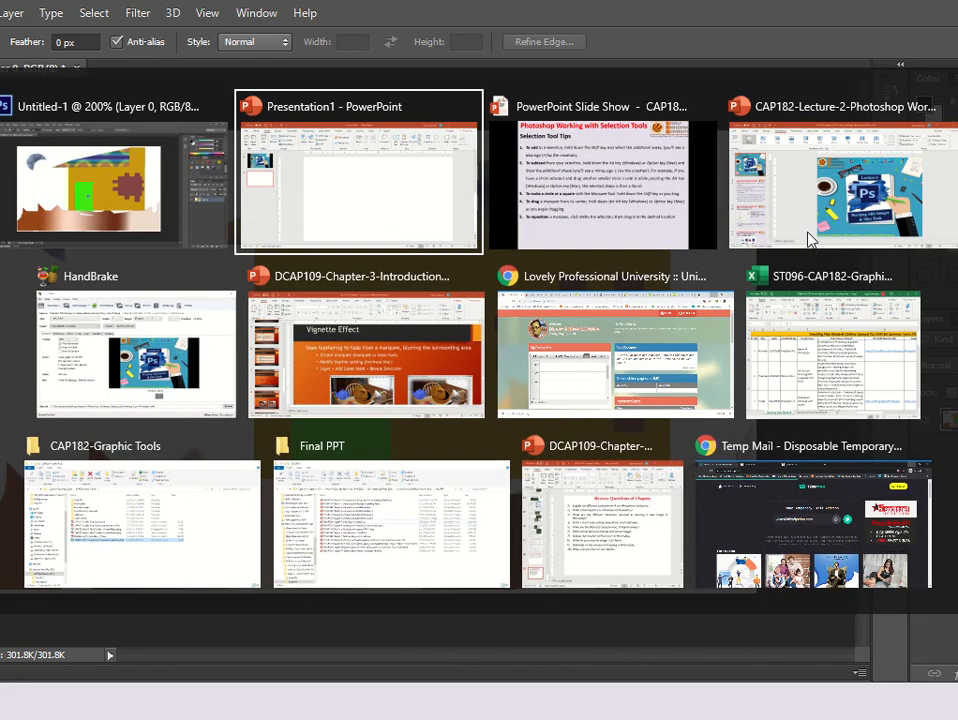
{"action": "key", "text": "alt+Tab"}
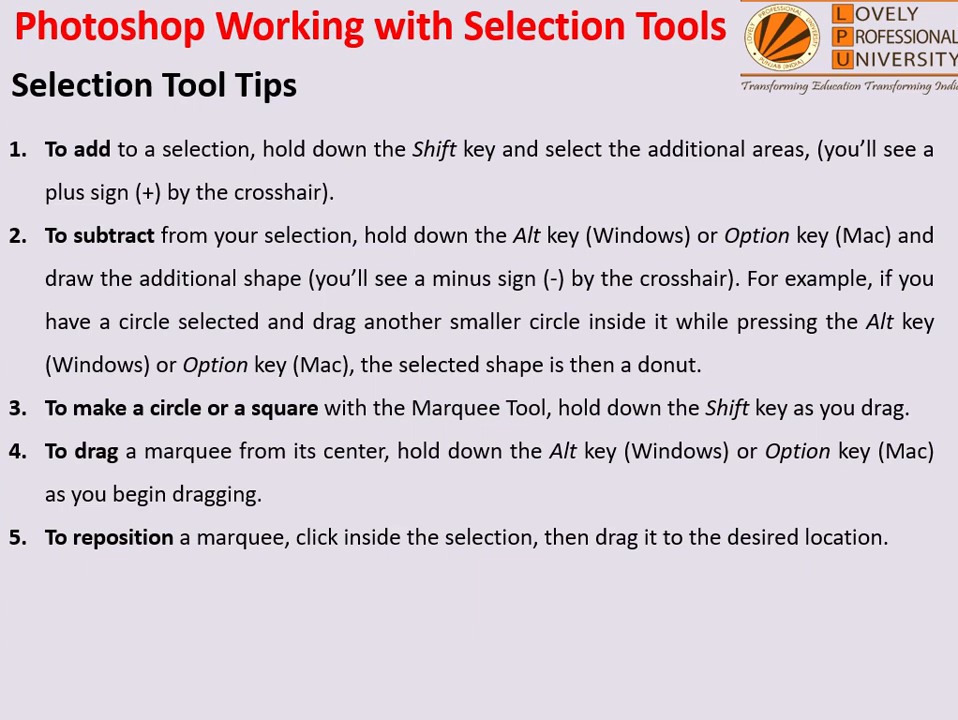
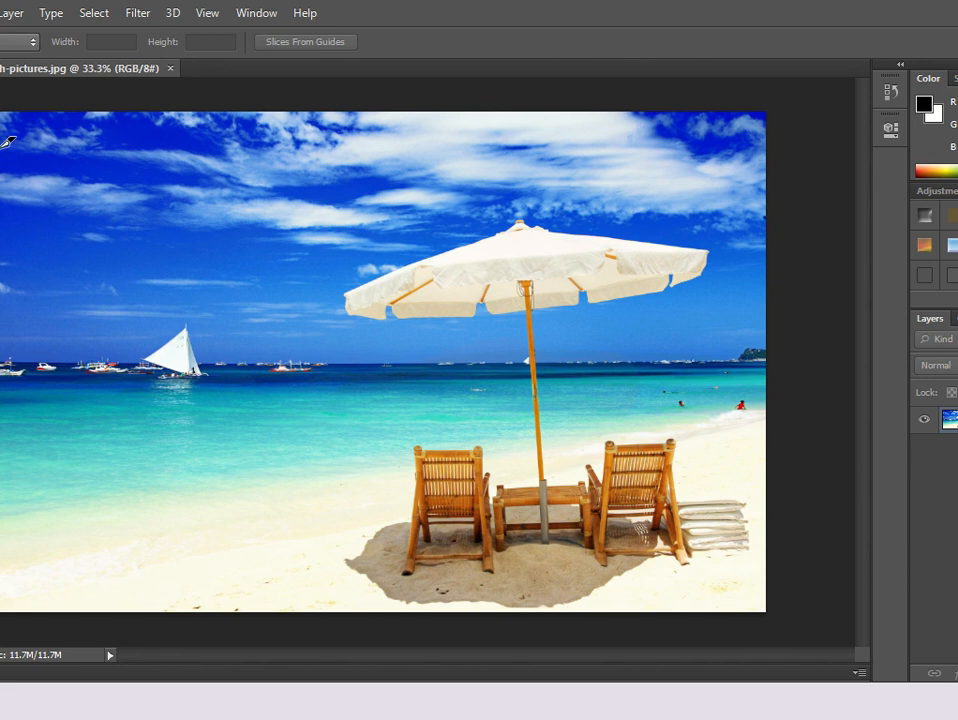
Draw a slice over the upper-left sky and name it Home in its slice options.
{"action": "left_click_drag", "start_coordinate": [3, 125], "coordinate": [124, 171]}
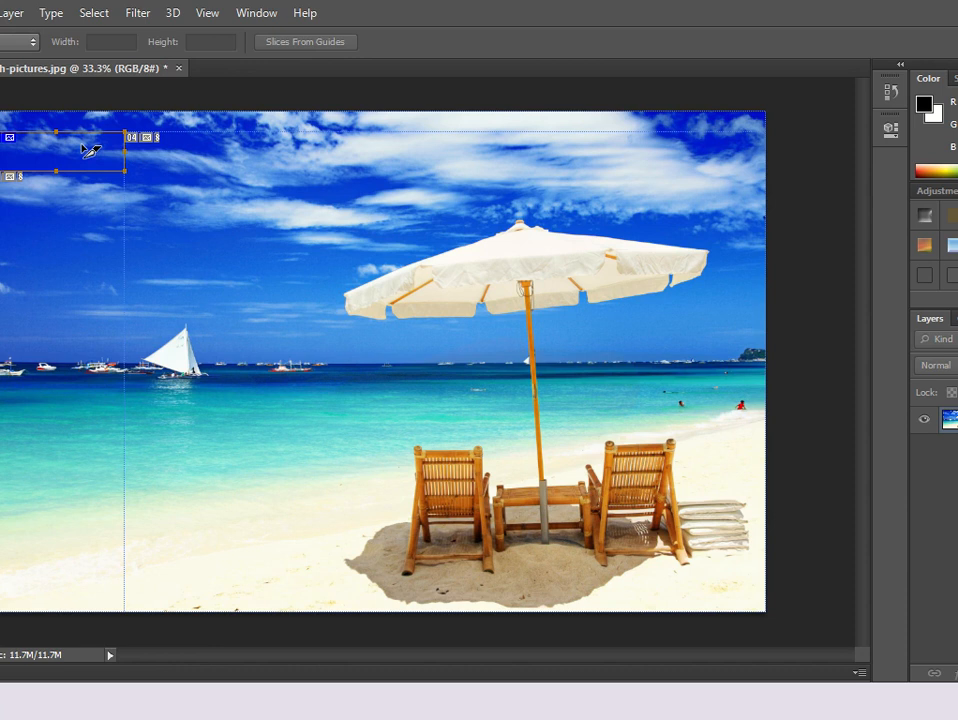
{"action": "right_click", "coordinate": [83, 152]}
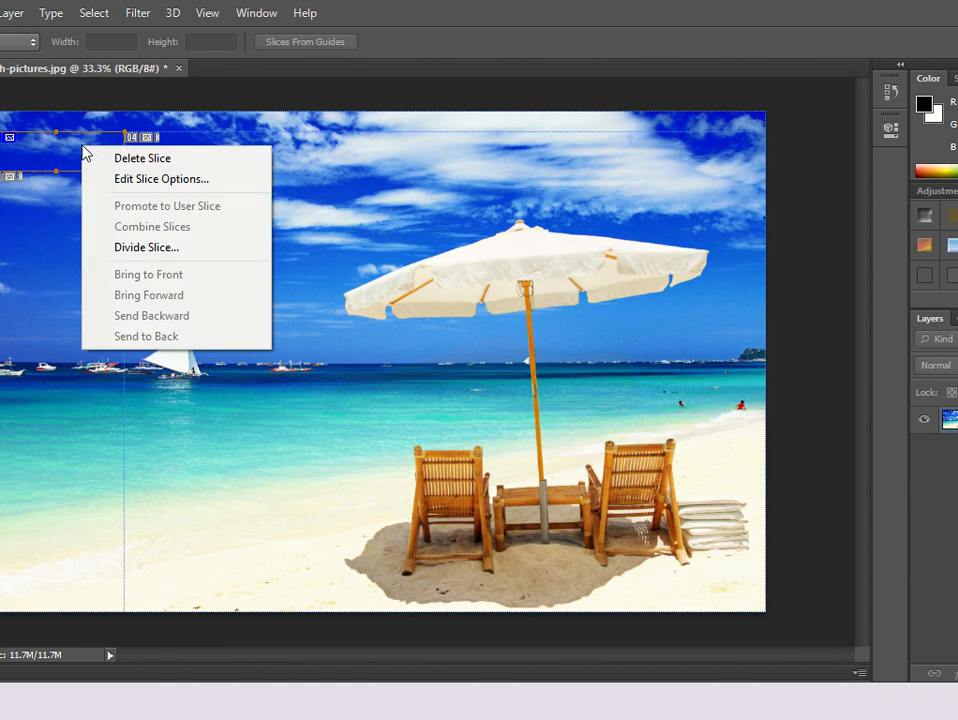
{"action": "left_click", "coordinate": [140, 180]}
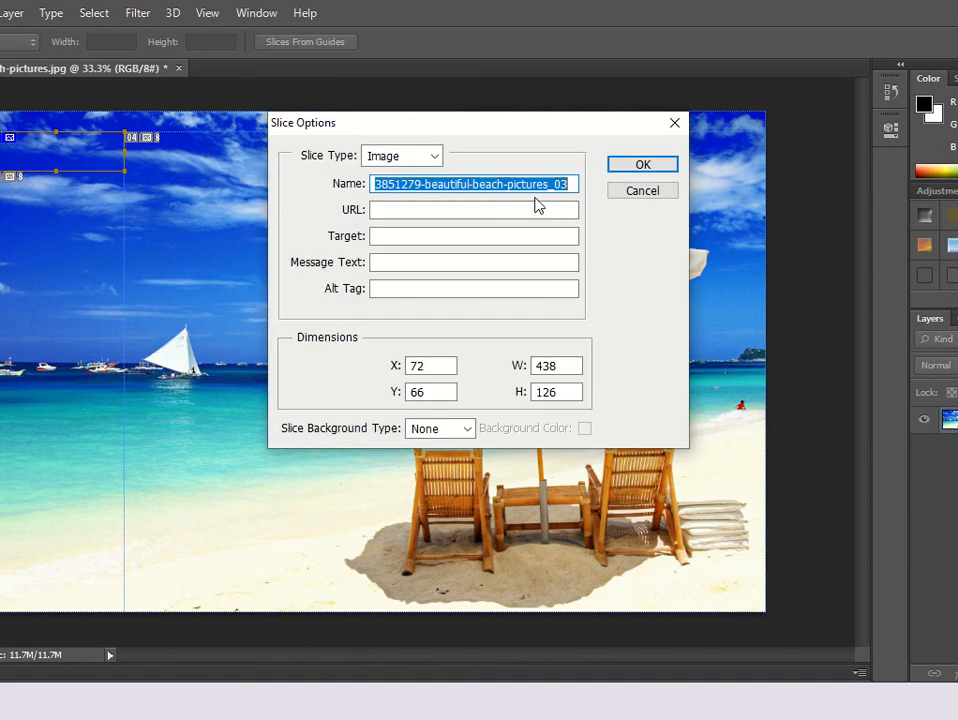
{"action": "type", "text": "Home"}
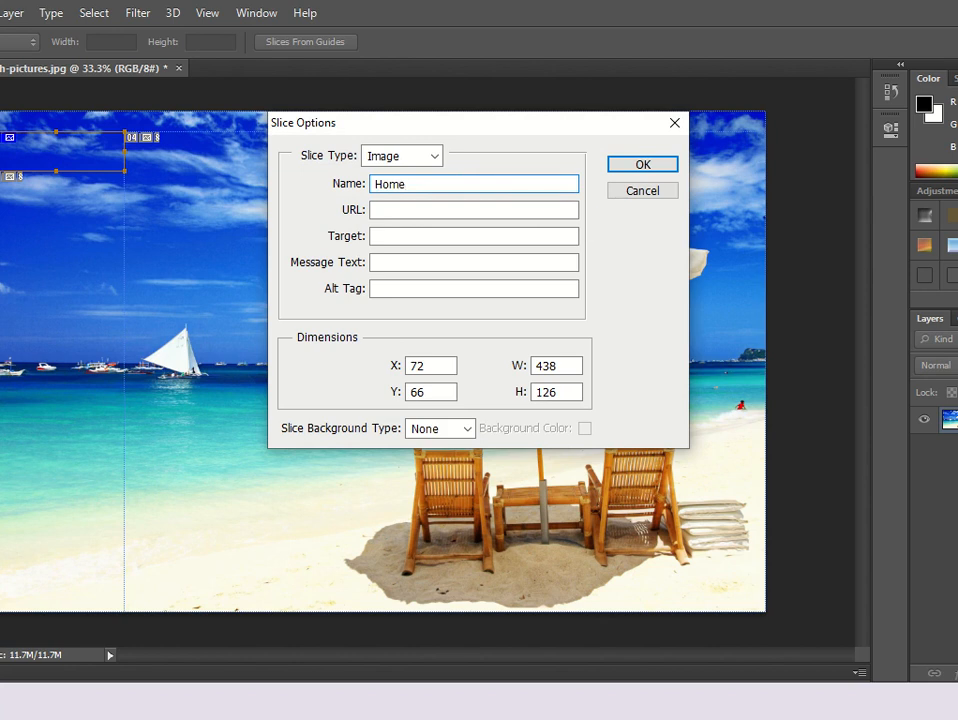
{"action": "left_click", "coordinate": [462, 209]}
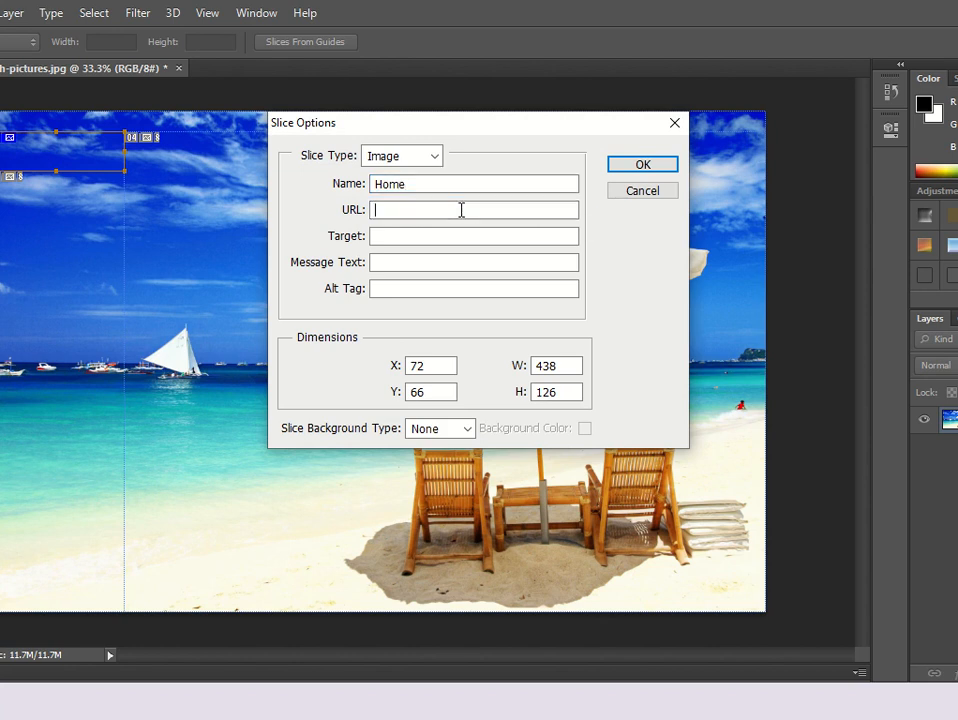
{"action": "type", "text": "https://www.google.com"}
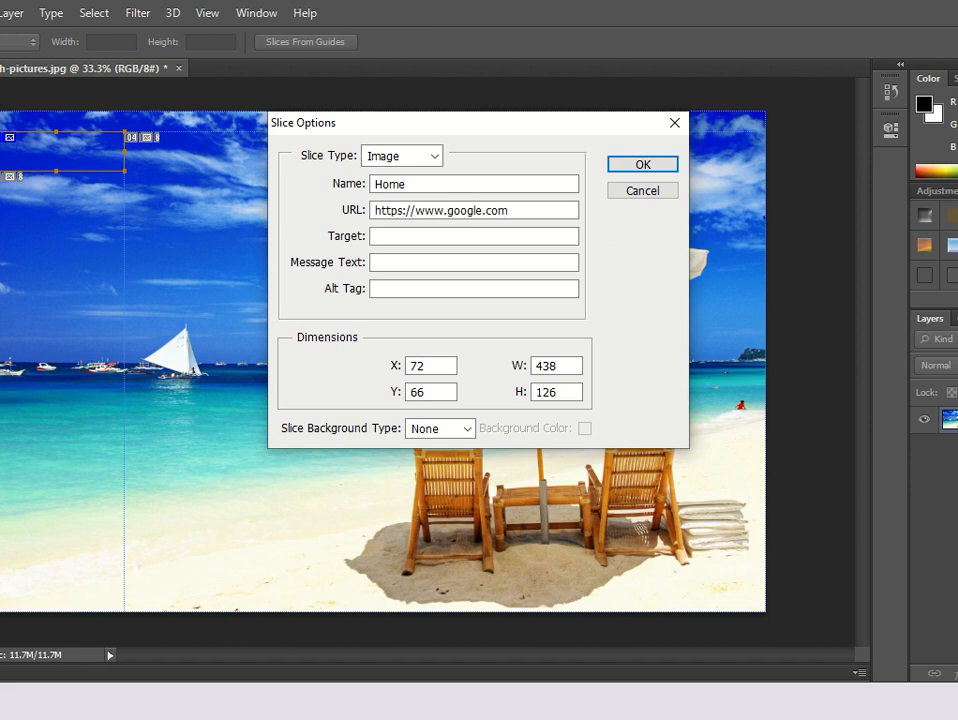
{"action": "key", "text": "Tab"}
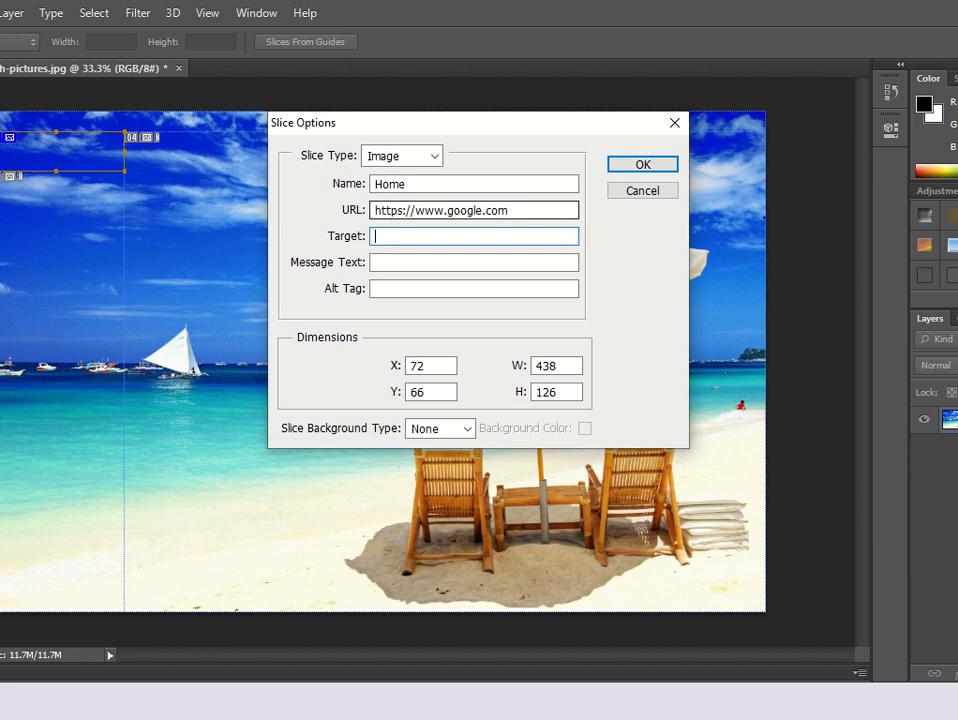
{"action": "key", "text": "Tab"}
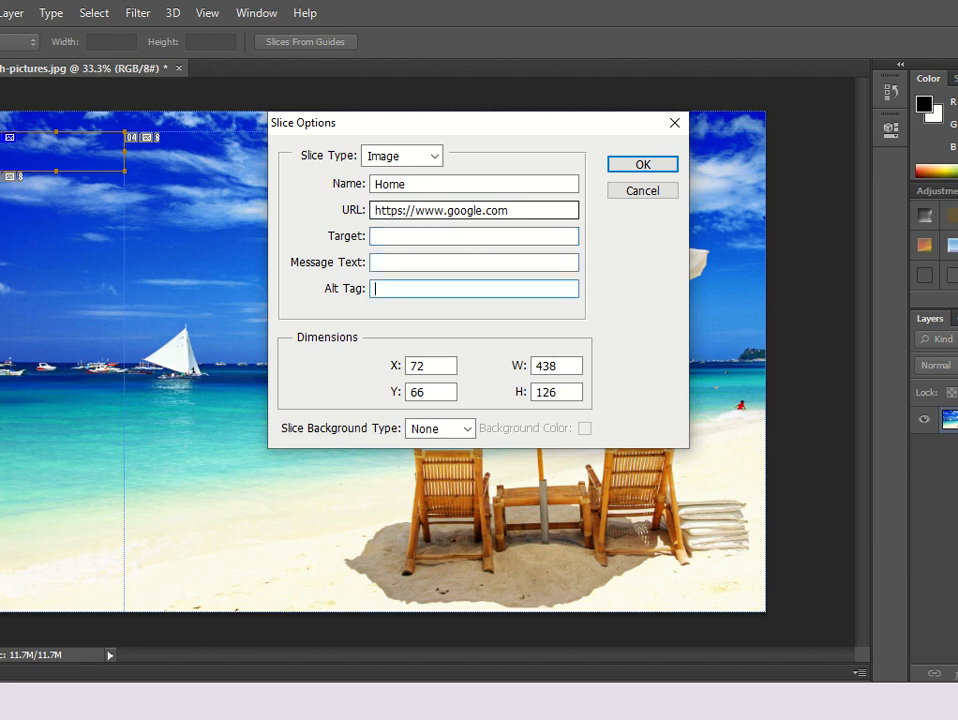
{"action": "left_click", "coordinate": [462, 430]}
{"action": "left_click", "coordinate": [438, 479]}
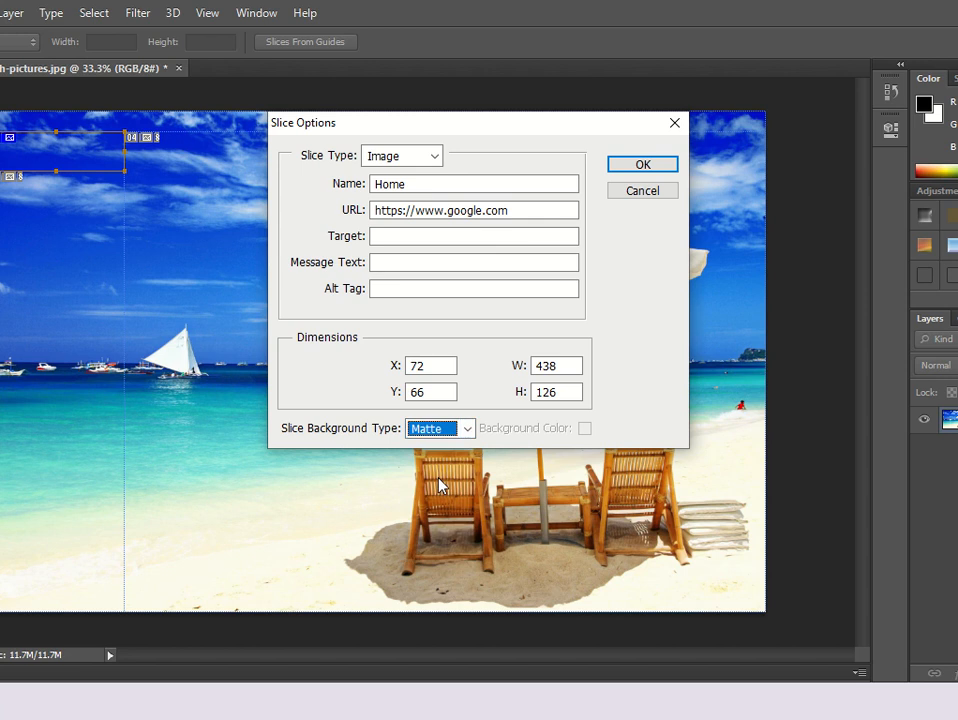
{"action": "left_click", "coordinate": [638, 166]}
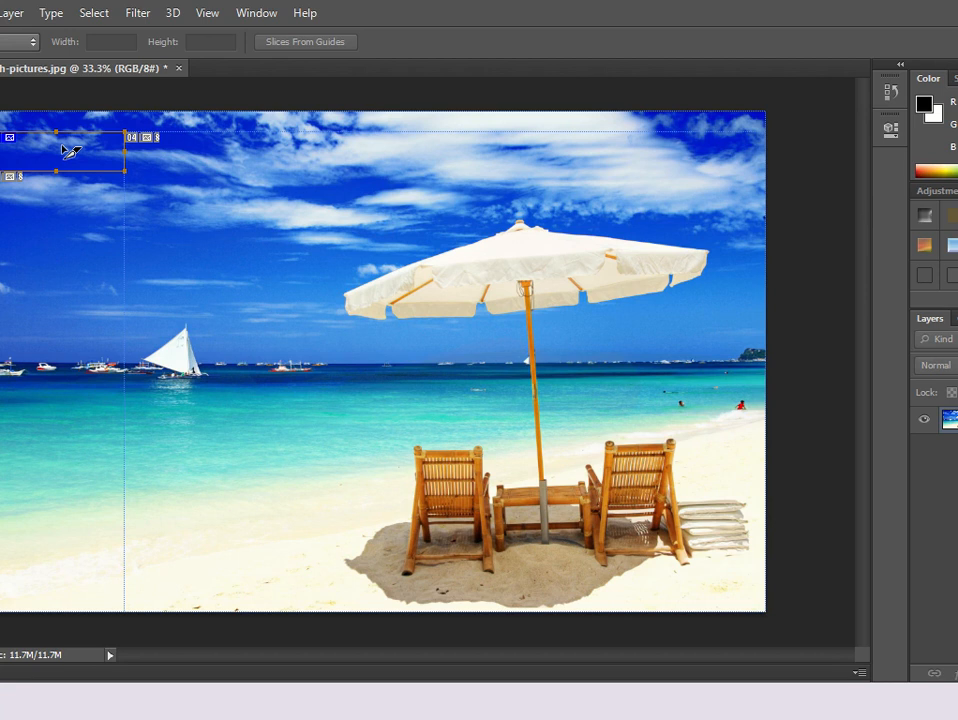
{"action": "left_click_drag", "start_coordinate": [182, 132], "coordinate": [385, 192]}
{"action": "right_click", "coordinate": [300, 161]}
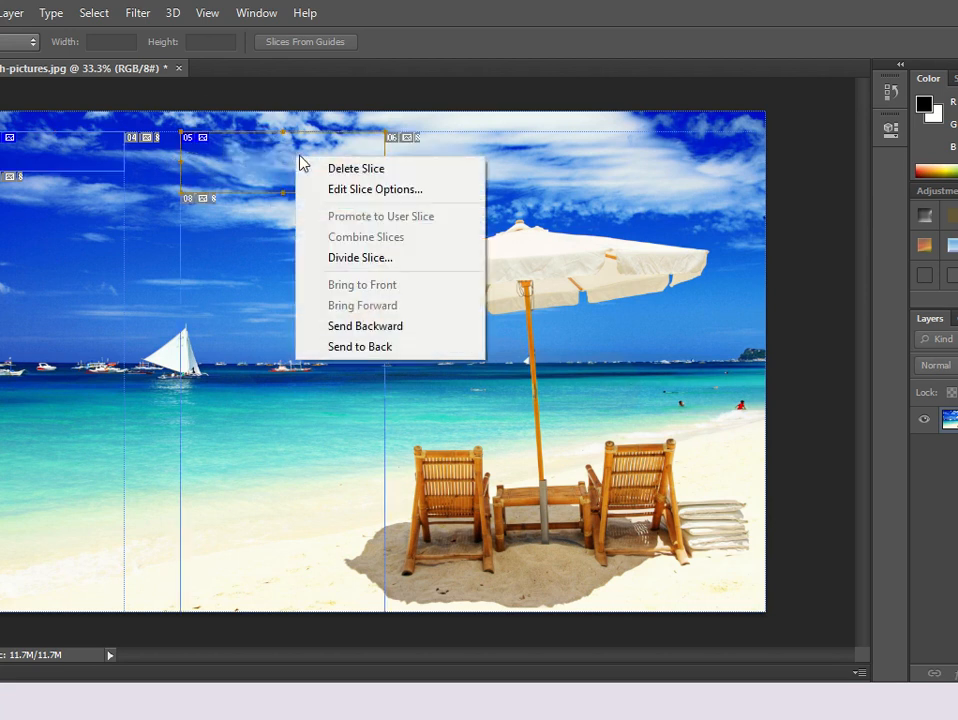
{"action": "left_click", "coordinate": [355, 189]}
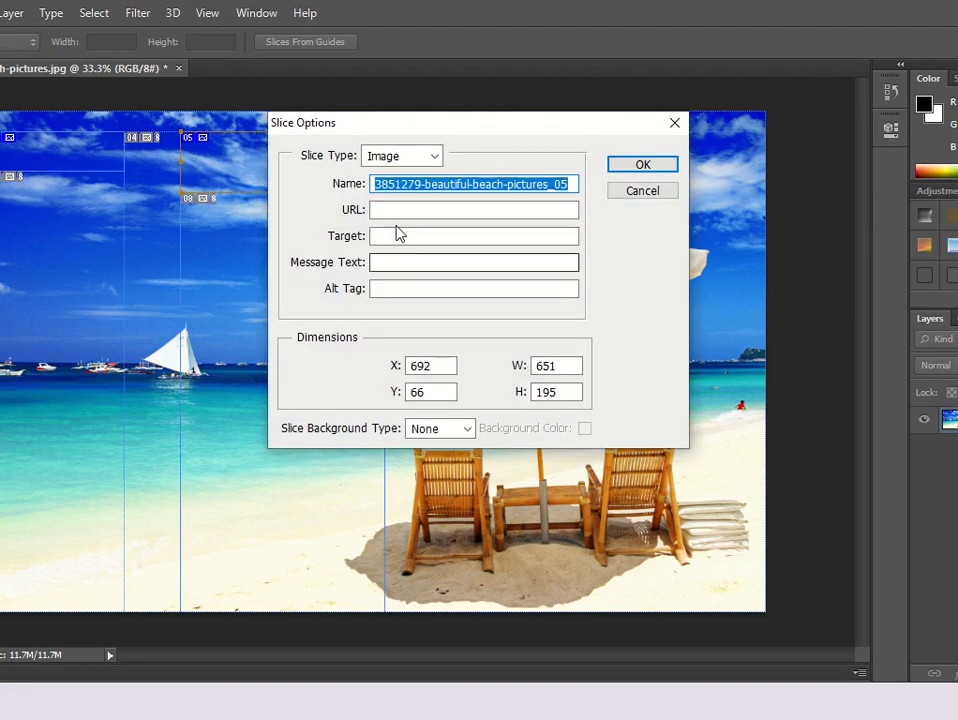
{"action": "left_click", "coordinate": [430, 210]}
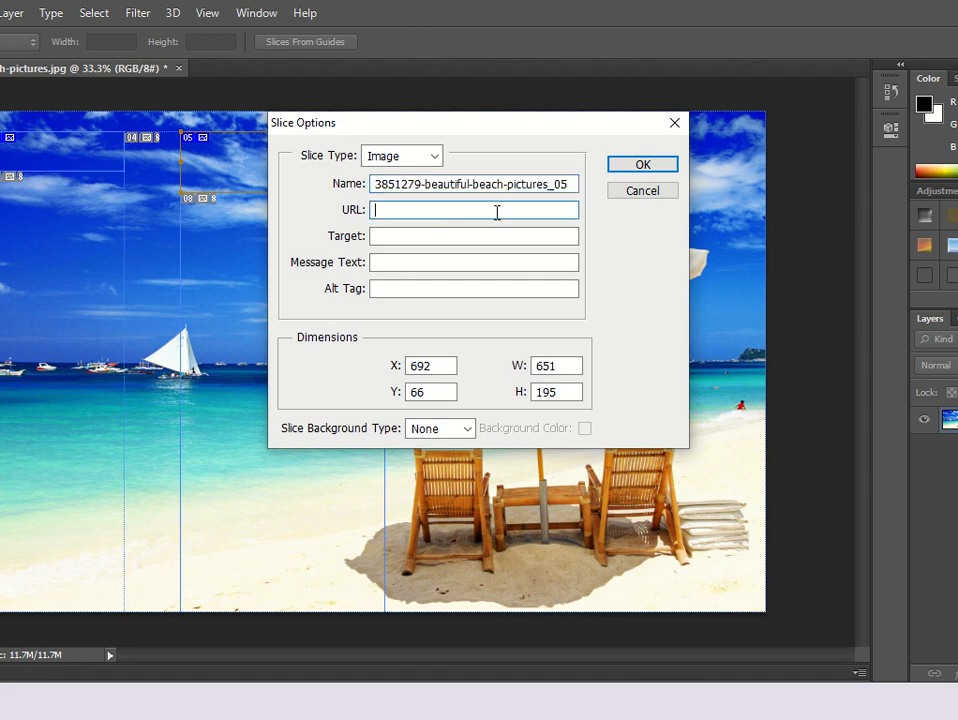
{"action": "type", "text": "https://www.lpu.in"}
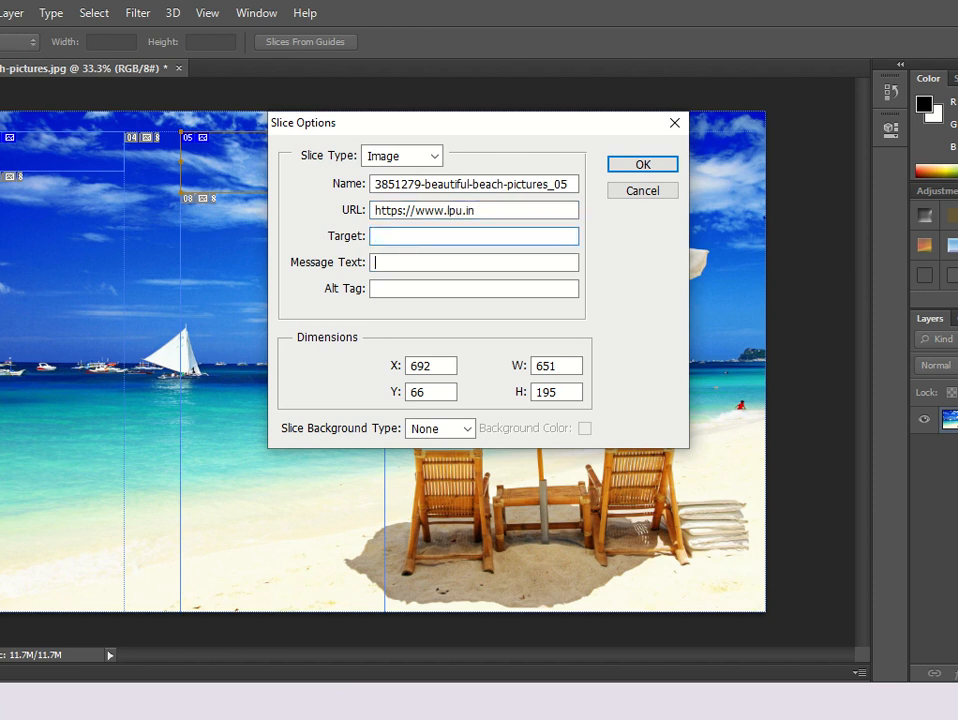
{"action": "key", "text": "Tab"}
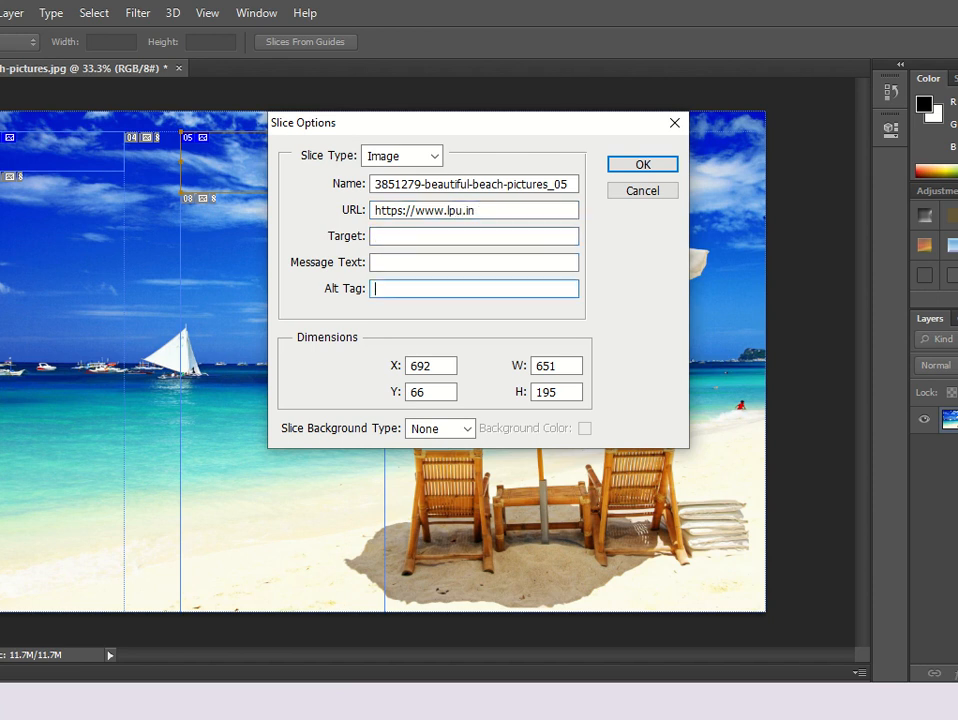
{"action": "left_click", "coordinate": [641, 163]}
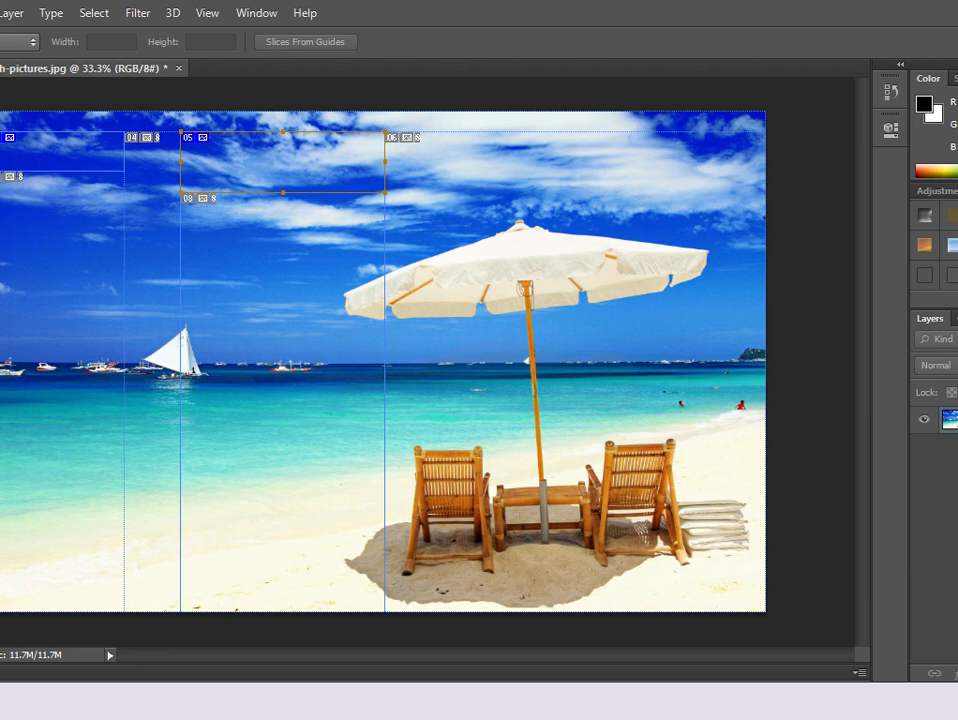
Switch to the Slice Select tool and open the options of each slice to review them.
{"action": "right_click", "coordinate": [0, 190]}
{"action": "left_click", "coordinate": [8, 244]}
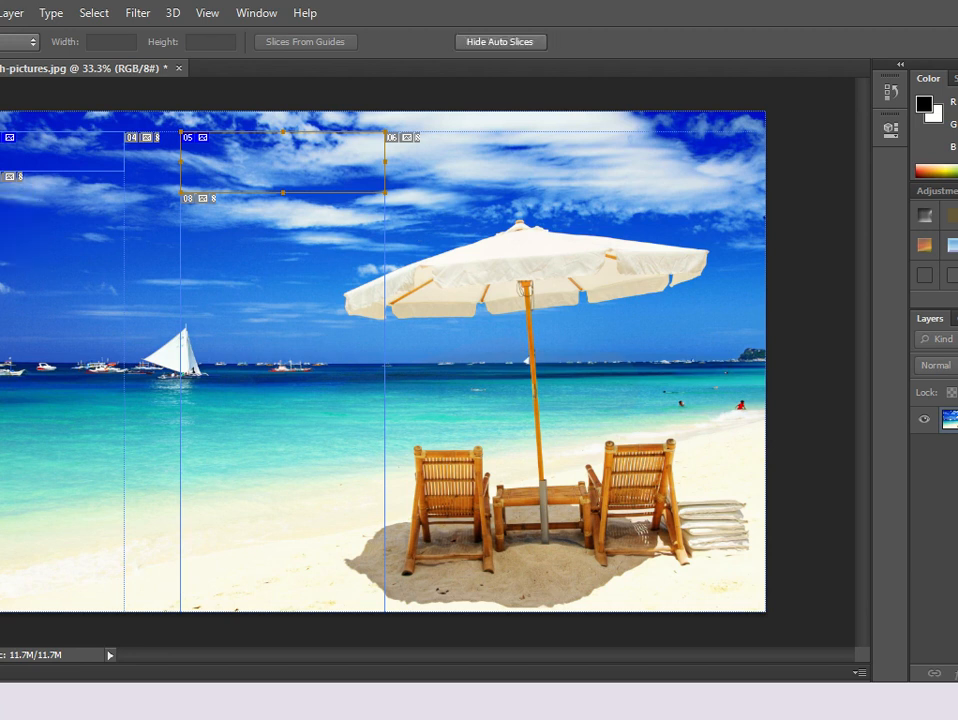
{"action": "right_click", "coordinate": [305, 145]}
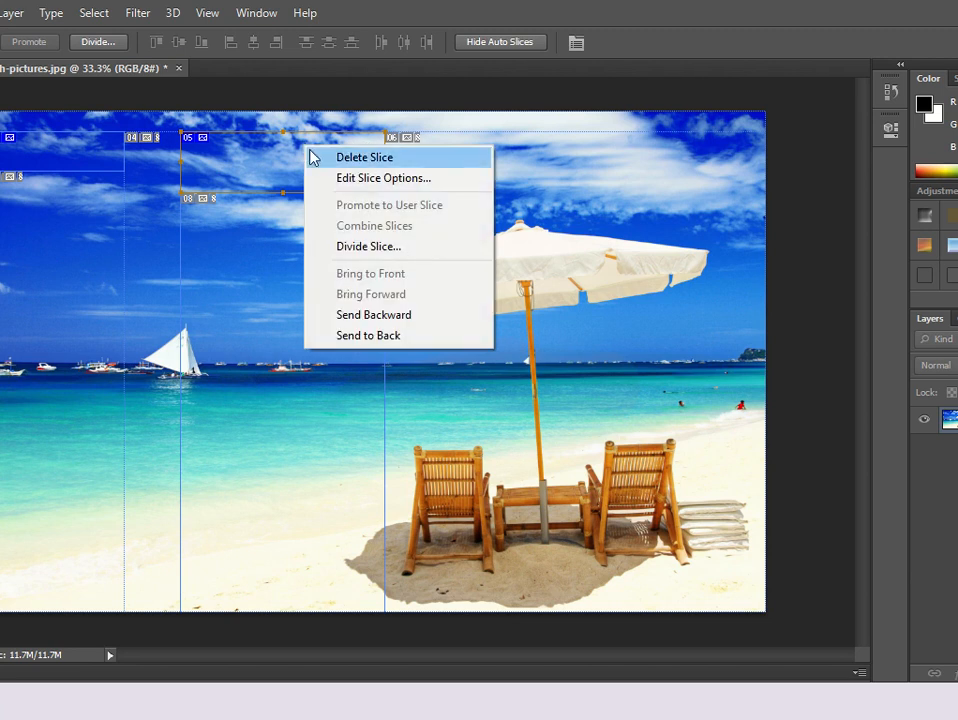
{"action": "left_click", "coordinate": [540, 152]}
{"action": "left_click", "coordinate": [479, 152]}
{"action": "double_click", "coordinate": [487, 156]}
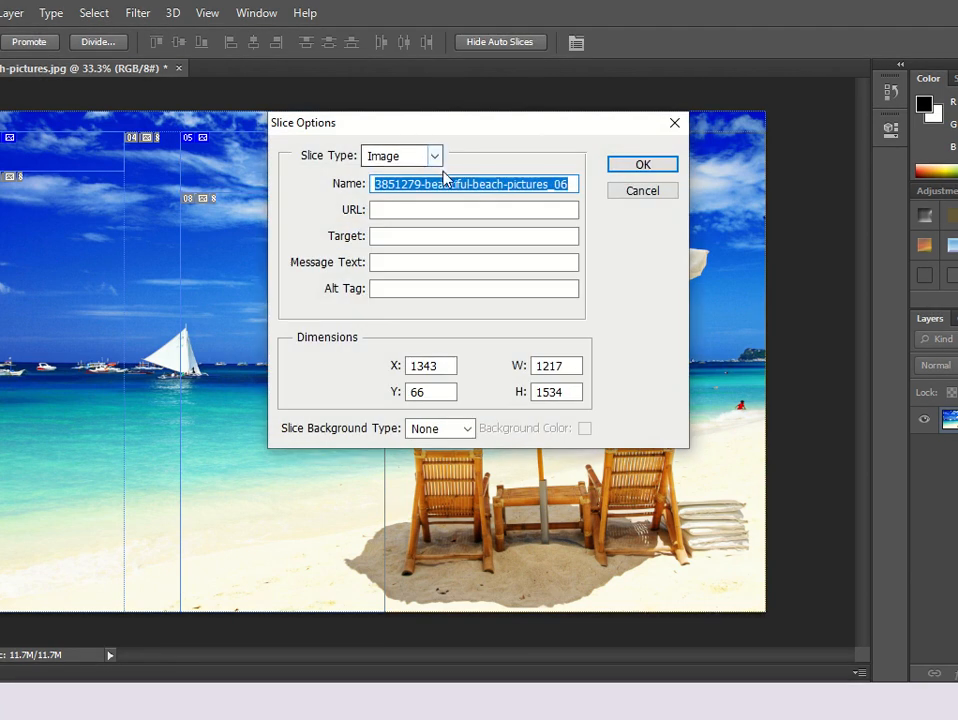
{"action": "left_click", "coordinate": [630, 194]}
{"action": "double_click", "coordinate": [233, 180]}
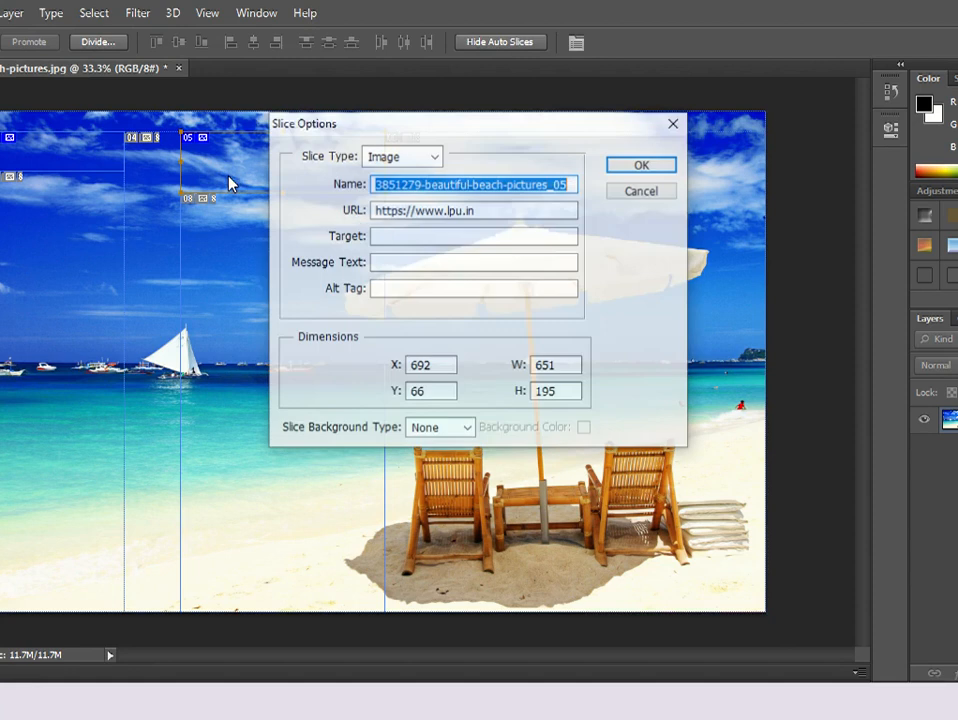
{"action": "left_click", "coordinate": [644, 166]}
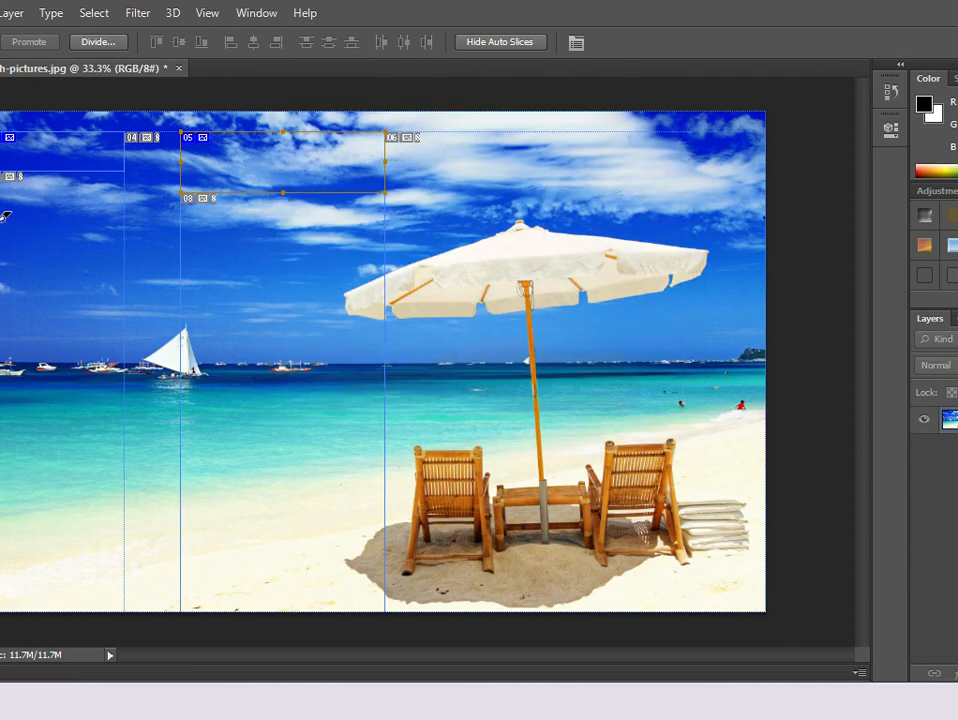
{"action": "double_click", "coordinate": [34, 150]}
{"action": "left_click", "coordinate": [642, 165]}
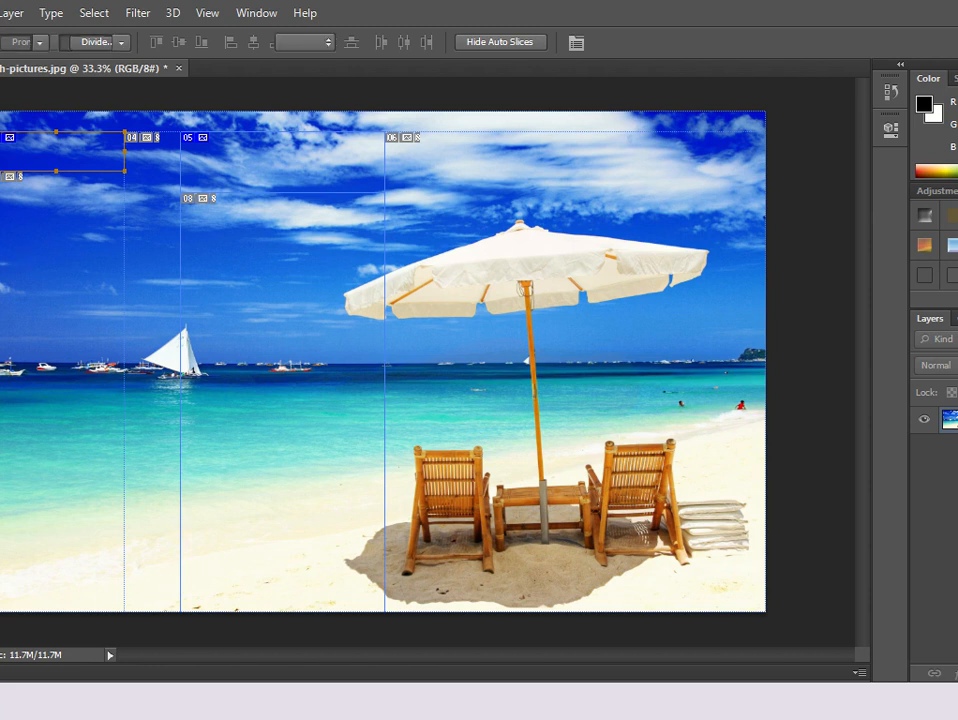
Add the text Google at 60 pt inside the upper-left slice.
{"action": "key", "text": "t"}
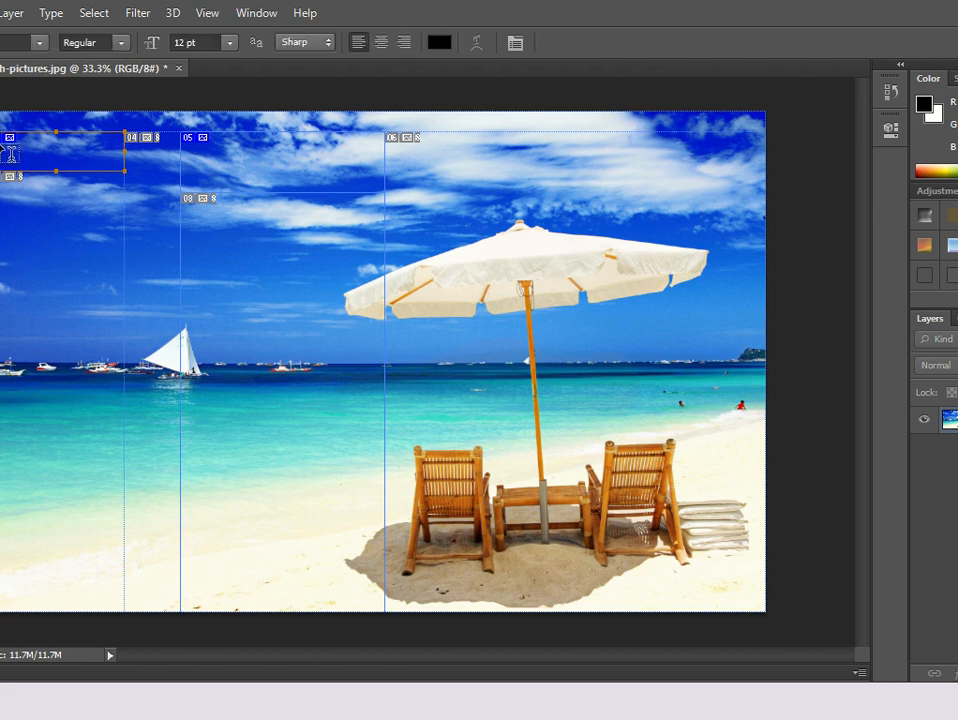
{"action": "left_click", "coordinate": [8, 112]}
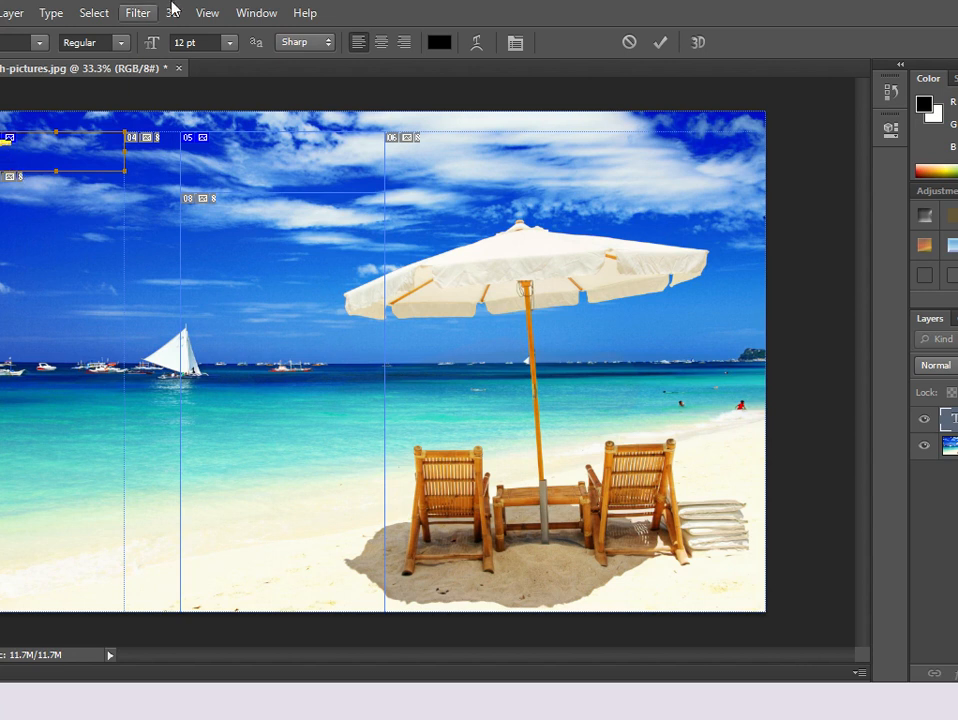
{"action": "left_click", "coordinate": [229, 42]}
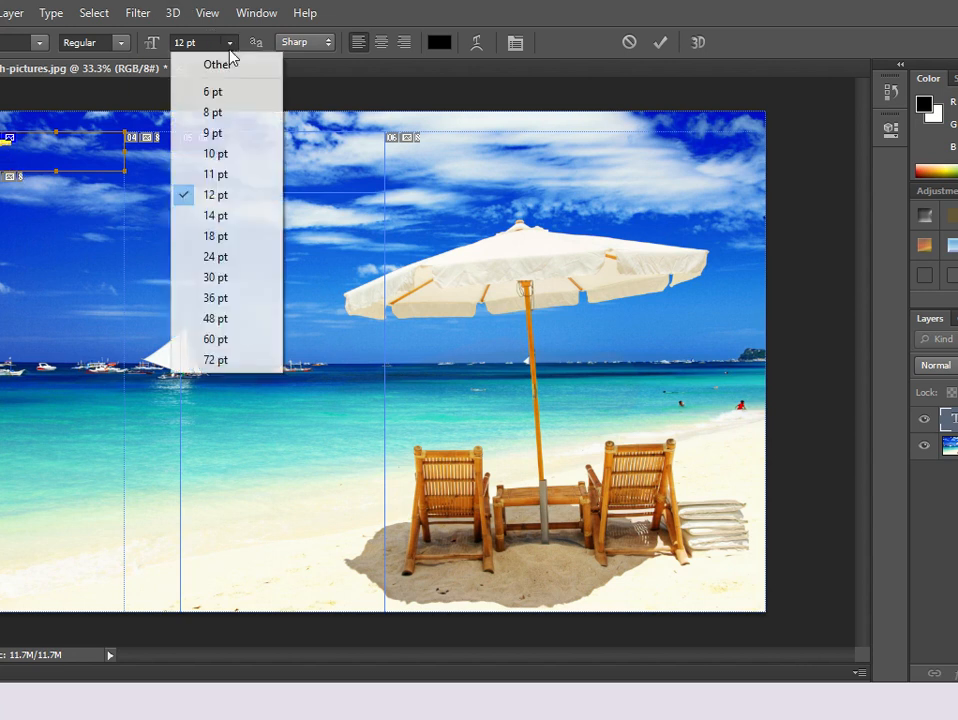
{"action": "left_click", "coordinate": [214, 338]}
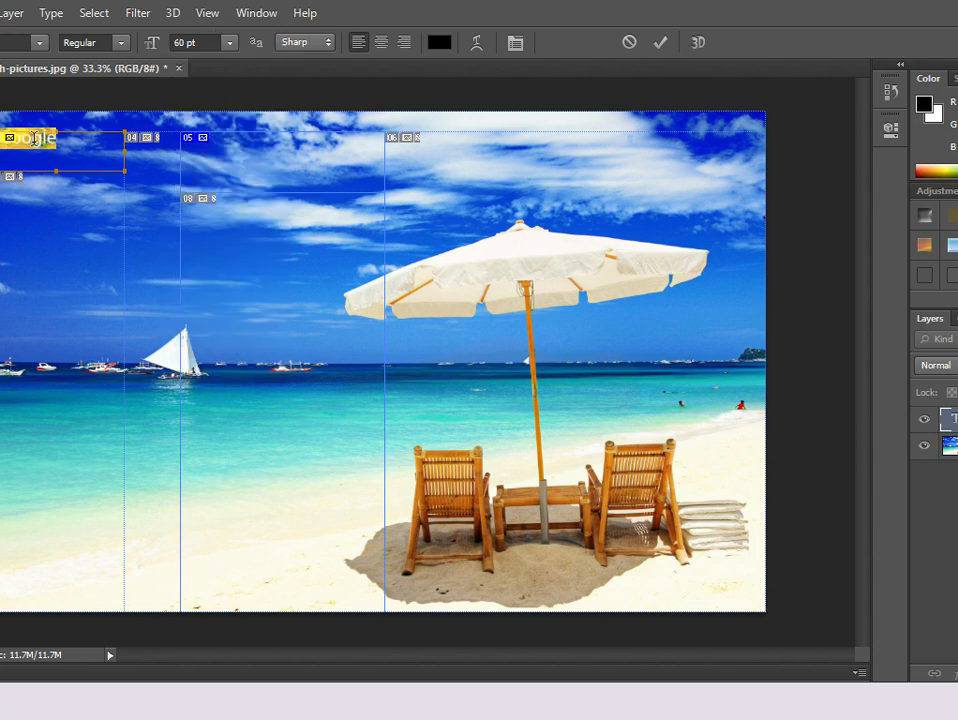
{"action": "left_click", "coordinate": [947, 423]}
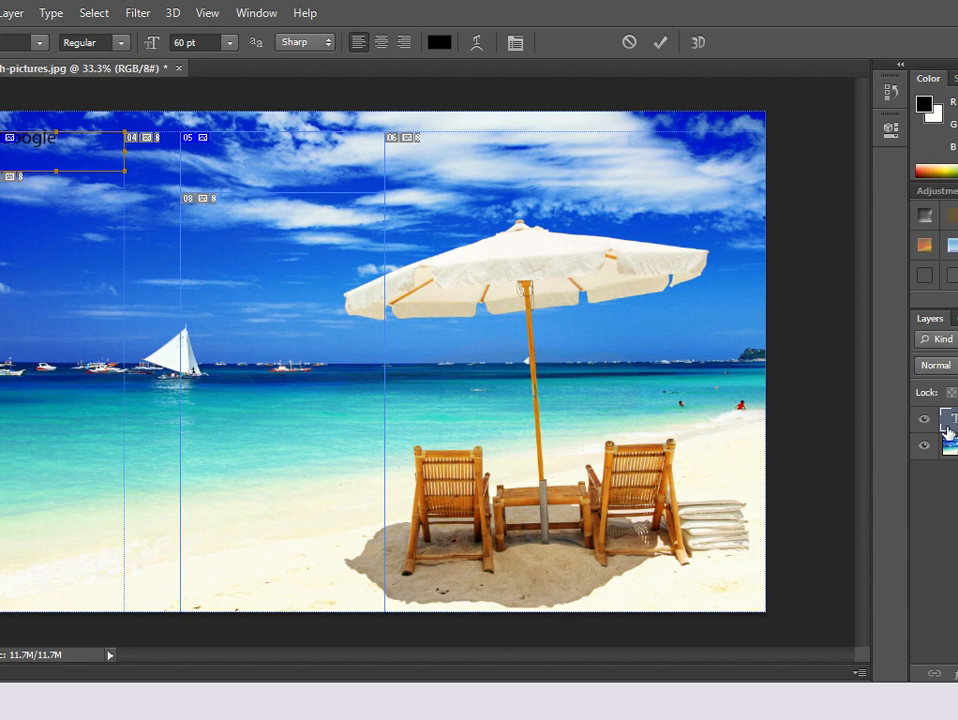
Move the Google text to the centre of the upper-left slice.
{"action": "left_click", "coordinate": [27, 108]}
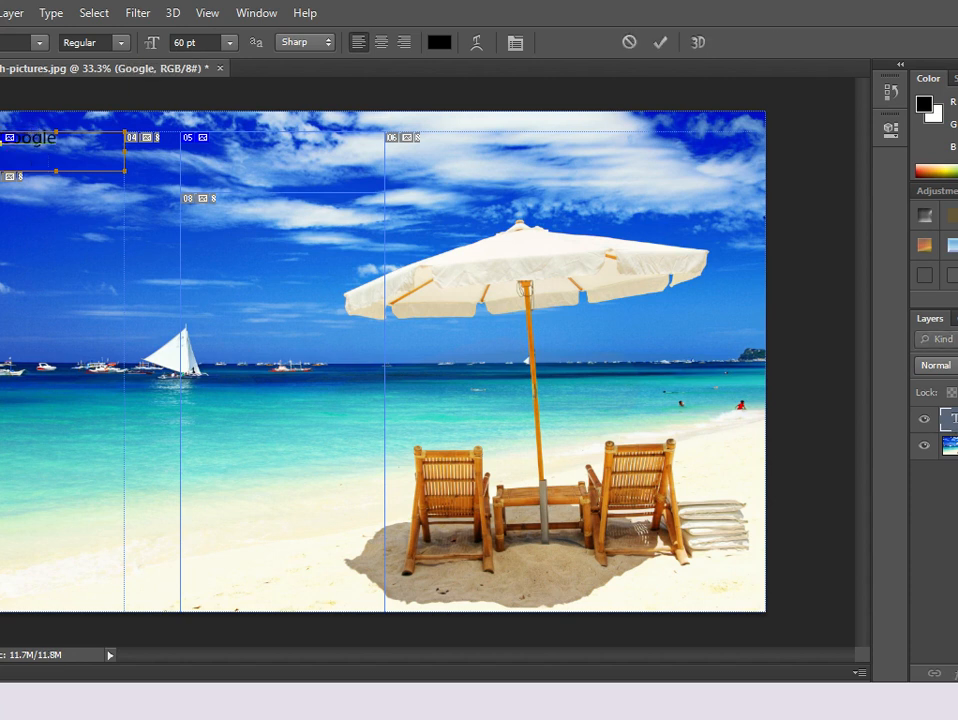
{"action": "key", "text": "v"}
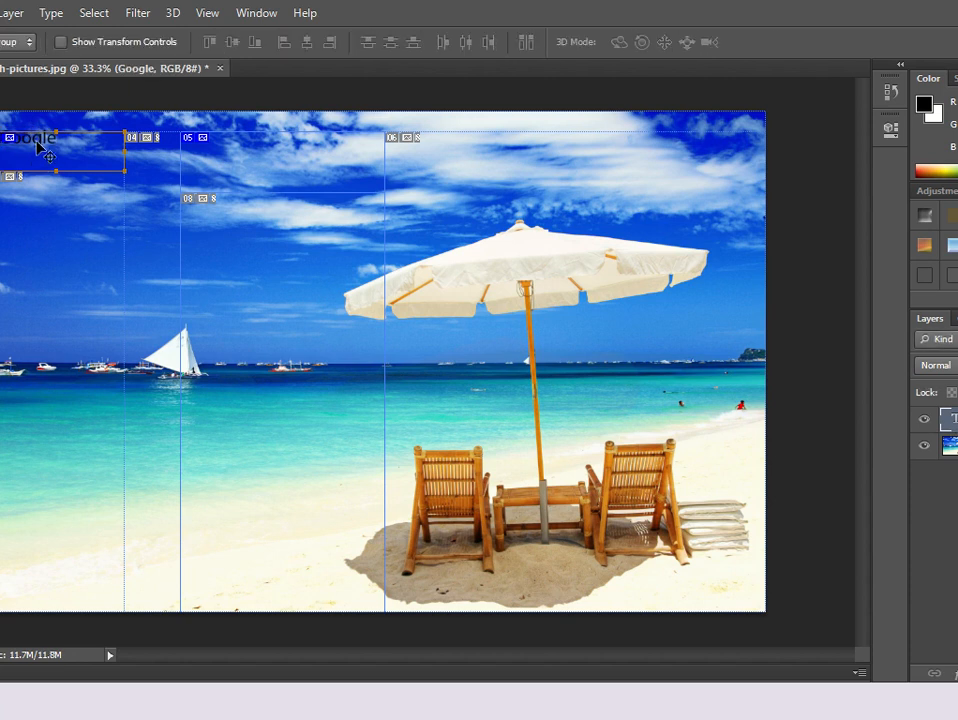
{"action": "left_click_drag", "start_coordinate": [36, 140], "coordinate": [63, 166]}
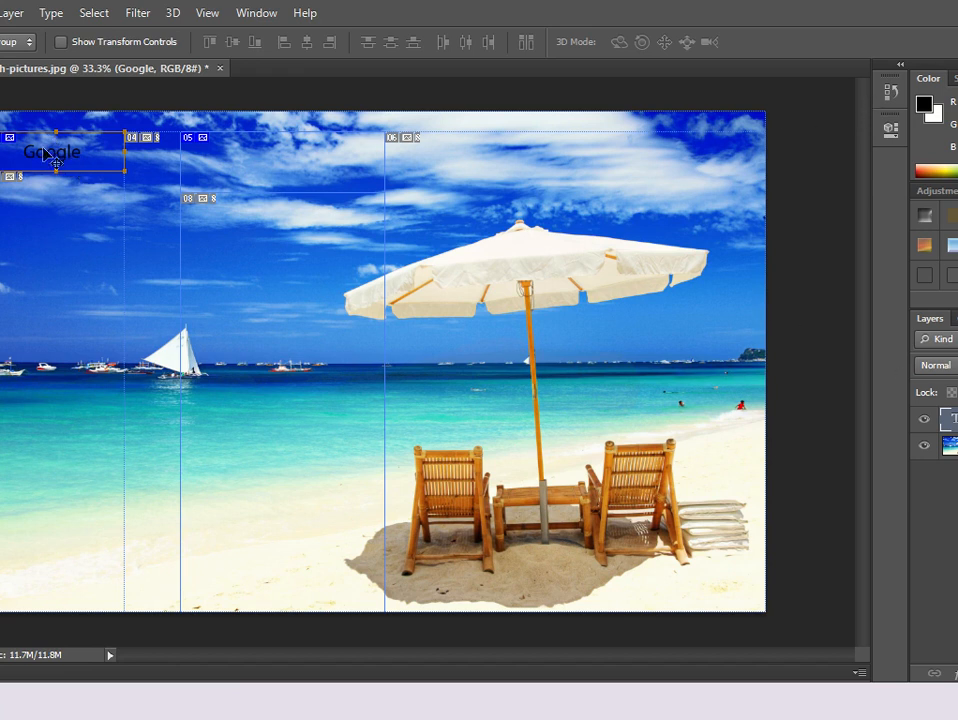
Select all of the Google text and change its colour to red.
{"action": "key", "text": "t"}
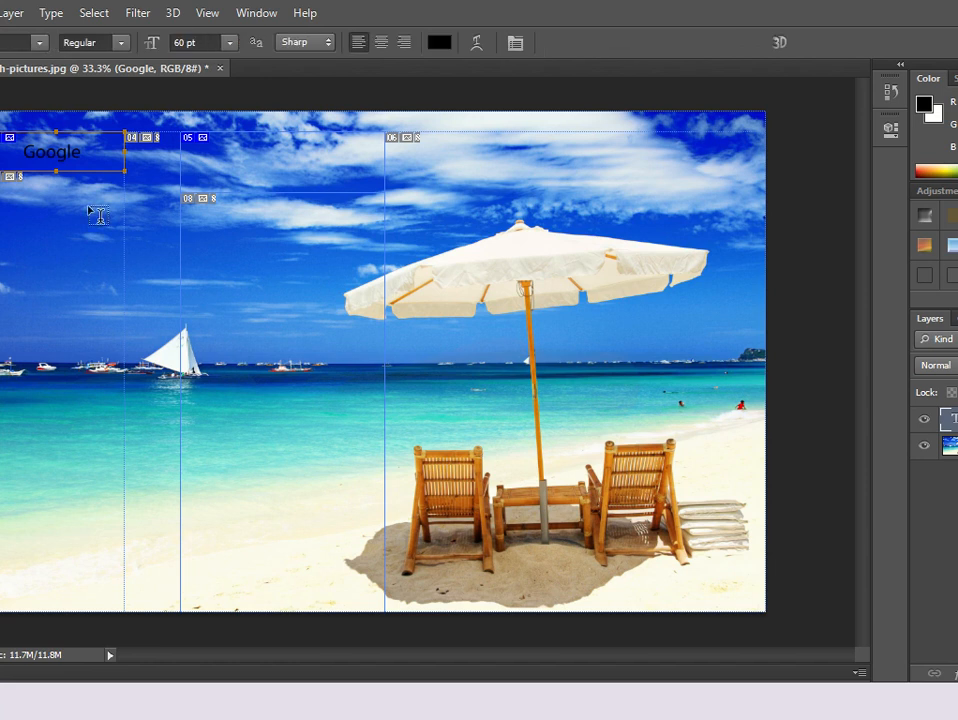
{"action": "left_click", "coordinate": [70, 150]}
{"action": "key", "text": "ctrl+a"}
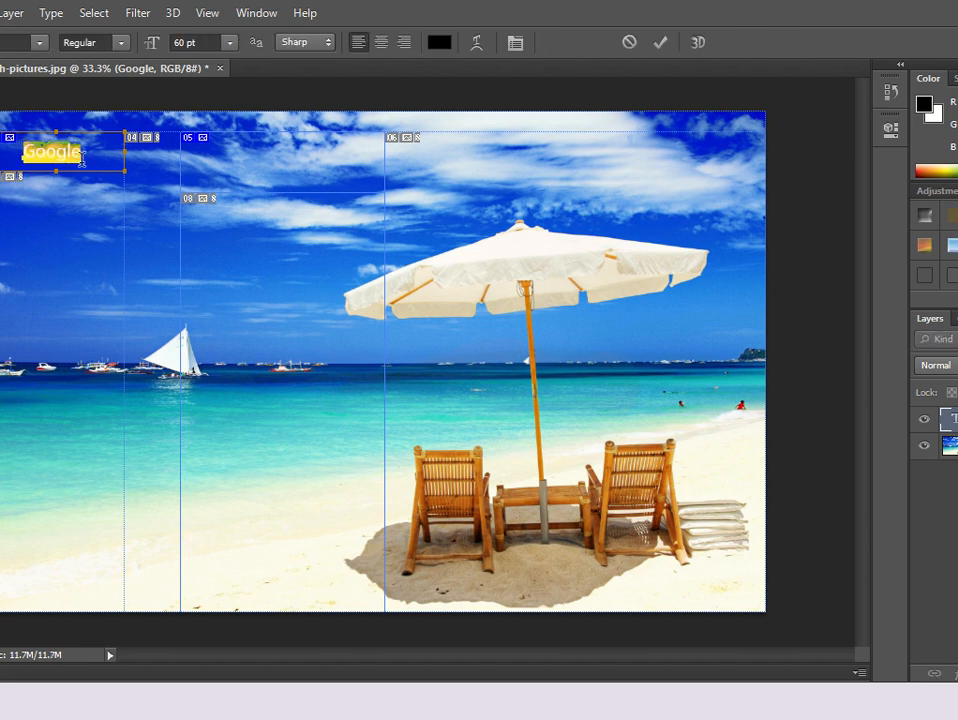
{"action": "left_click", "coordinate": [438, 44]}
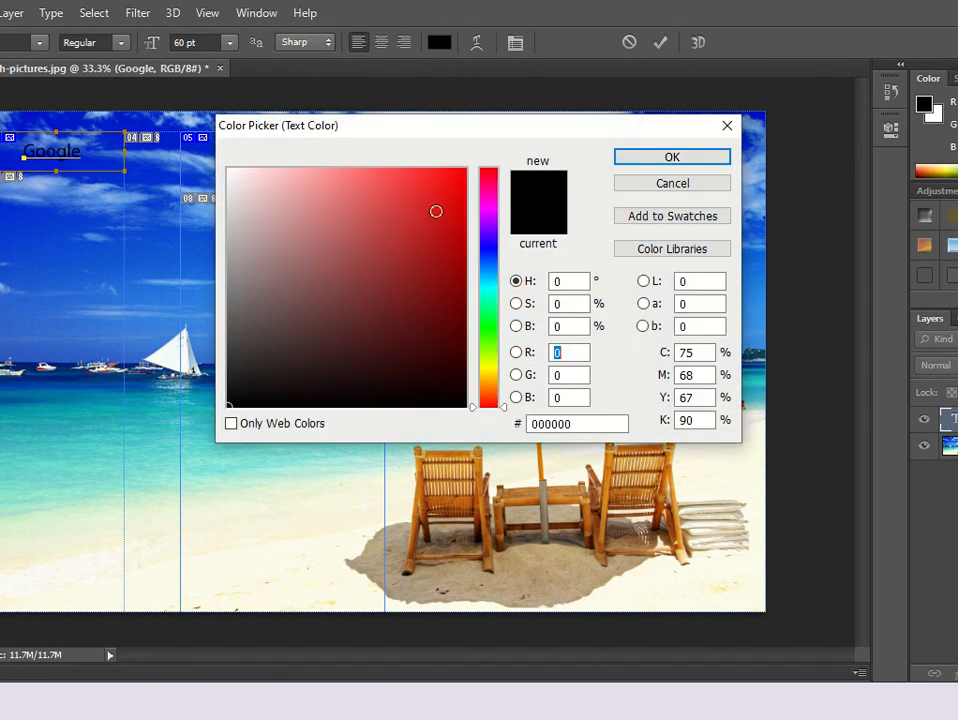
{"action": "left_click_drag", "start_coordinate": [446, 246], "coordinate": [459, 208]}
{"action": "left_click", "coordinate": [668, 158]}
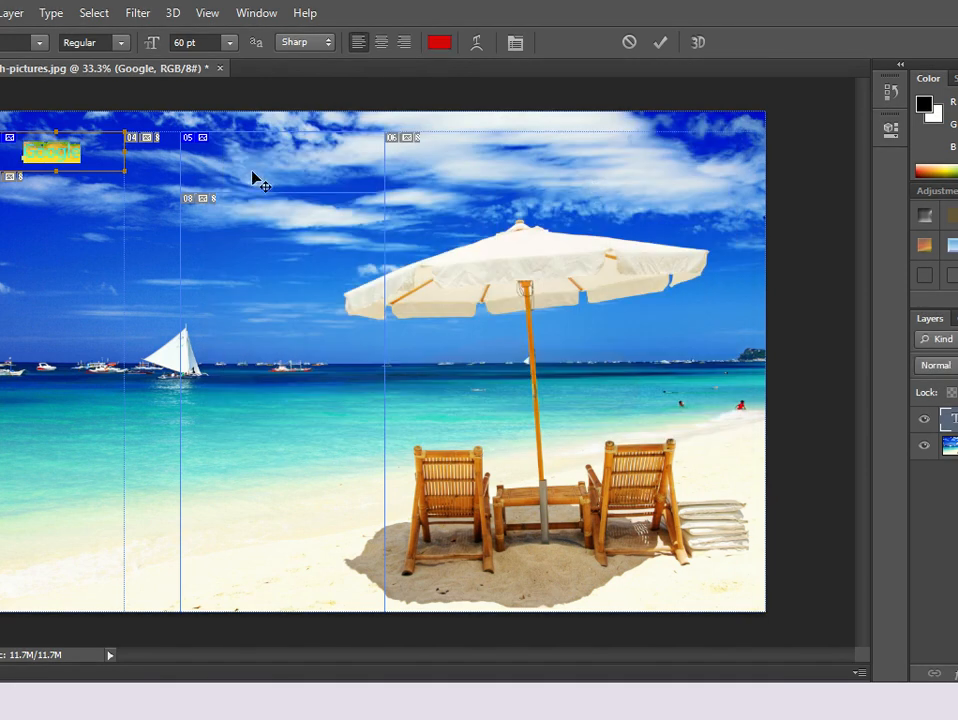
Copy the Google text and move it slightly lower within the upper-left slice.
{"action": "right_click", "coordinate": [52, 160]}
{"action": "left_click", "coordinate": [90, 216]}
{"action": "right_click", "coordinate": [280, 167]}
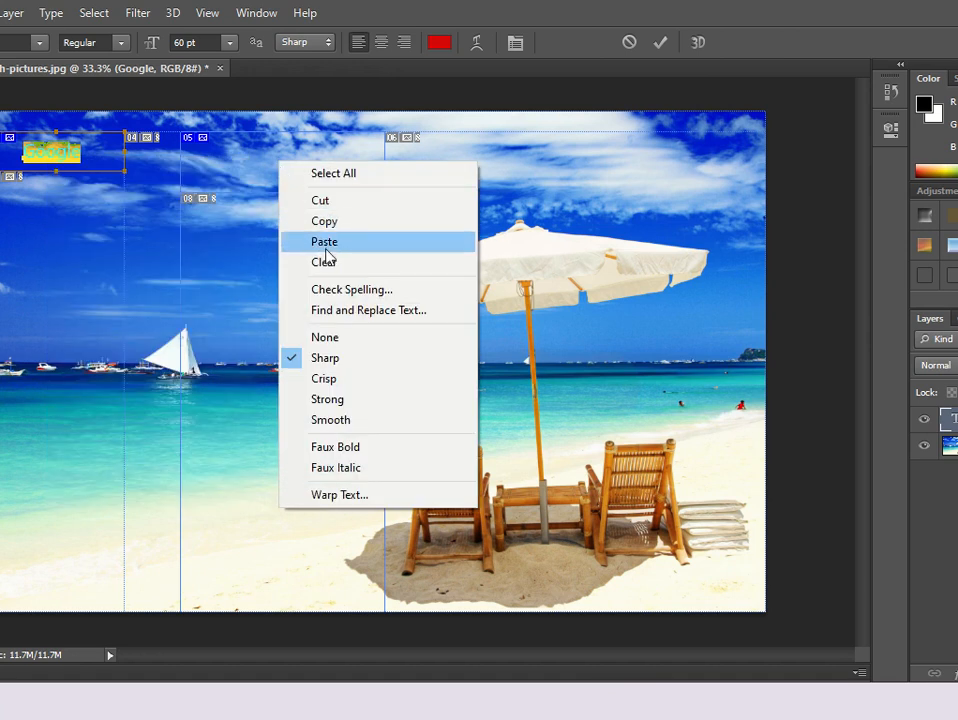
{"action": "left_click", "coordinate": [312, 243]}
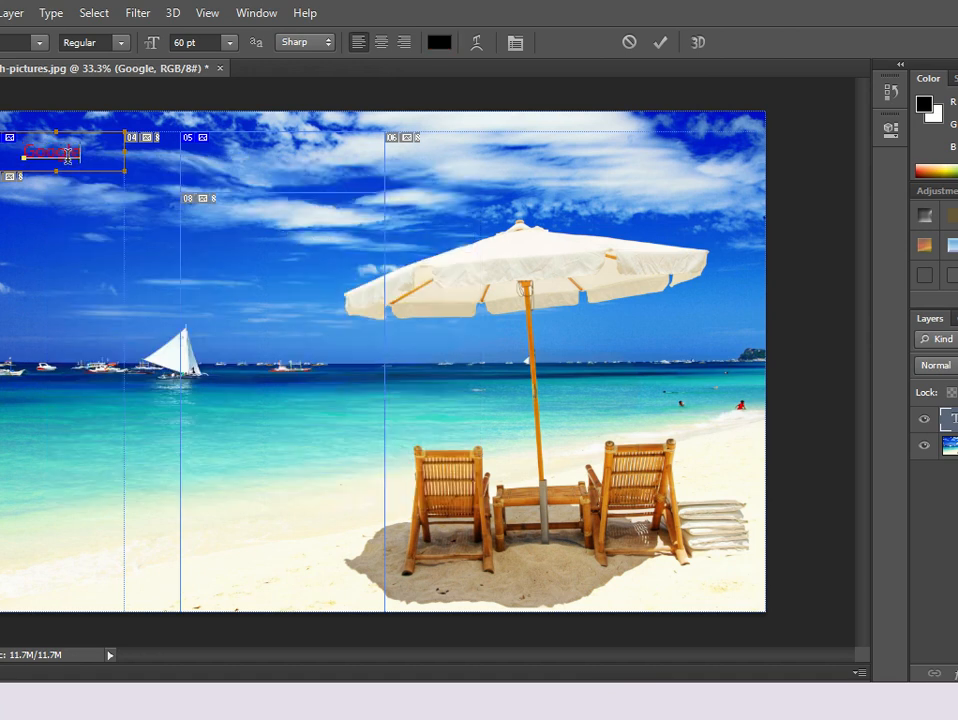
{"action": "left_click", "coordinate": [0, 88]}
{"action": "mouse_move", "coordinate": [57, 151]}
{"action": "left_mouse_down"}
{"action": "mouse_move", "coordinate": [104, 171]}
{"action": "mouse_move", "coordinate": [57, 161]}
{"action": "left_mouse_up"}
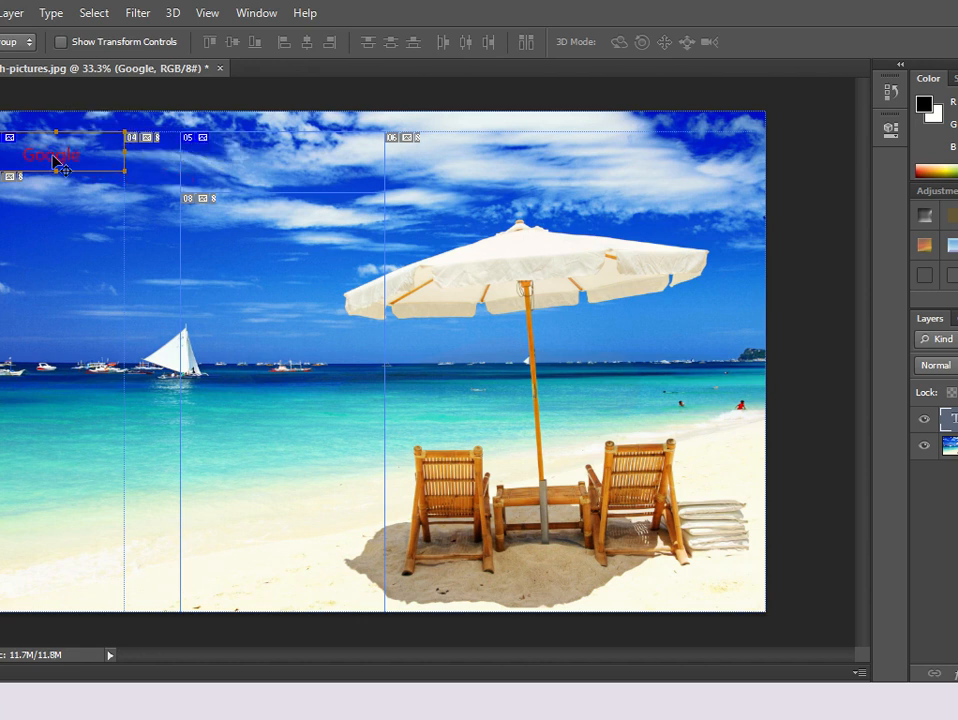
{"action": "key", "text": "ctrl+v"}
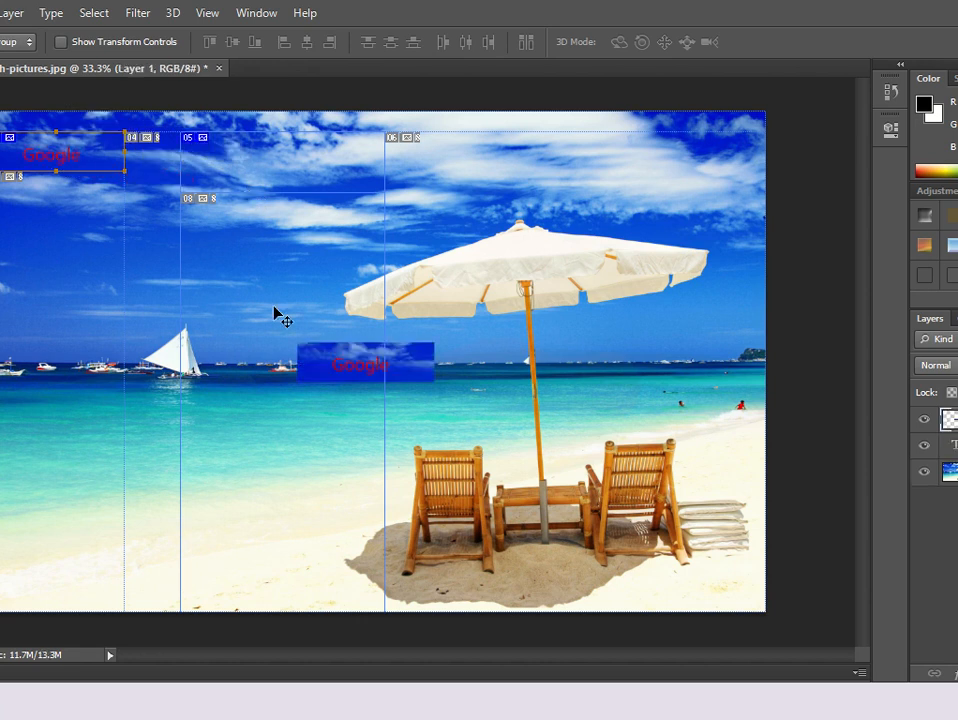
{"action": "left_click_drag", "start_coordinate": [326, 352], "coordinate": [246, 156]}
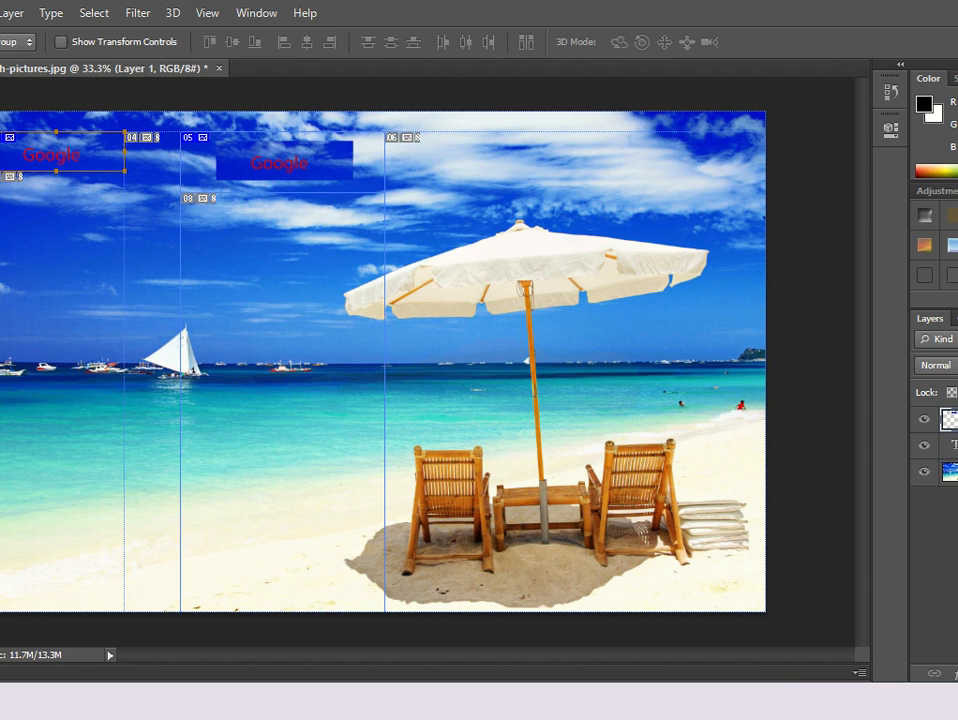
{"action": "key", "text": "t"}
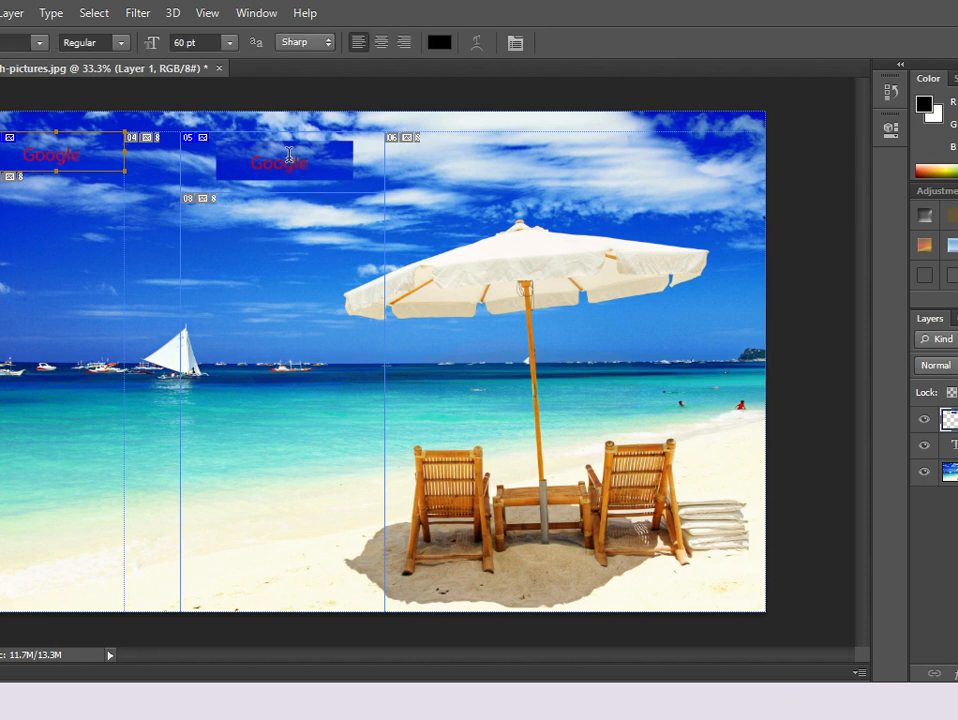
{"action": "left_click", "coordinate": [290, 158]}
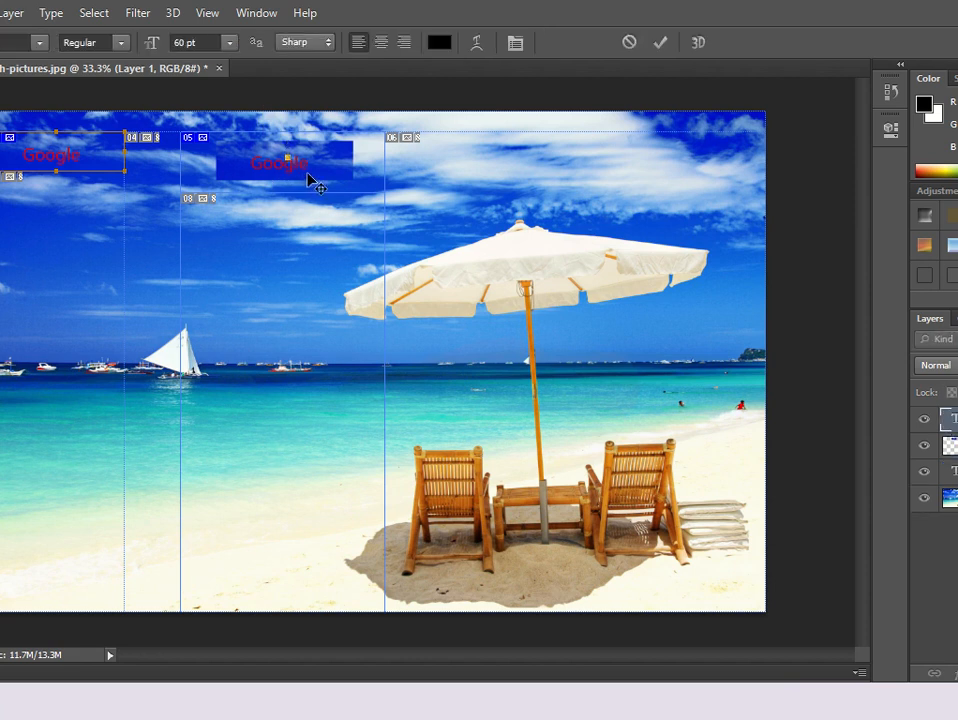
{"action": "left_click_drag", "start_coordinate": [307, 180], "coordinate": [336, 184]}
{"action": "left_click", "coordinate": [629, 42]}
{"action": "key", "text": "v"}
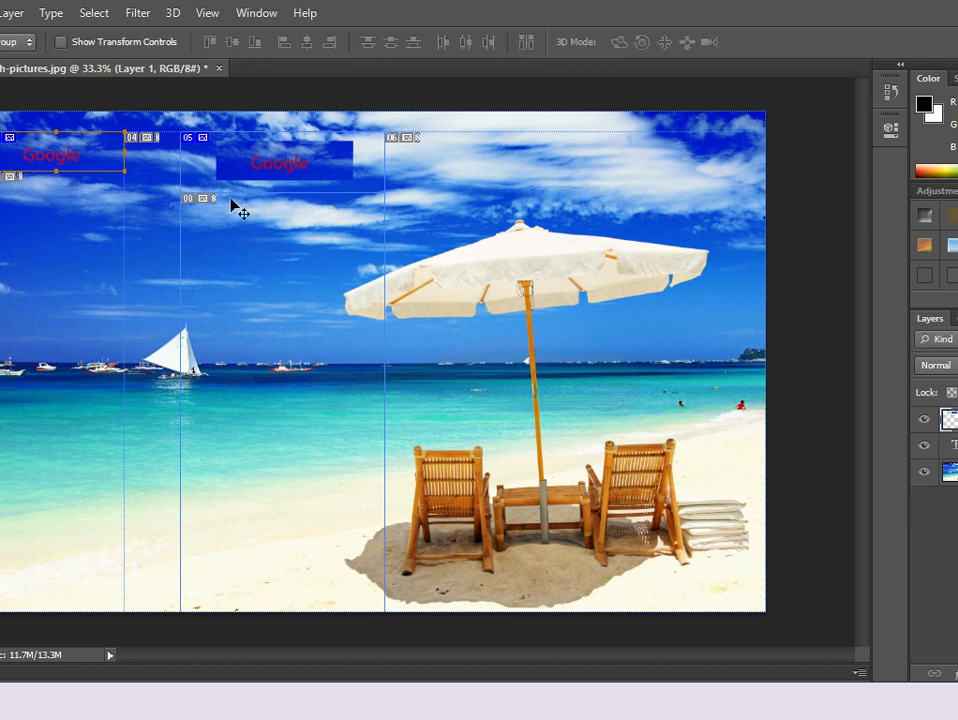
{"action": "key", "text": "Delete"}
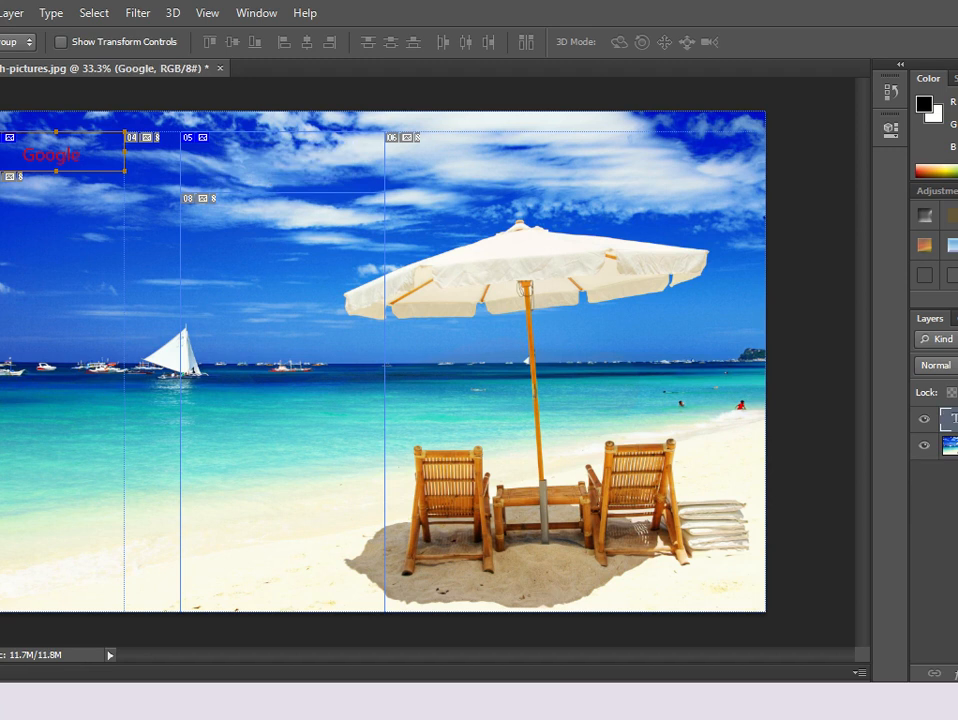
Add red text Welcome to LPU in the upper-middle slice and commit it.
{"action": "key", "text": "t"}
{"action": "left_click", "coordinate": [258, 157]}
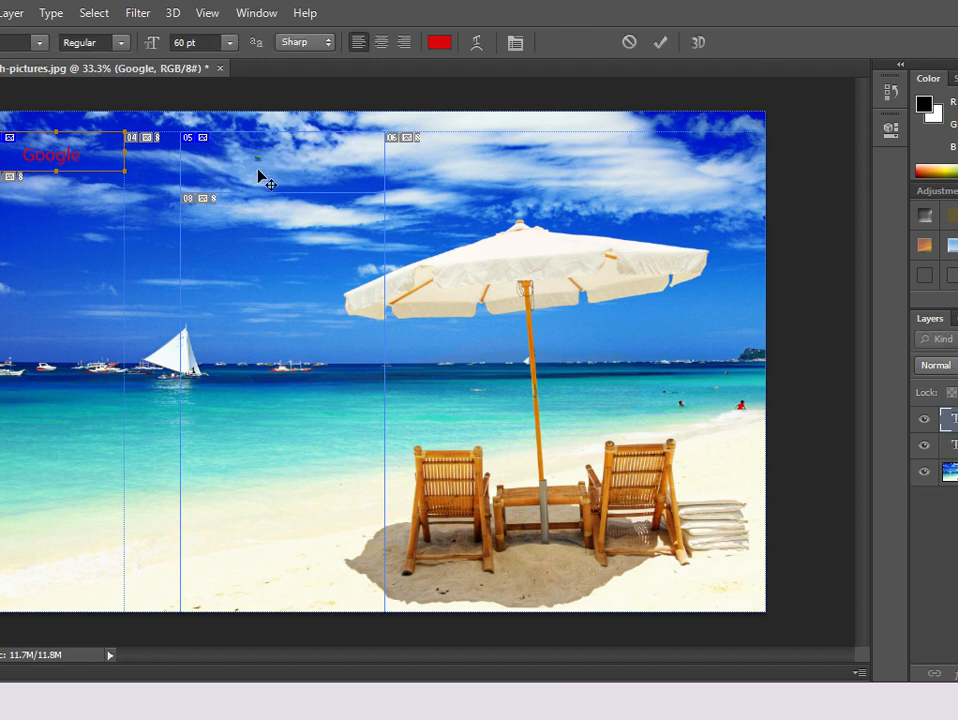
{"action": "type", "text": "Welcome "}
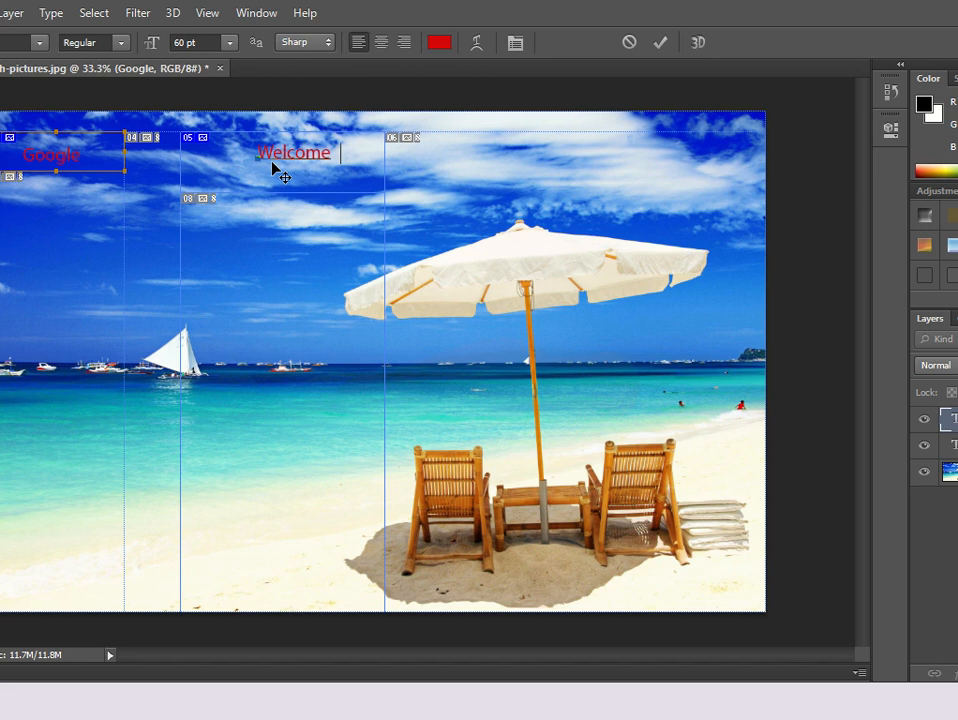
{"action": "type", "text": "to LPU"}
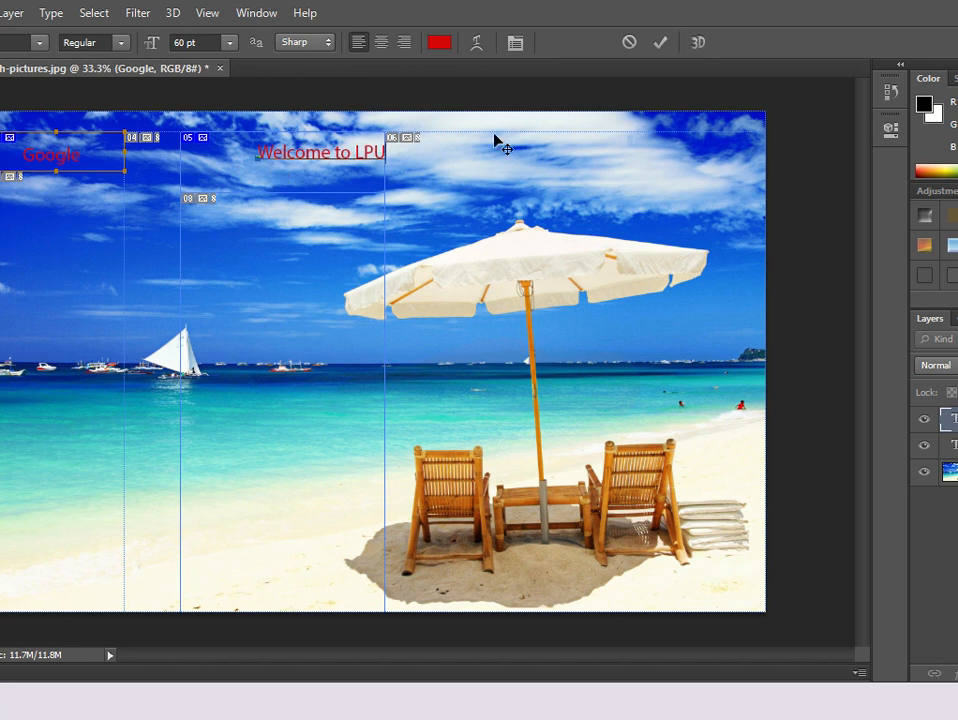
{"action": "left_click", "coordinate": [661, 45]}
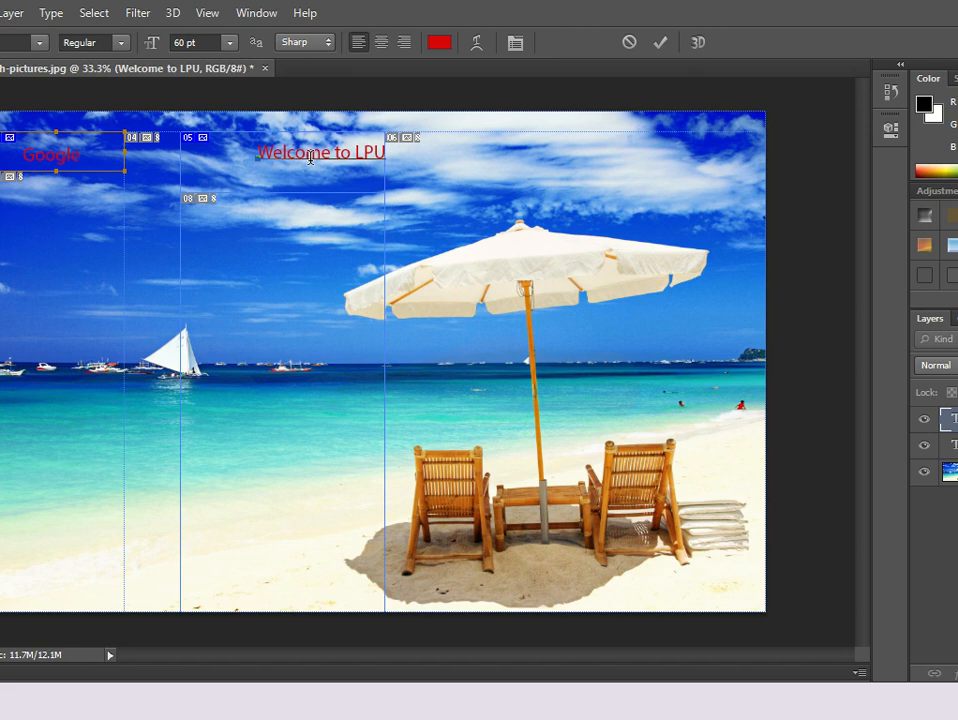
Move the Welcome to LPU text further into the upper-middle slice.
{"action": "key", "text": "v"}
{"action": "left_click_drag", "start_coordinate": [353, 161], "coordinate": [311, 174]}
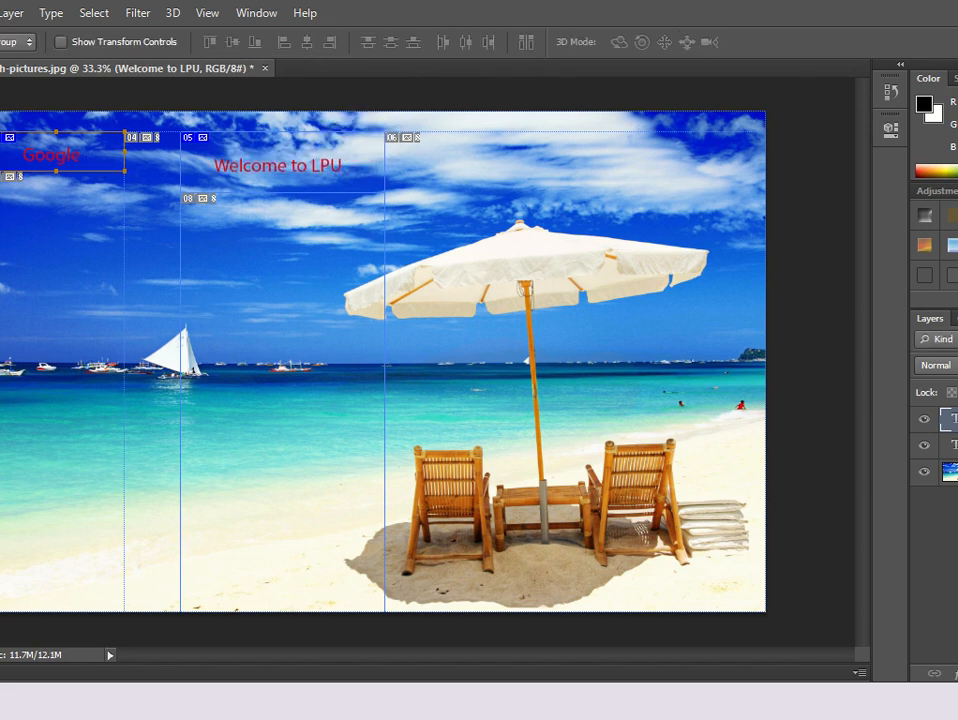
Open Save for Web, preview the slices at 50%, and start saving the optimized output.
{"action": "left_click", "coordinate": [0, 13]}
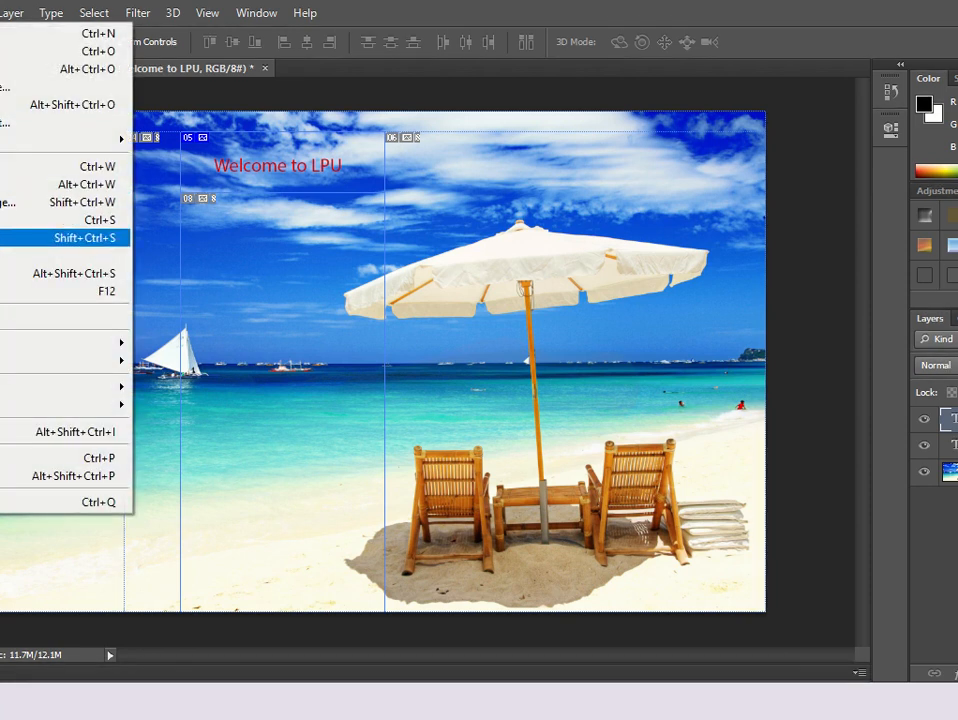
{"action": "left_click", "coordinate": [20, 255]}
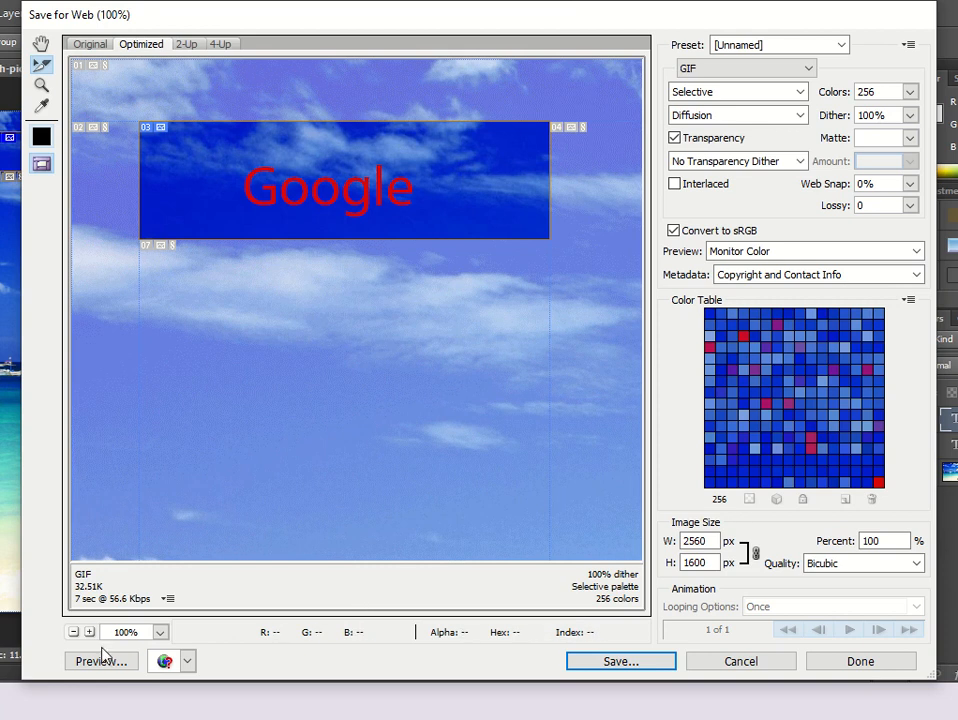
{"action": "left_click", "coordinate": [74, 632]}
{"action": "left_click", "coordinate": [74, 632]}
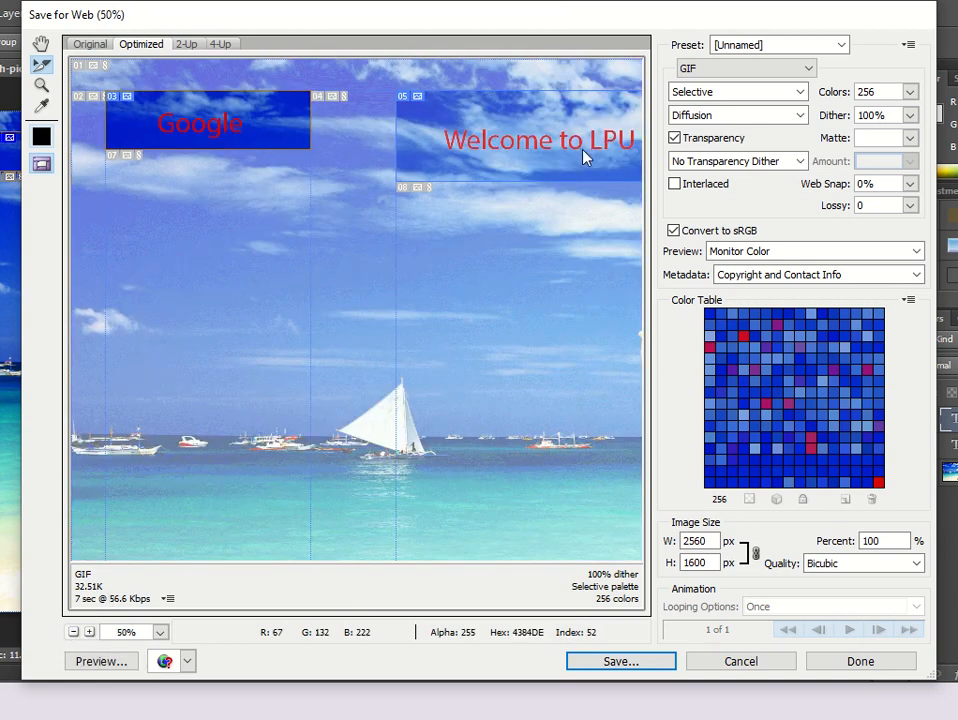
{"action": "left_click", "coordinate": [637, 663]}
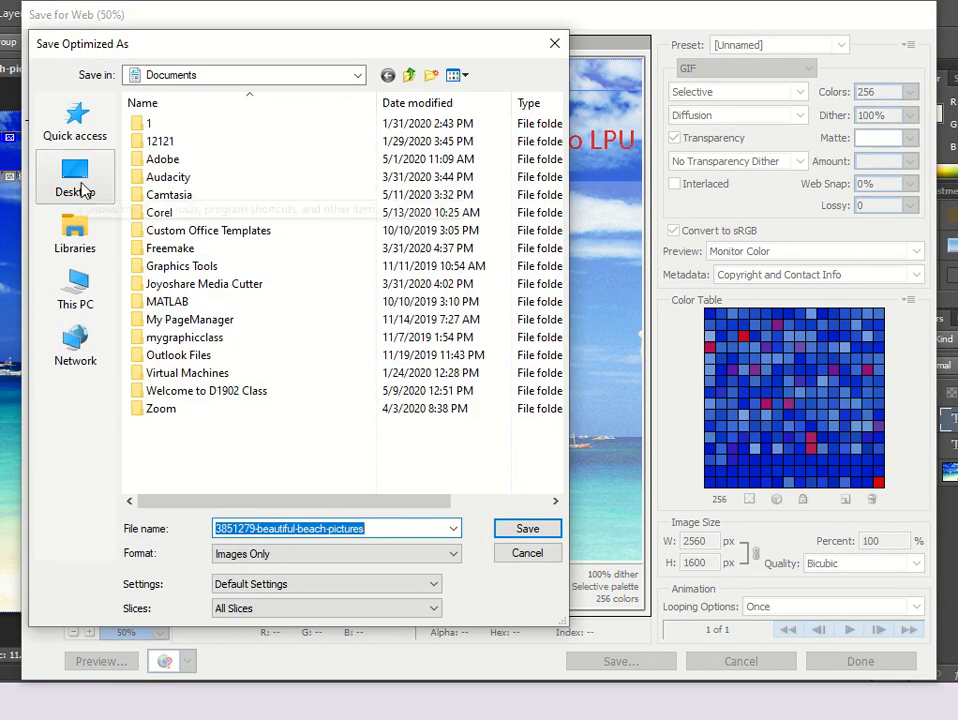
Save the output to the Desktop as MyWebPage in HTML and Images format.
{"action": "left_click", "coordinate": [78, 182]}
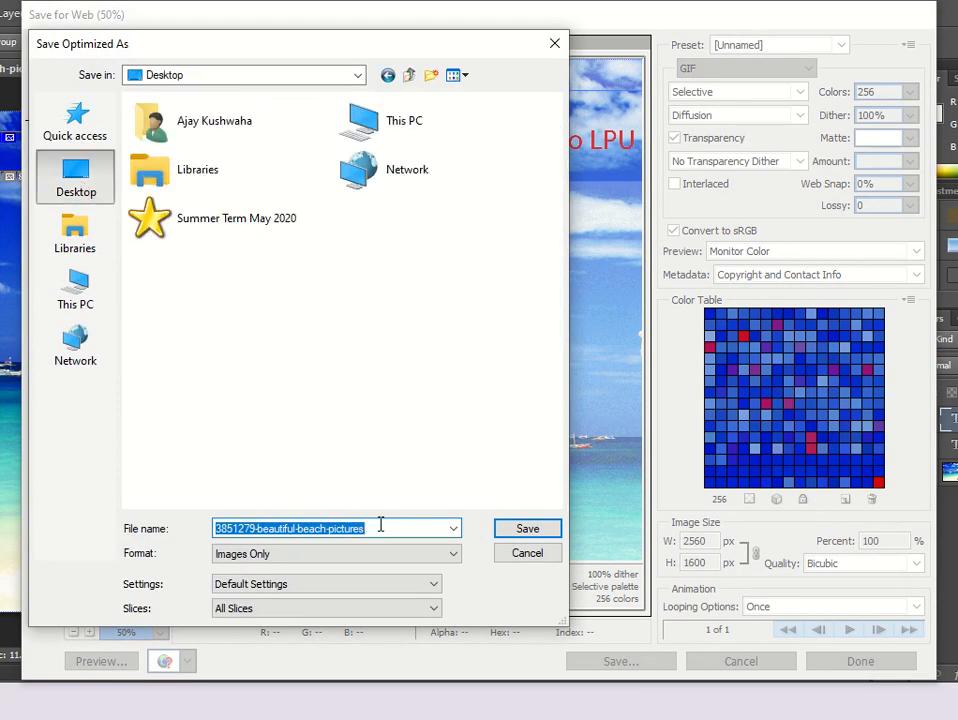
{"action": "type", "text": "MyWebPage"}
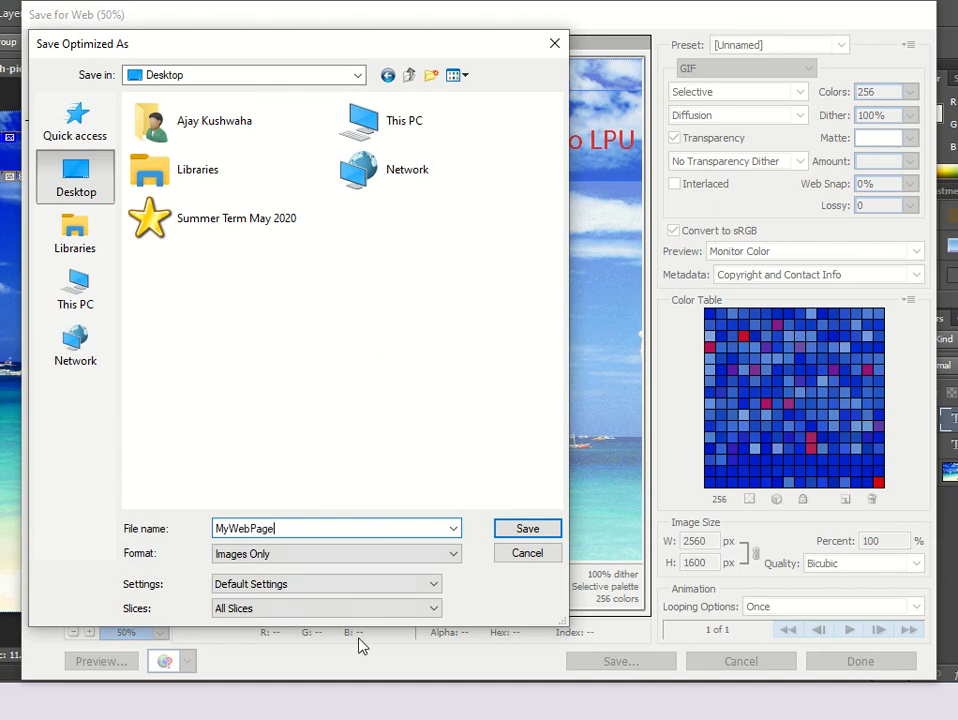
{"action": "left_click", "coordinate": [376, 556]}
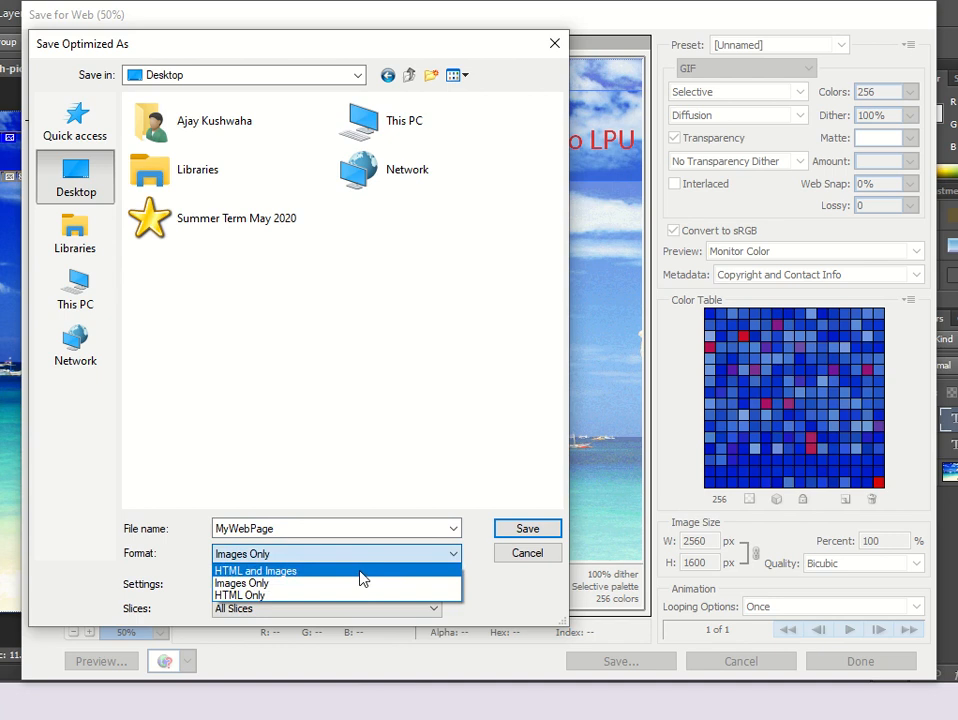
{"action": "left_click", "coordinate": [361, 572]}
{"action": "left_click", "coordinate": [524, 529]}
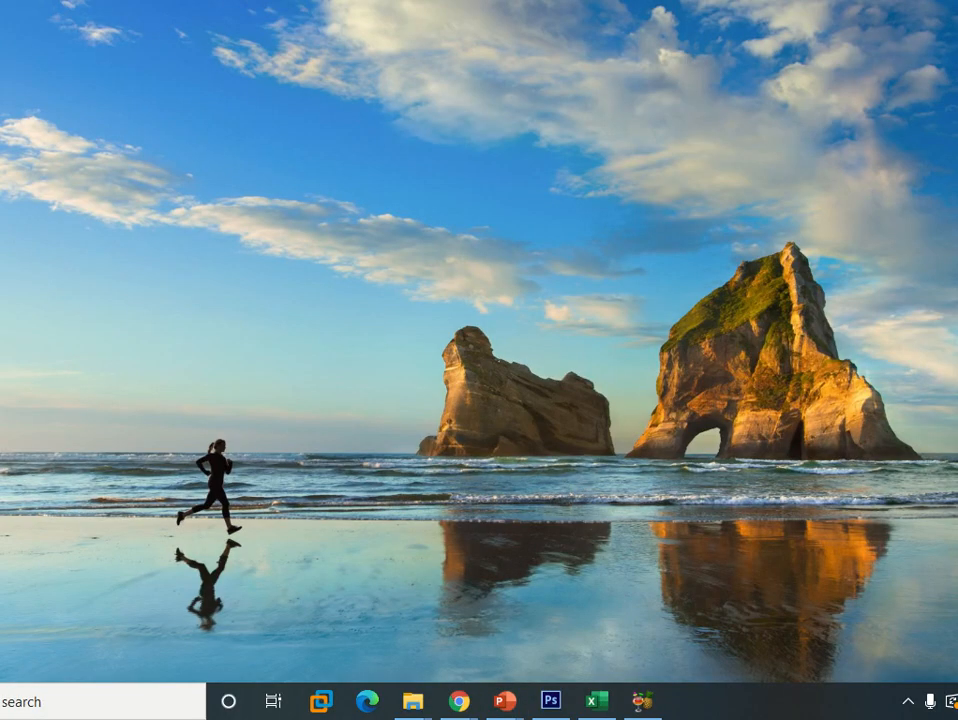
Open the exported images folder on the desktop.
{"action": "left_click_drag", "start_coordinate": [352, 157], "coordinate": [354, 156]}
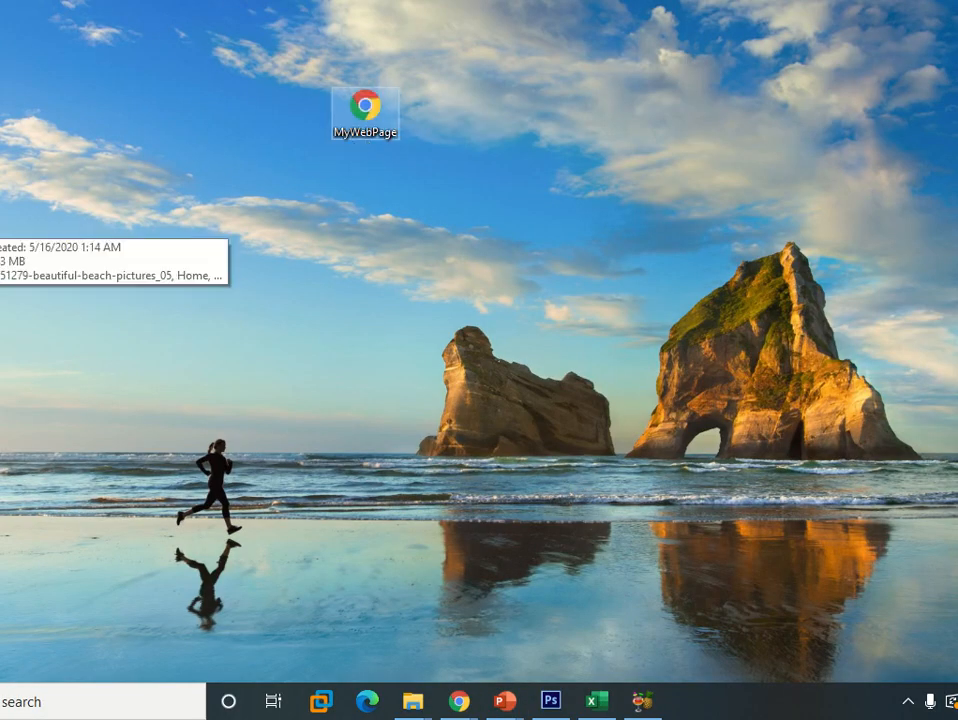
{"action": "left_click_drag", "start_coordinate": [0, 222], "coordinate": [171, 144]}
{"action": "left_click", "coordinate": [182, 135]}
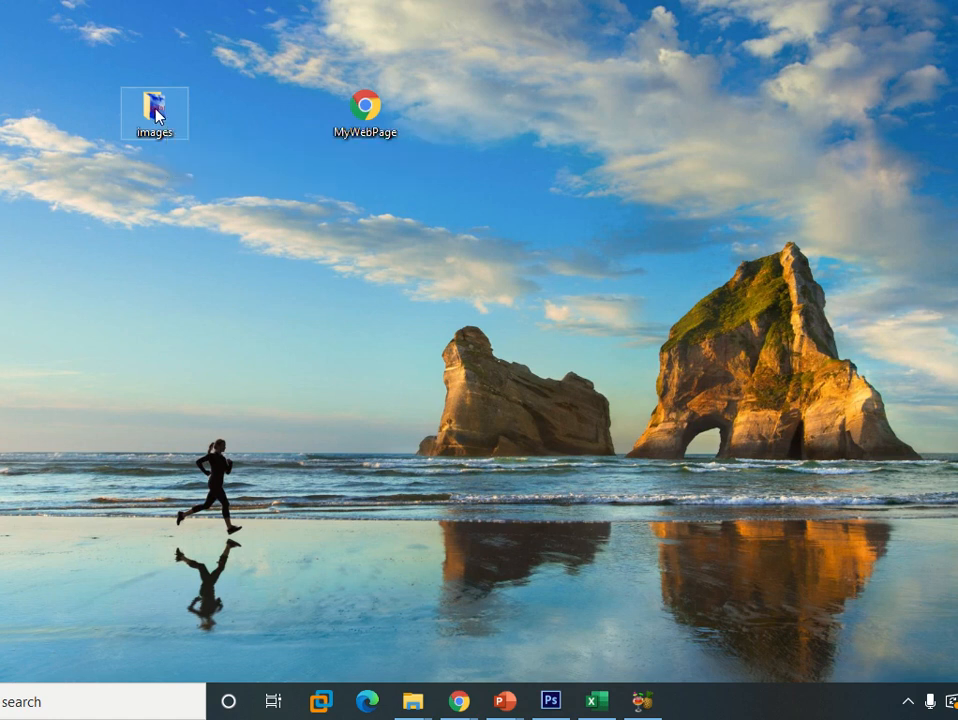
{"action": "double_click", "coordinate": [155, 108]}
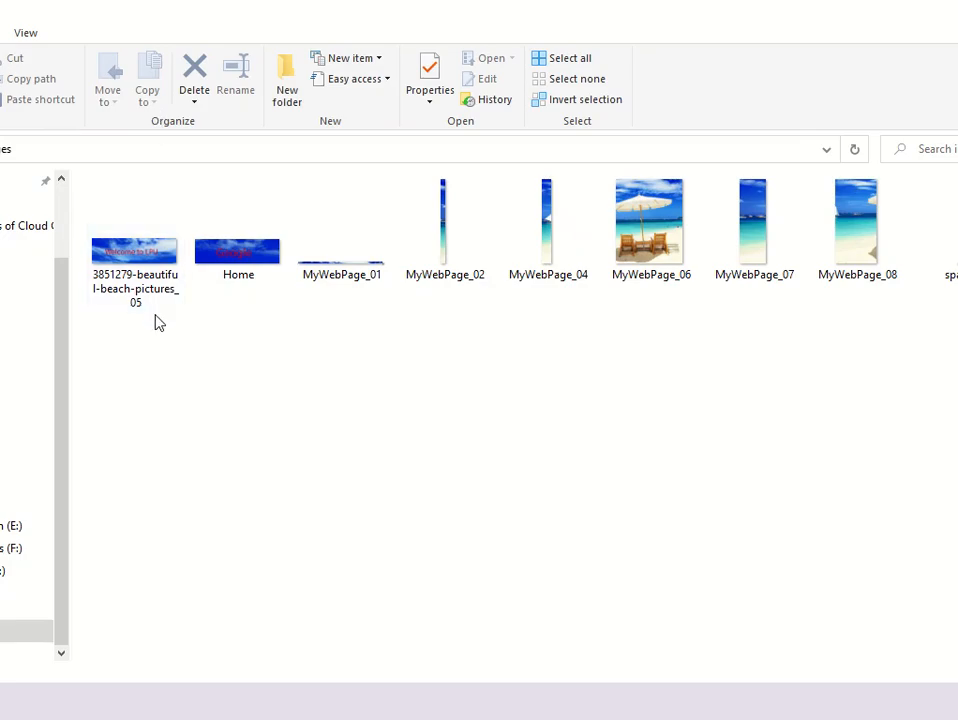
Browse the exported slice images in the images folder.
{"action": "scroll", "coordinate": [155, 322], "scroll_direction": "up", "scroll_amount": 5}
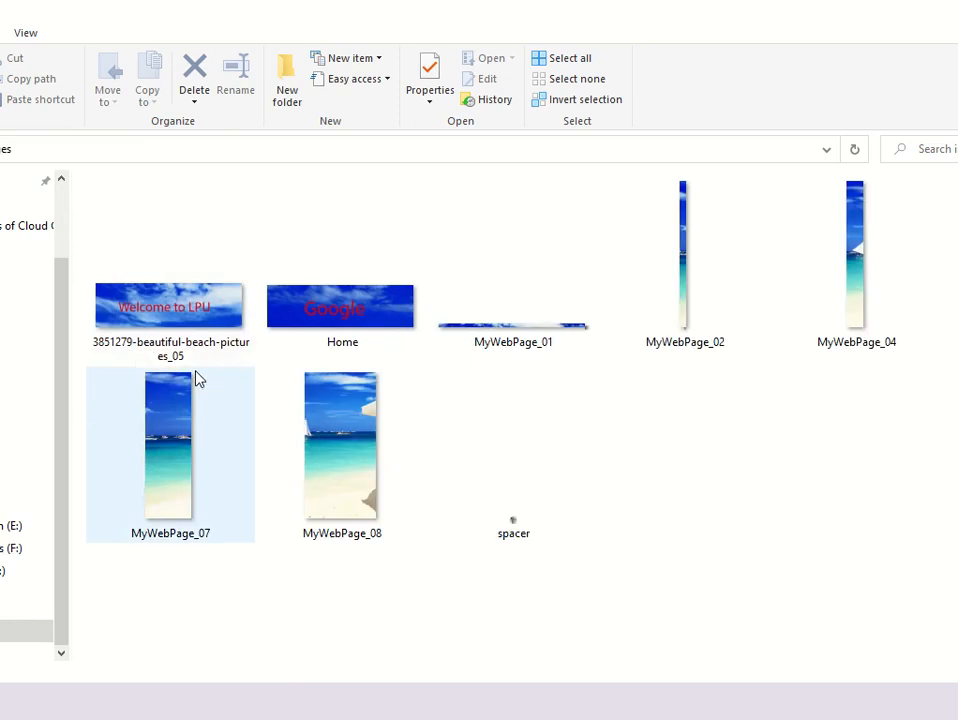
{"action": "scroll", "coordinate": [197, 378], "scroll_direction": "up", "scroll_amount": 1}
{"action": "left_click", "coordinate": [197, 378]}
{"action": "left_click", "coordinate": [415, 349]}
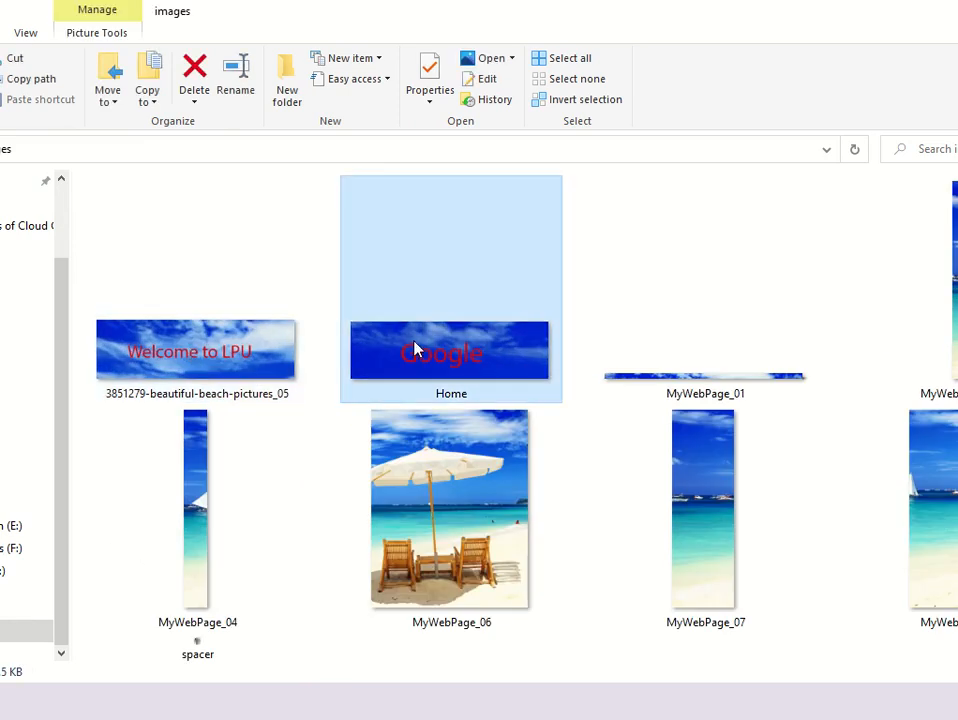
{"action": "scroll", "coordinate": [690, 420], "scroll_direction": "down", "scroll_amount": 1}
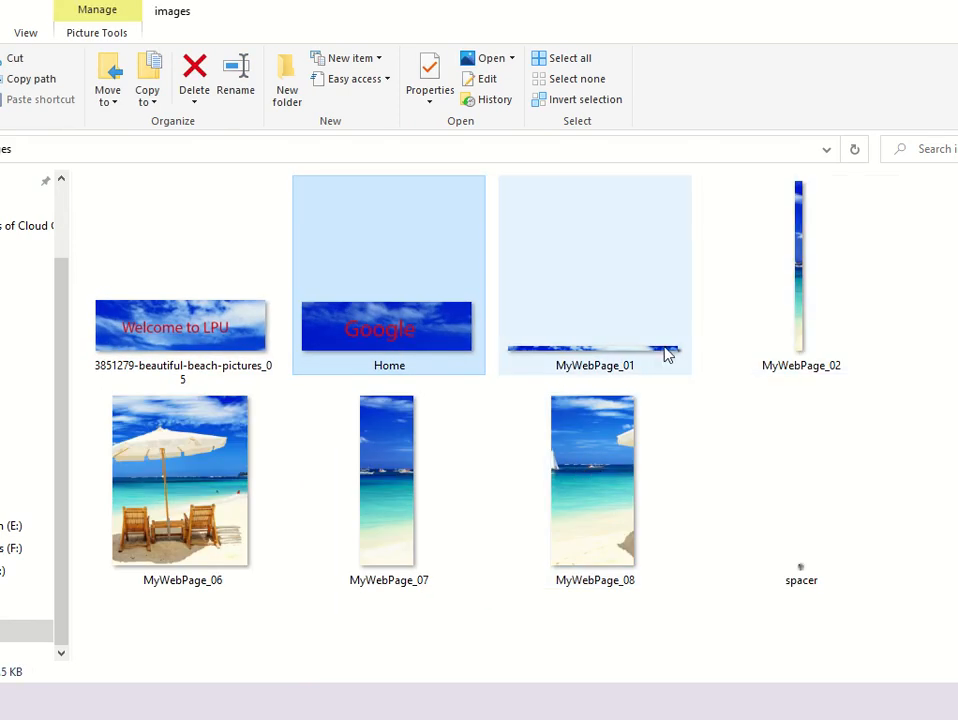
{"action": "mouse_move", "coordinate": [647, 364]}
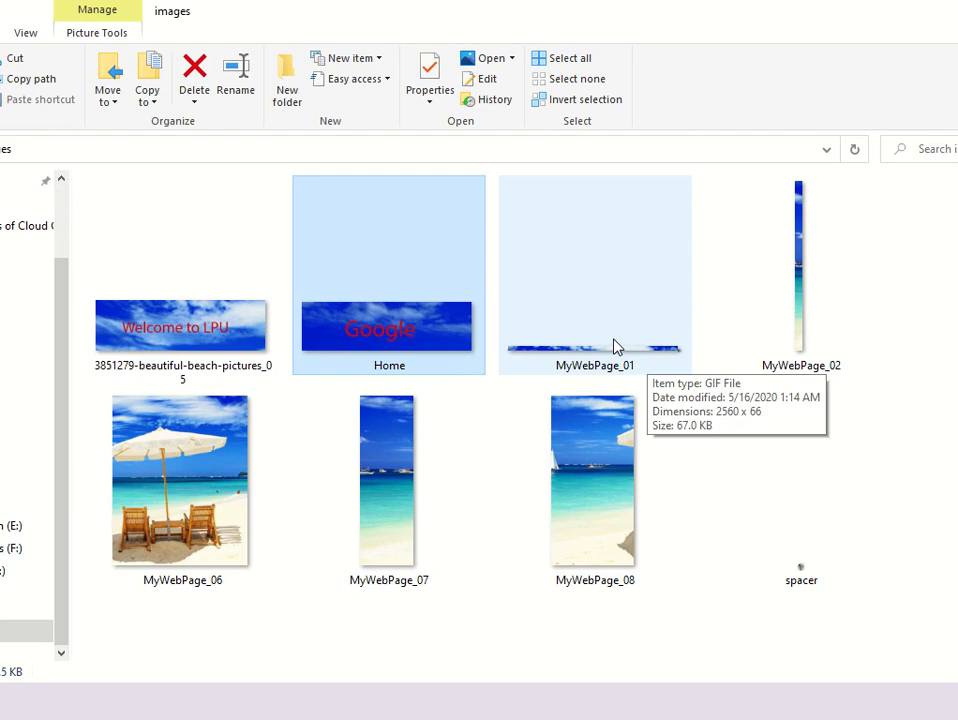
{"action": "left_click", "coordinate": [156, 316]}
{"action": "left_click", "coordinate": [406, 308]}
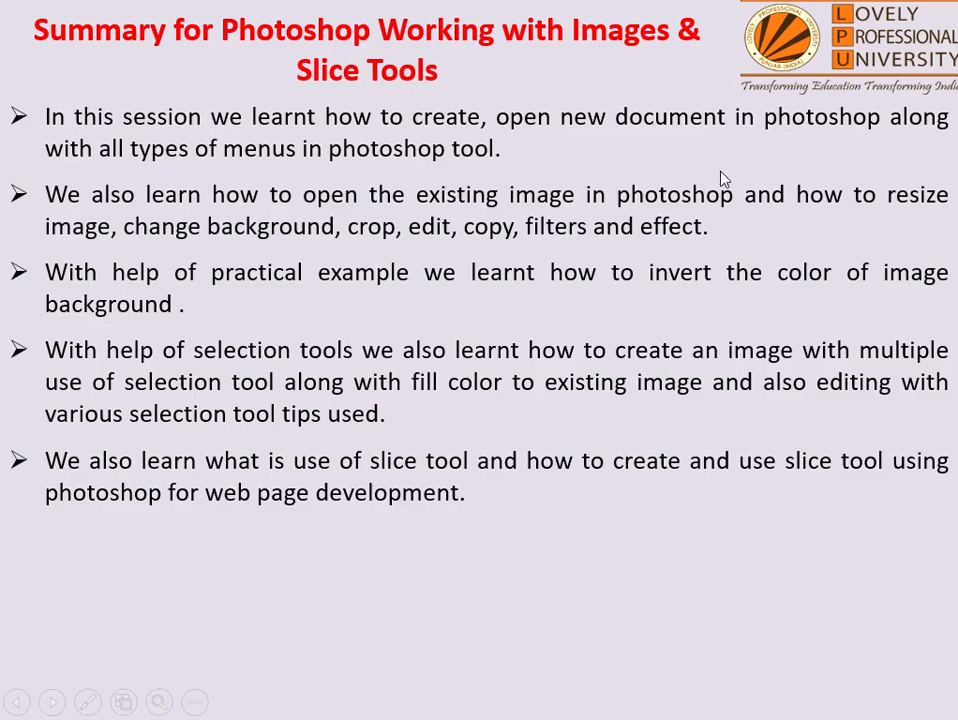
Open the MyWebPage HTML file in the web browser.
{"action": "key", "text": "alt+Tab"}
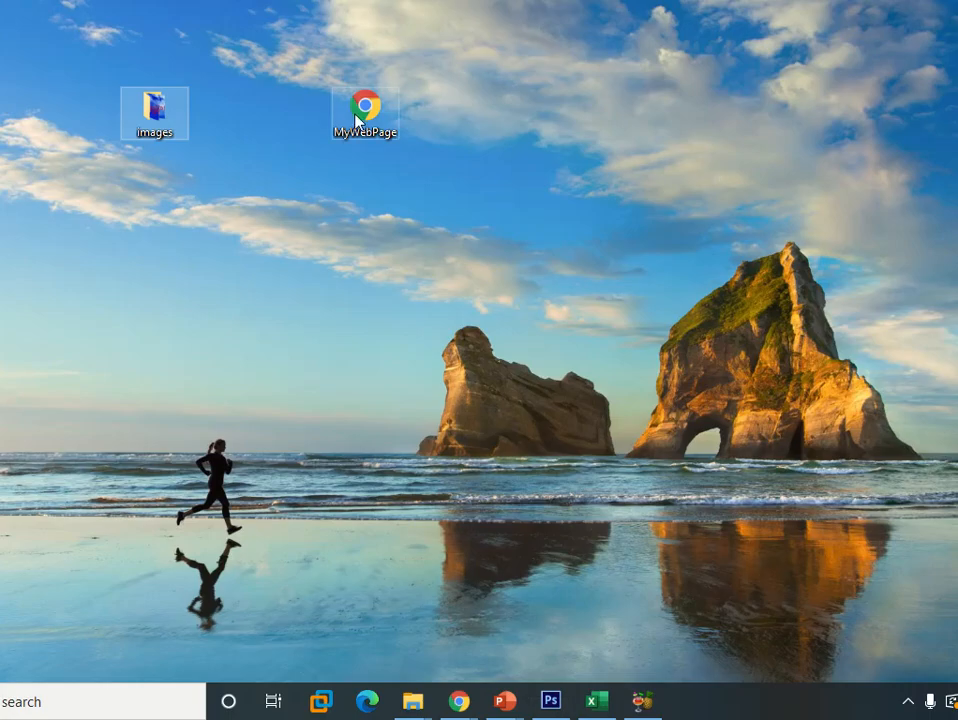
{"action": "left_click", "coordinate": [360, 115]}
{"action": "double_click", "coordinate": [362, 112]}
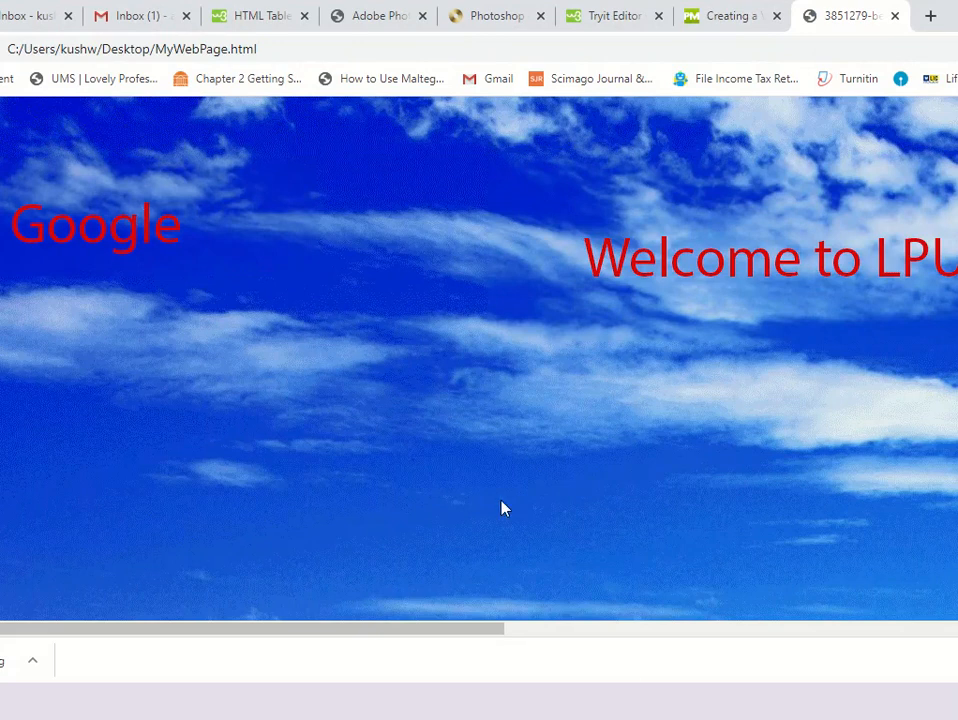
Test the Google slice's link on the web page and go back to the page.
{"action": "key", "text": "ctrl+minus"}
{"action": "key", "text": "ctrl+minus"}
{"action": "key", "text": "ctrl+minus"}
{"action": "key", "text": "ctrl+minus"}
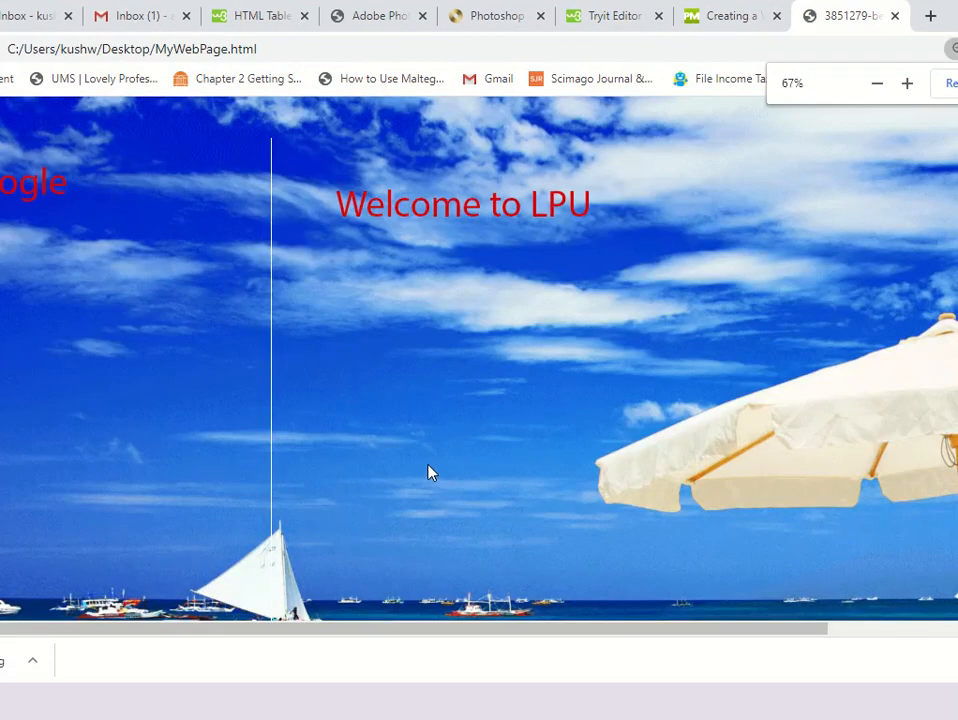
{"action": "key", "text": "ctrl+minus"}
{"action": "key", "text": "ctrl+minus"}
{"action": "key", "text": "ctrl+minus"}
{"action": "key", "text": "ctrl+plus"}
{"action": "key", "text": "ctrl+plus"}
{"action": "key", "text": "ctrl+plus"}
{"action": "left_click", "coordinate": [33, 188]}
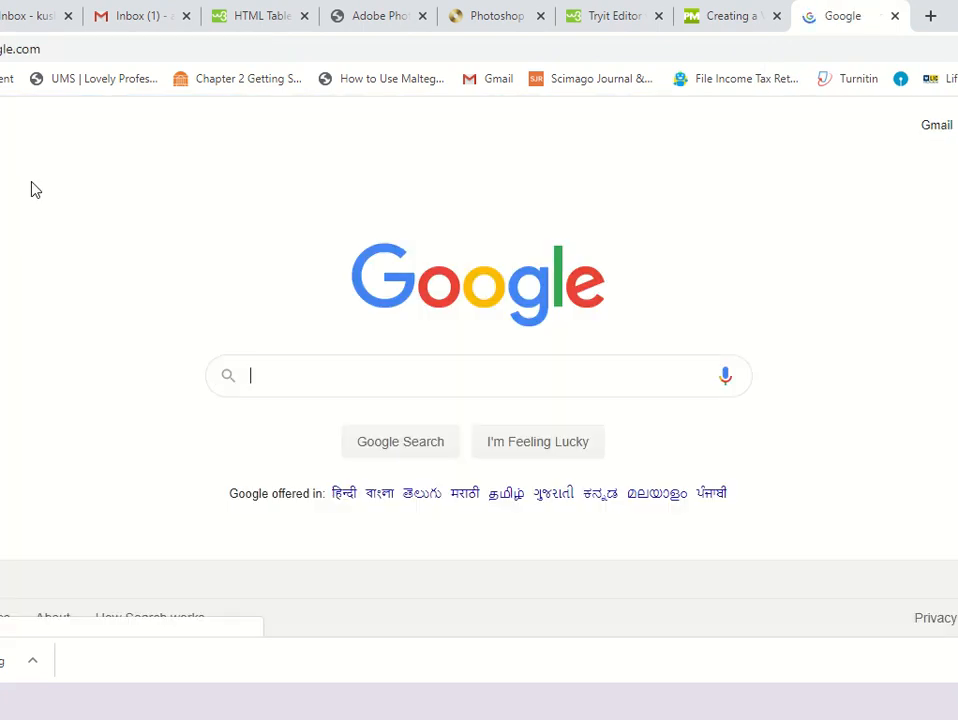
{"action": "key", "text": "alt+Left"}
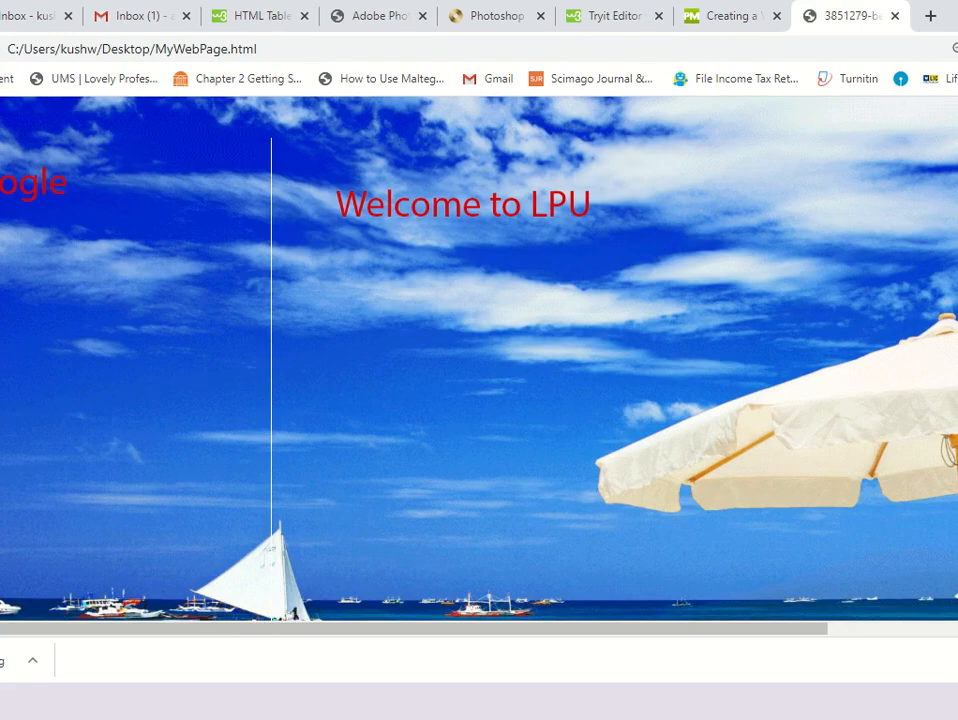
Test the Welcome to LPU slice's link, then close the web page tab.
{"action": "left_click", "coordinate": [467, 219]}
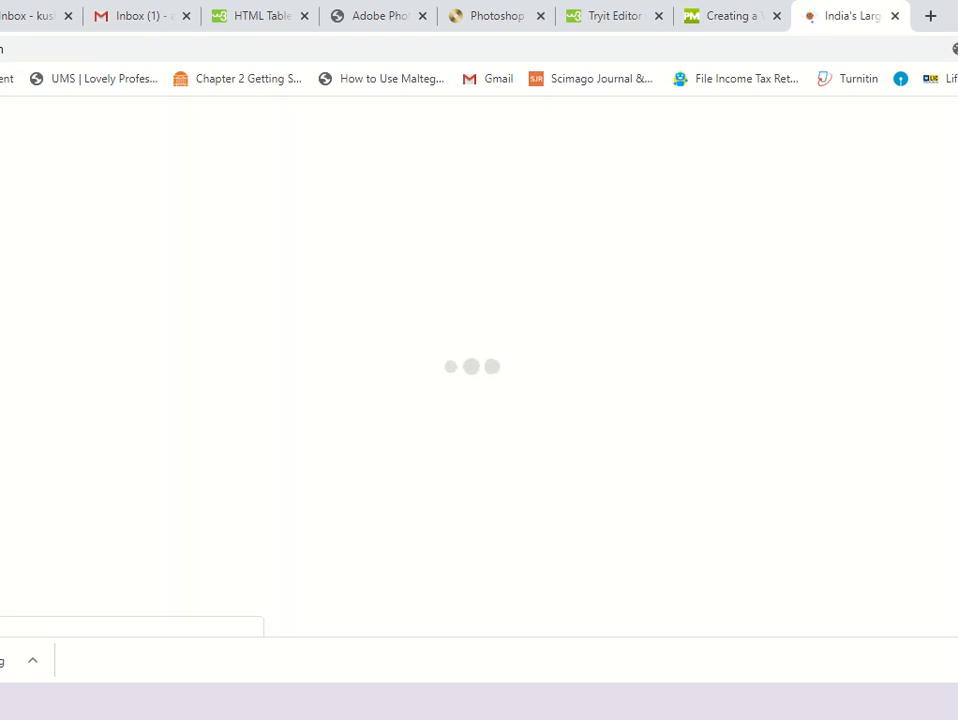
{"action": "key", "text": "alt+Left"}
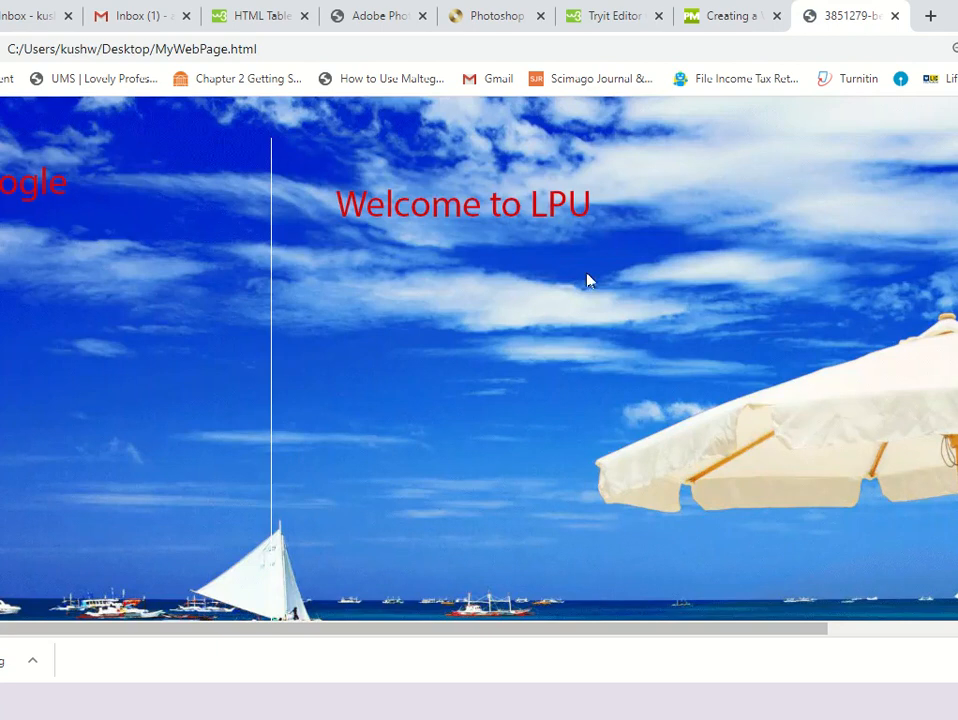
{"action": "left_click", "coordinate": [895, 16]}
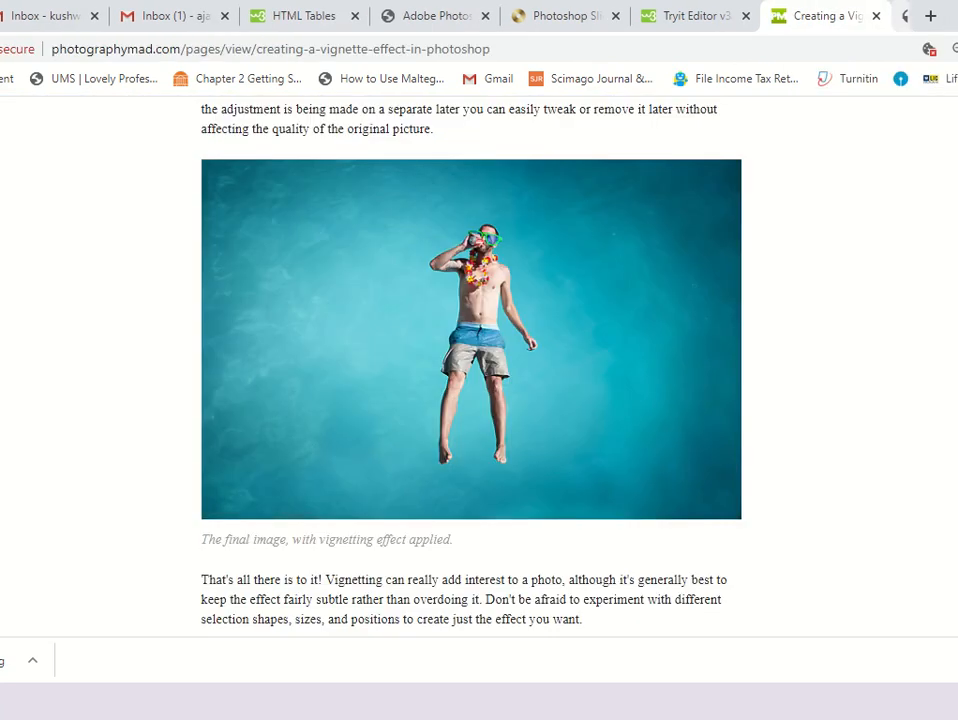